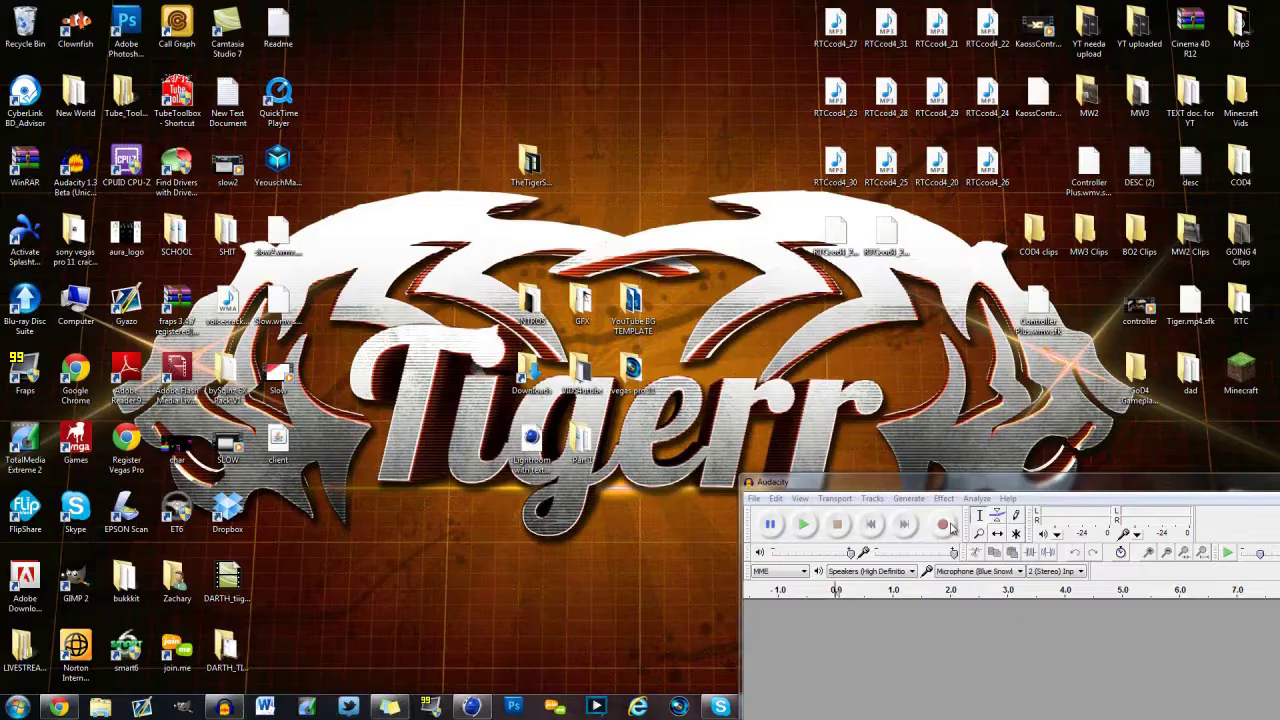
# - Move the Audacity window out of the way and switch to the Cinema 4D light room scene
pyautogui.moveTo(987, 499); pyautogui.dragTo(928, 690)
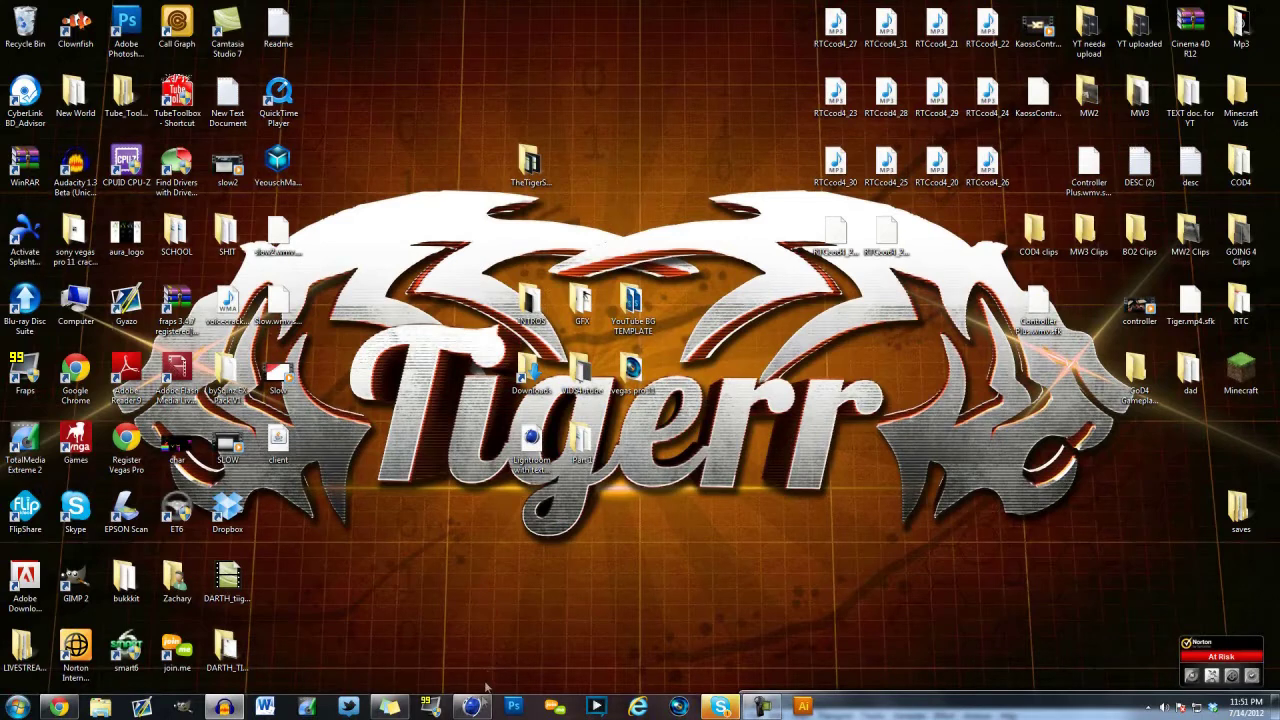
pyautogui.moveTo(481, 704)
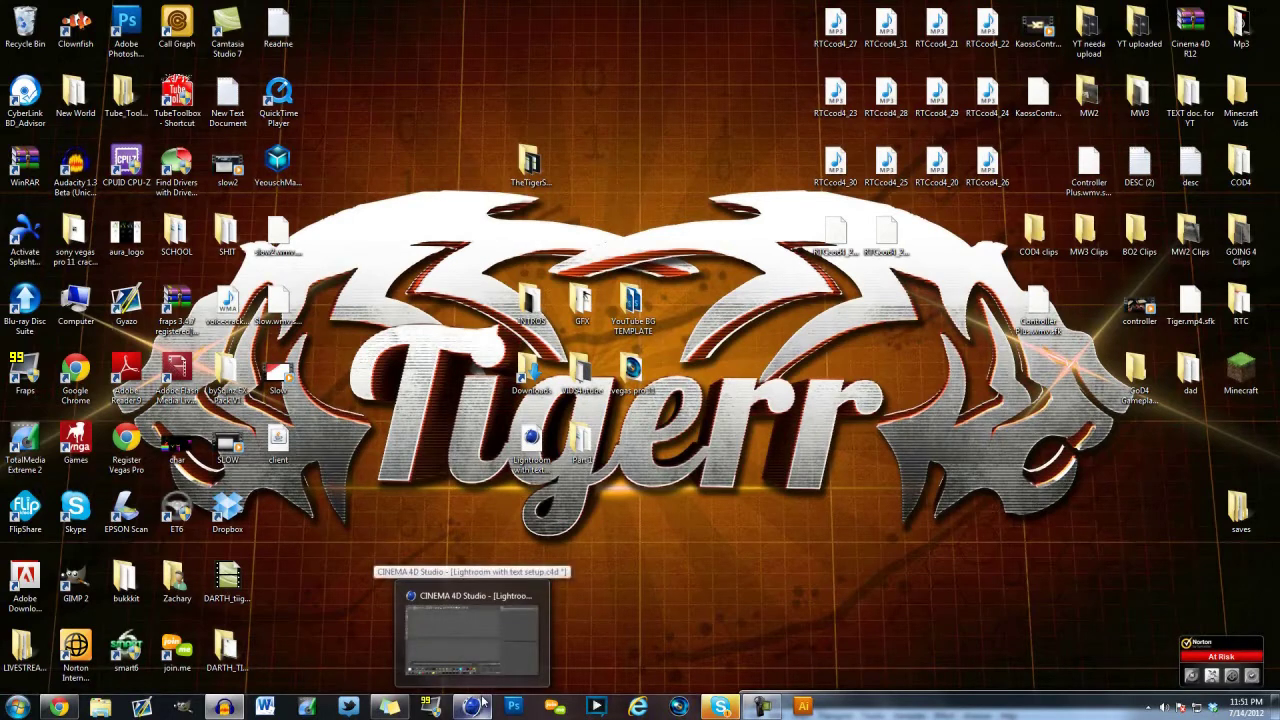
pyautogui.click(481, 704)
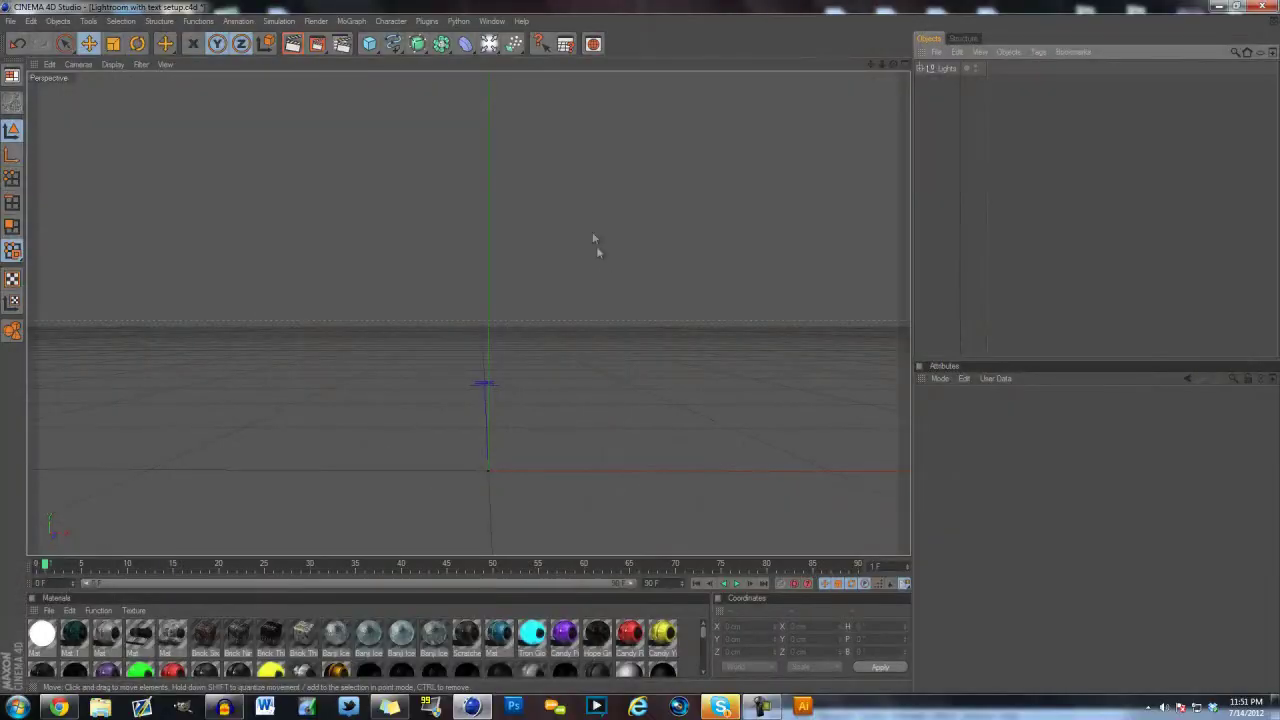
# - Add a MoText object to the scene
pyautogui.click(10, 21)
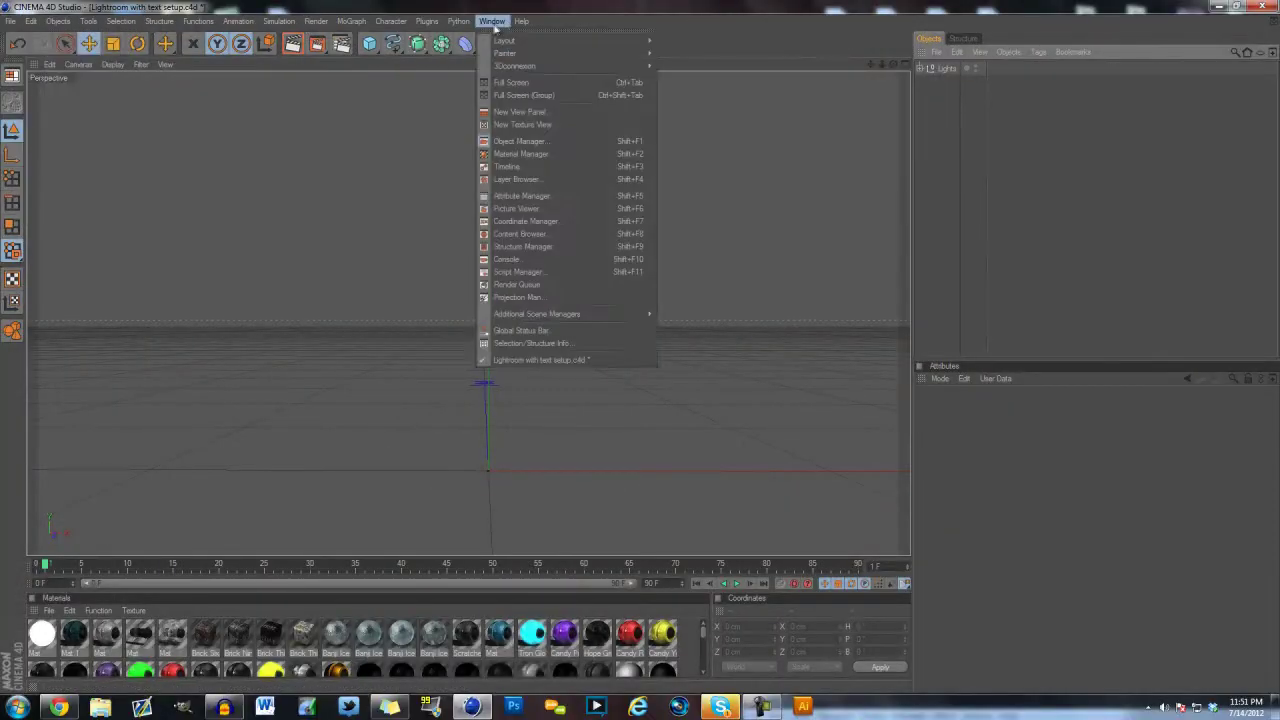
pyautogui.click(638, 19)
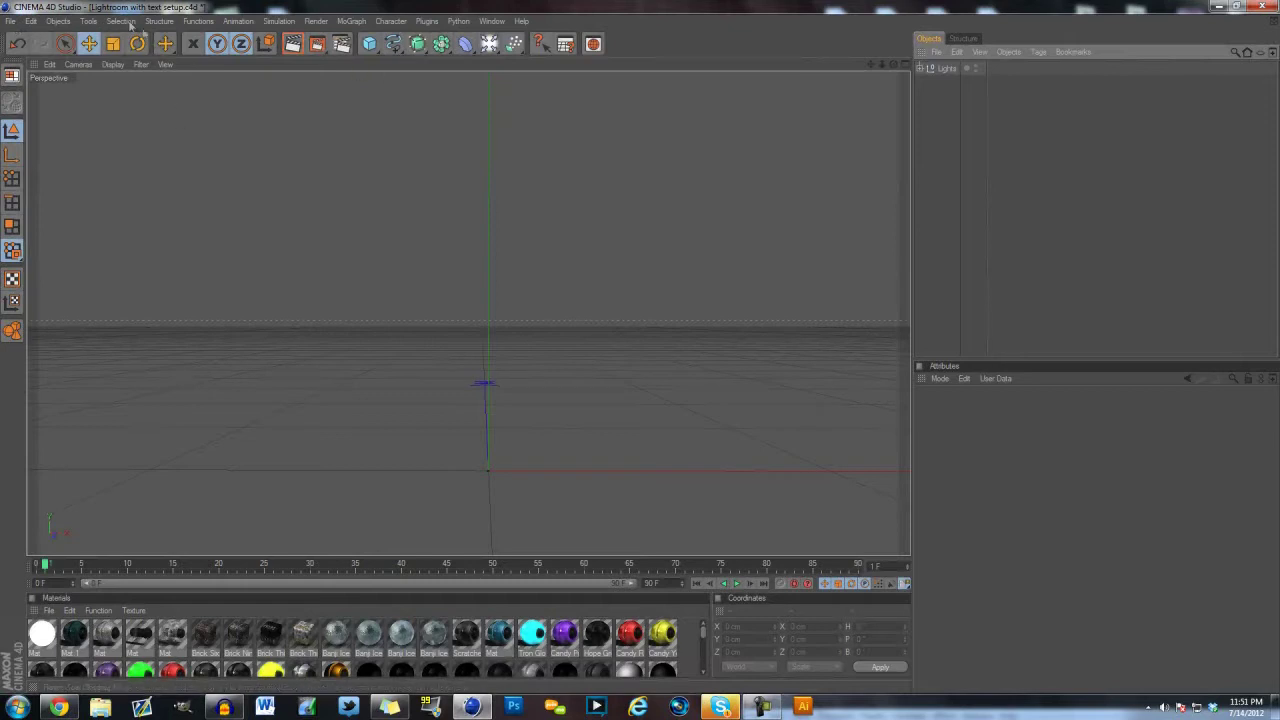
pyautogui.click(12, 21)
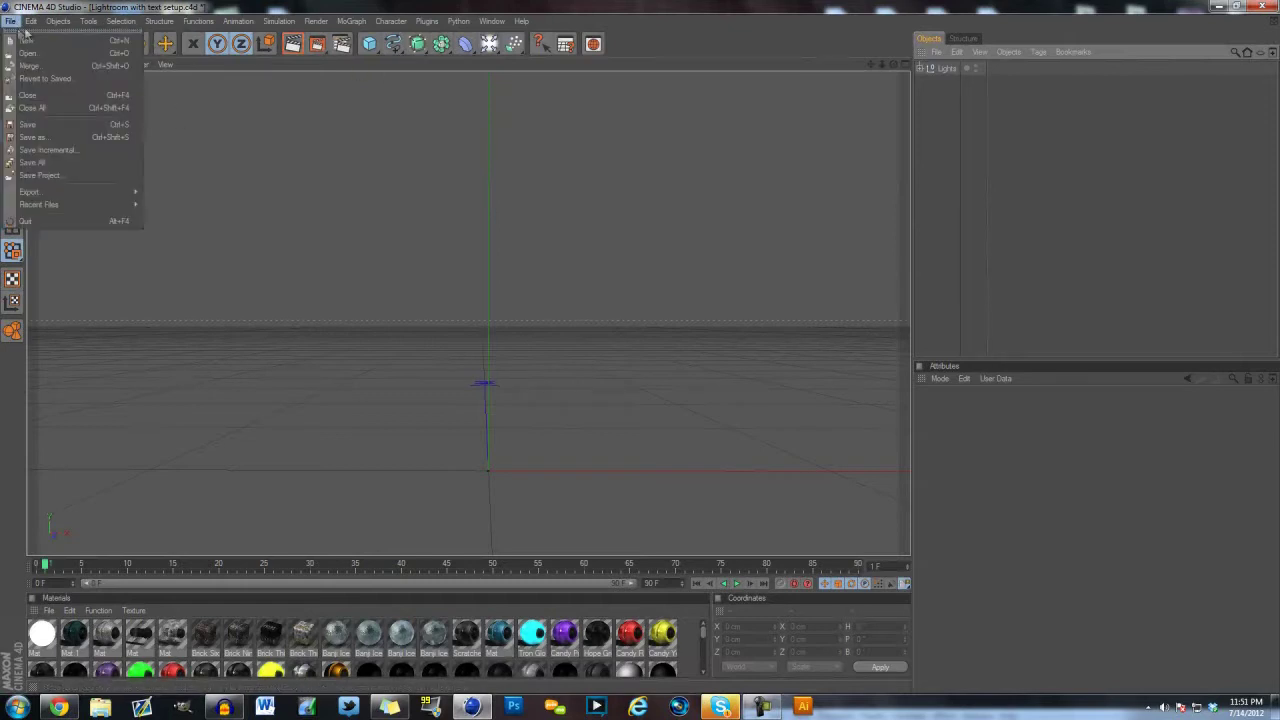
pyautogui.moveTo(351, 21)
pyautogui.click(363, 166)
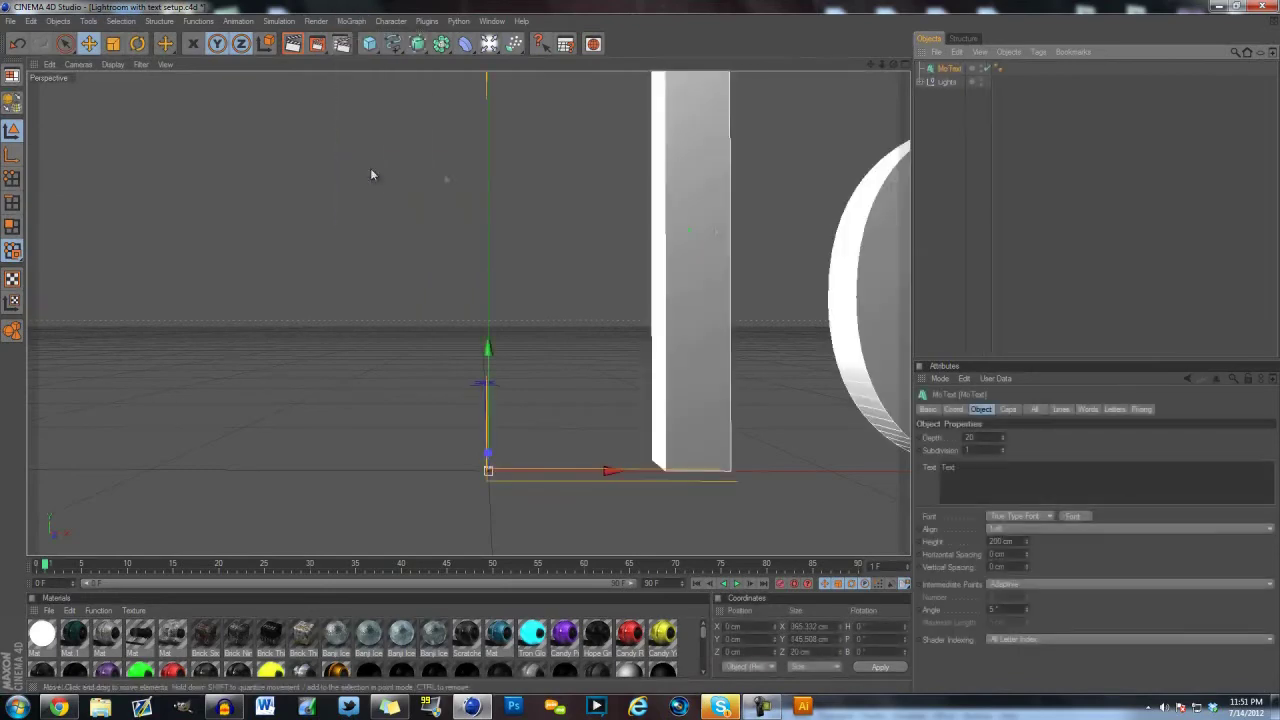
# - Scale the text down to a height of about 94 cm and move it to about X -92 cm, Y 18 cm
pyautogui.moveTo(608, 470); pyautogui.dragTo(203, 470)
pyautogui.moveTo(633, 349); pyautogui.dragTo(637, 349)
pyautogui.press('t')
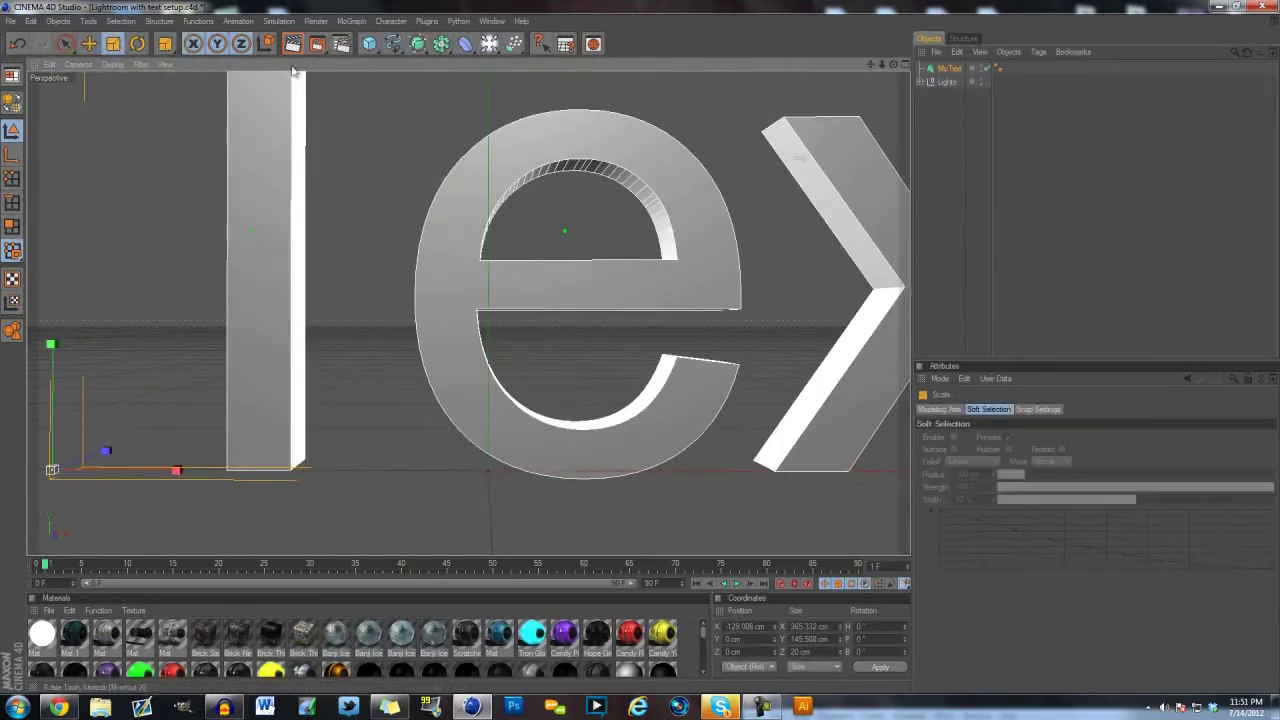
pyautogui.moveTo(740, 125); pyautogui.dragTo(236, 361)
pyautogui.press('e')
pyautogui.press('x')
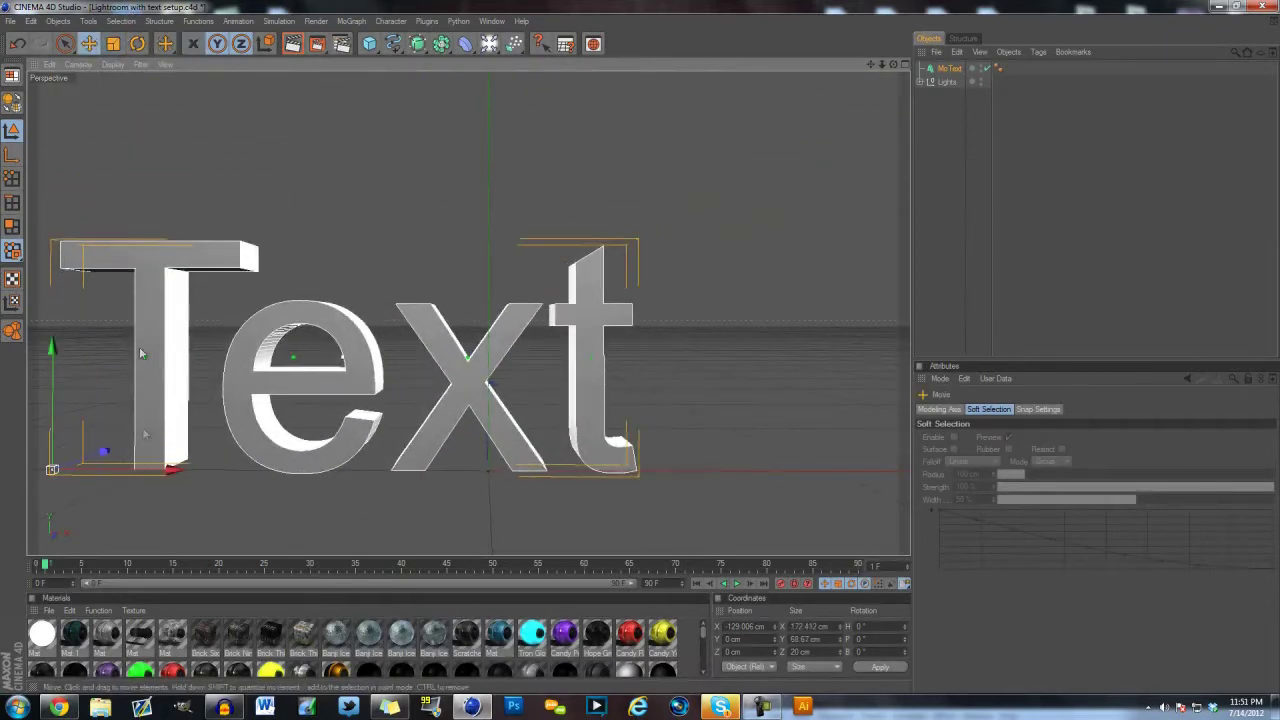
pyautogui.moveTo(137, 468); pyautogui.dragTo(641, 351)
pyautogui.moveTo(178, 409); pyautogui.dragTo(641, 356)
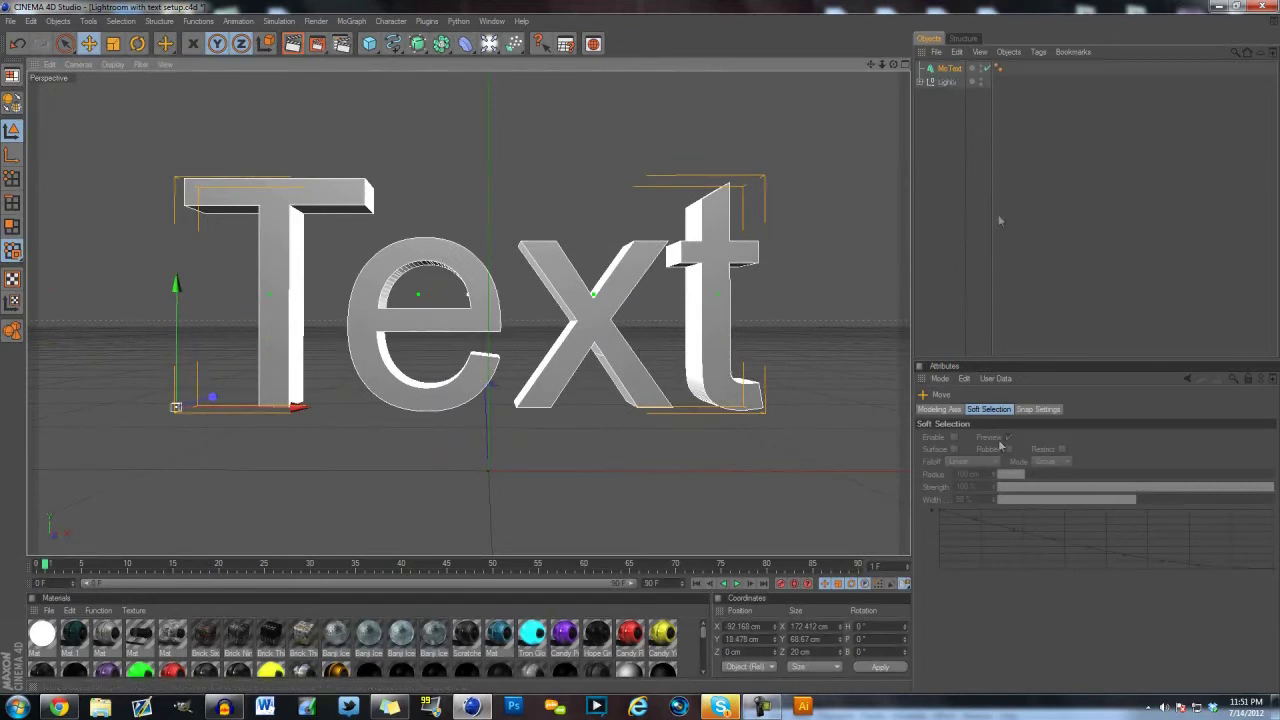
# - Set the text's depth to 65 and give its start a fillet cap with a 0.365 cm radius
pyautogui.click(950, 69)
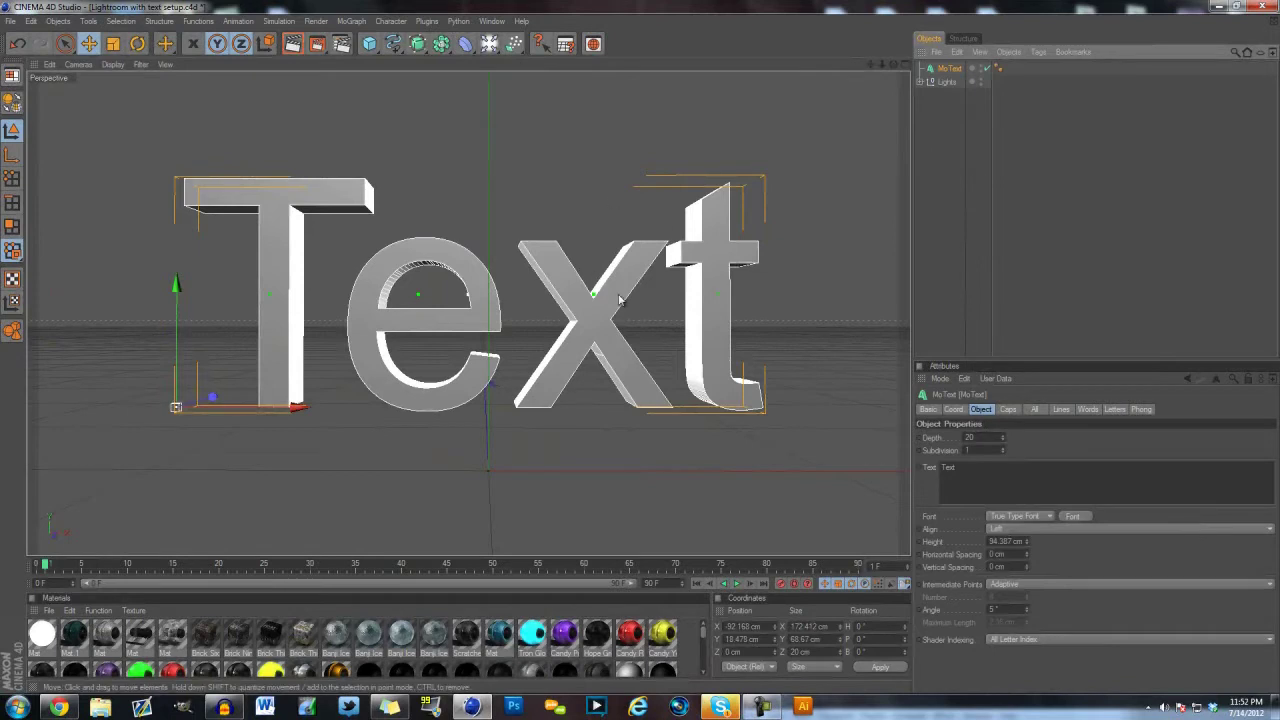
pyautogui.doubleClick(990, 437)
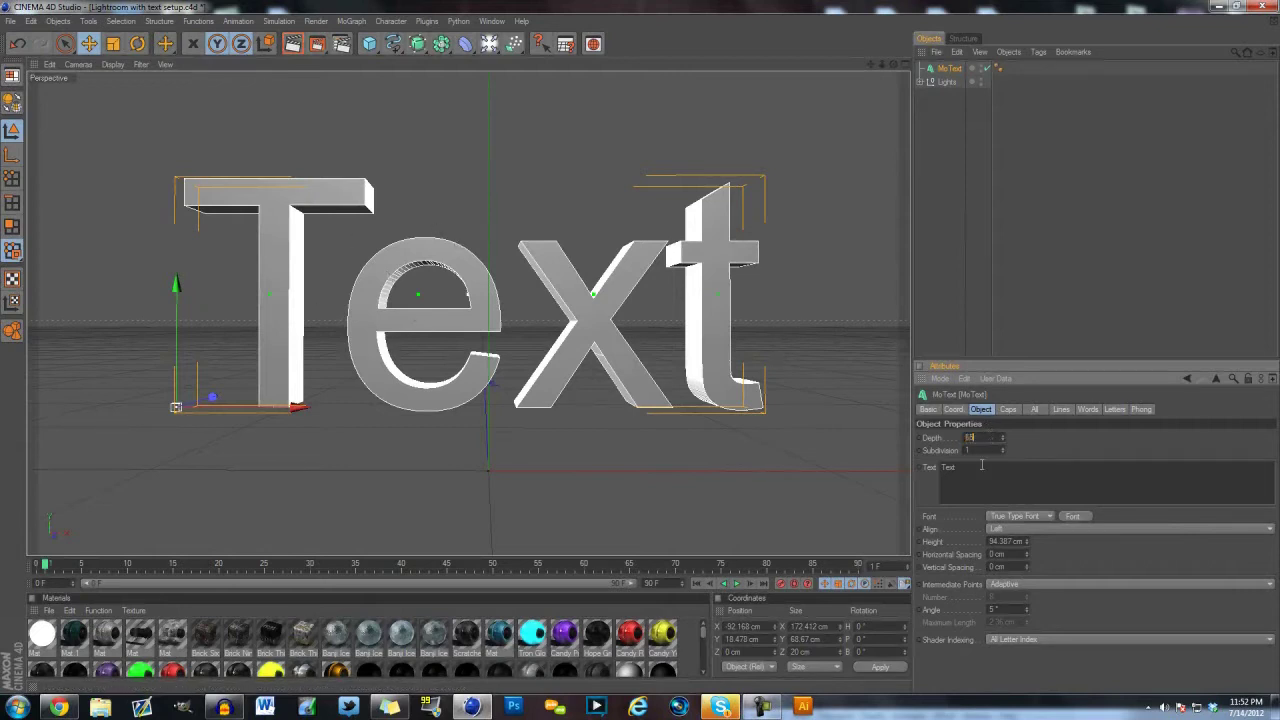
pyautogui.click(1007, 410)
pyautogui.click(1006, 439)
pyautogui.click(991, 490)
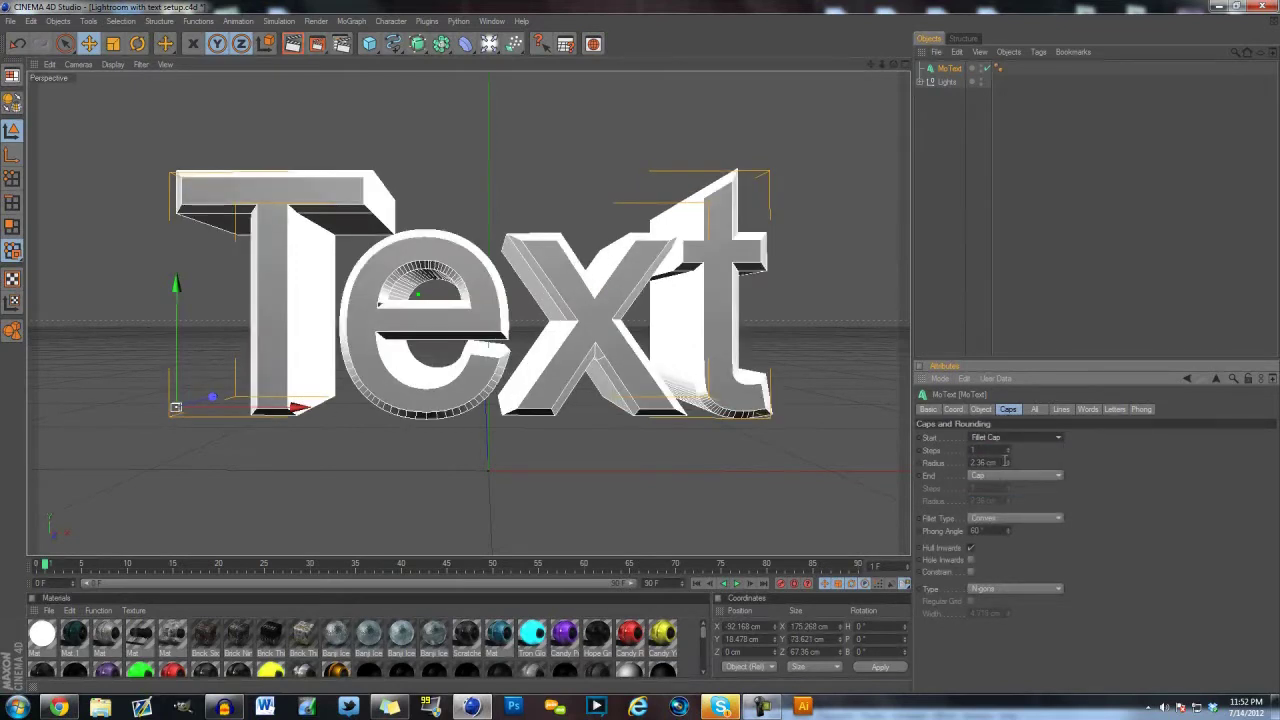
pyautogui.click(1005, 461)
pyautogui.write('0.')
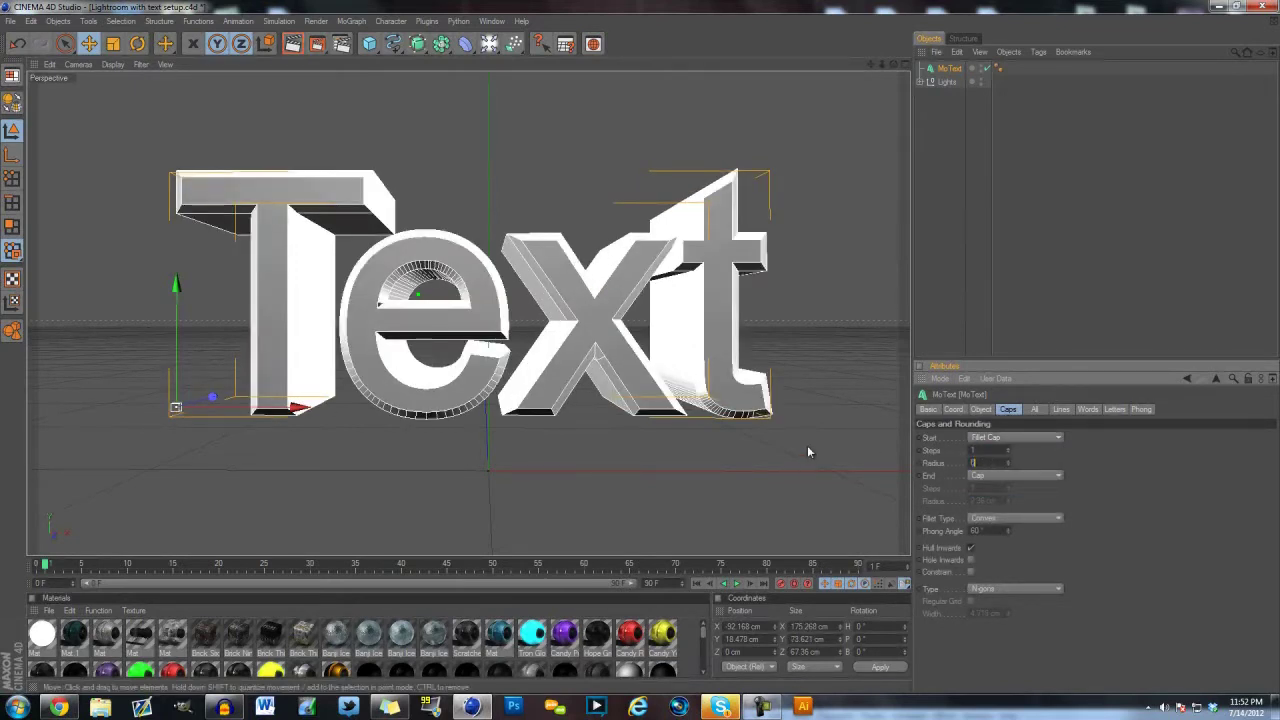
pyautogui.write('365')
pyautogui.press('Return')
# - Give the end of the text a fillet cap with a 0.365 cm radius
pyautogui.click(1020, 476)
pyautogui.click(1012, 524)
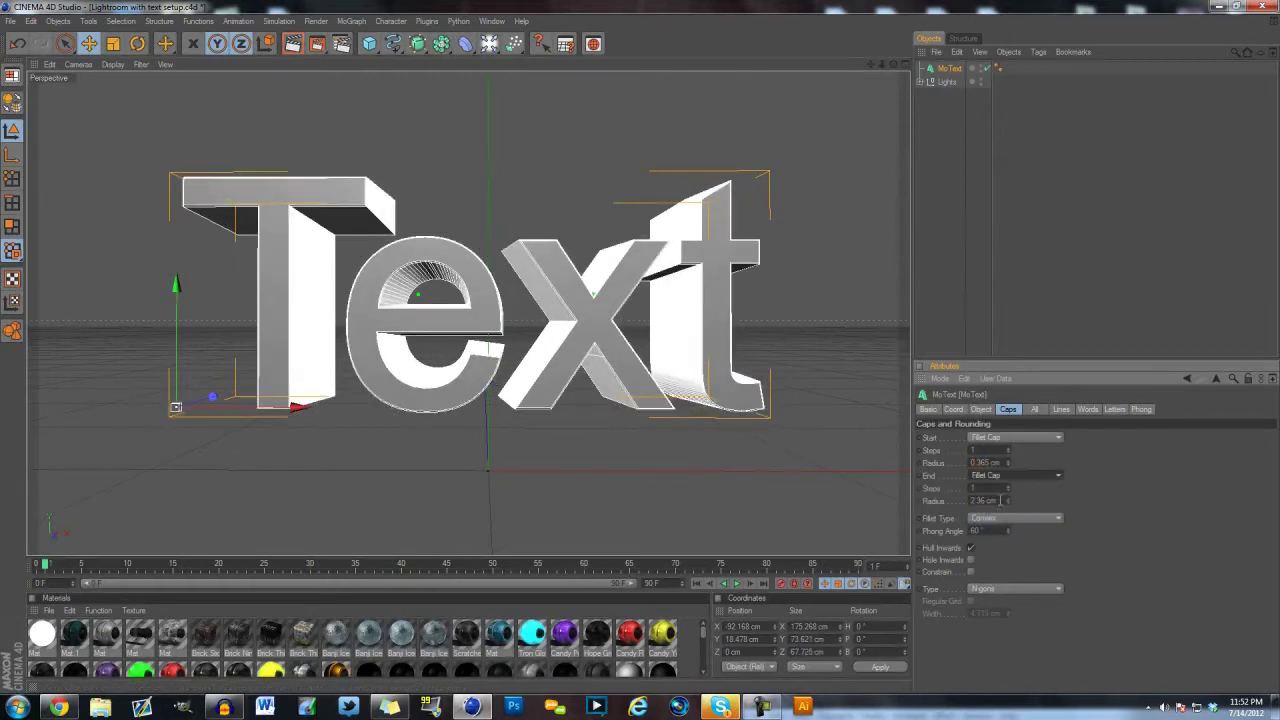
pyautogui.click(985, 500)
pyautogui.write('0.365')
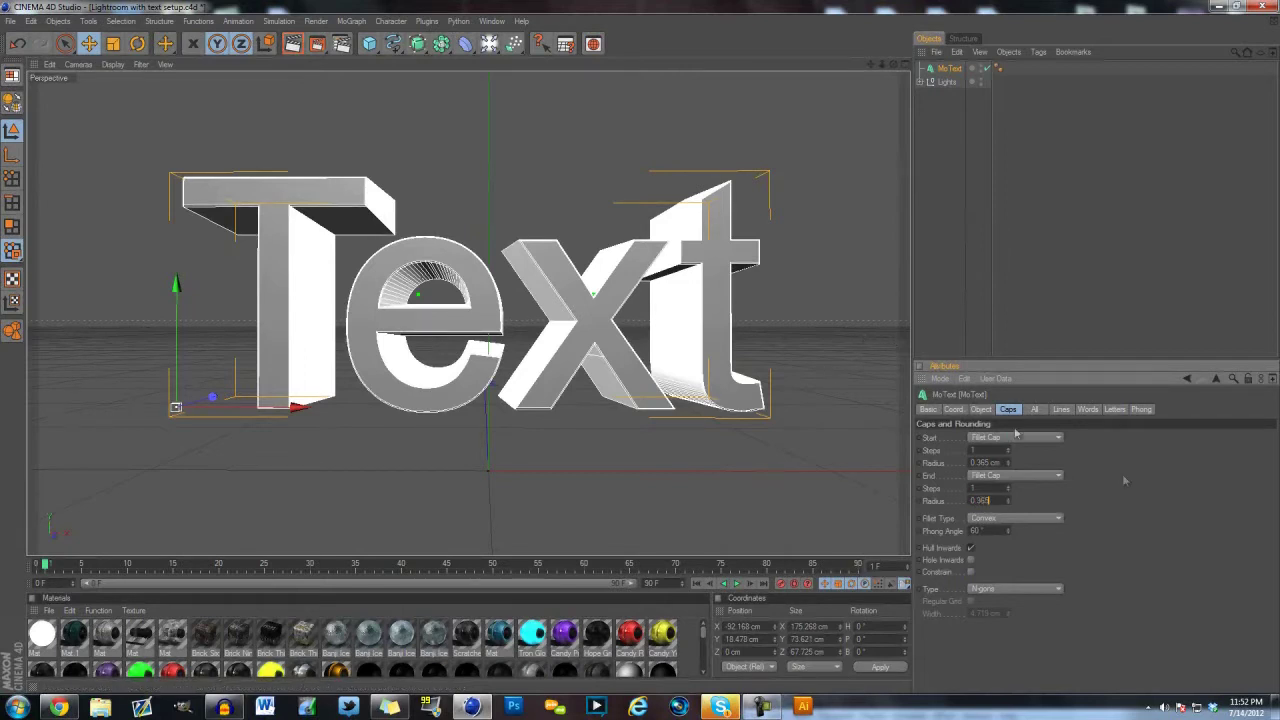
pyautogui.press('Return')
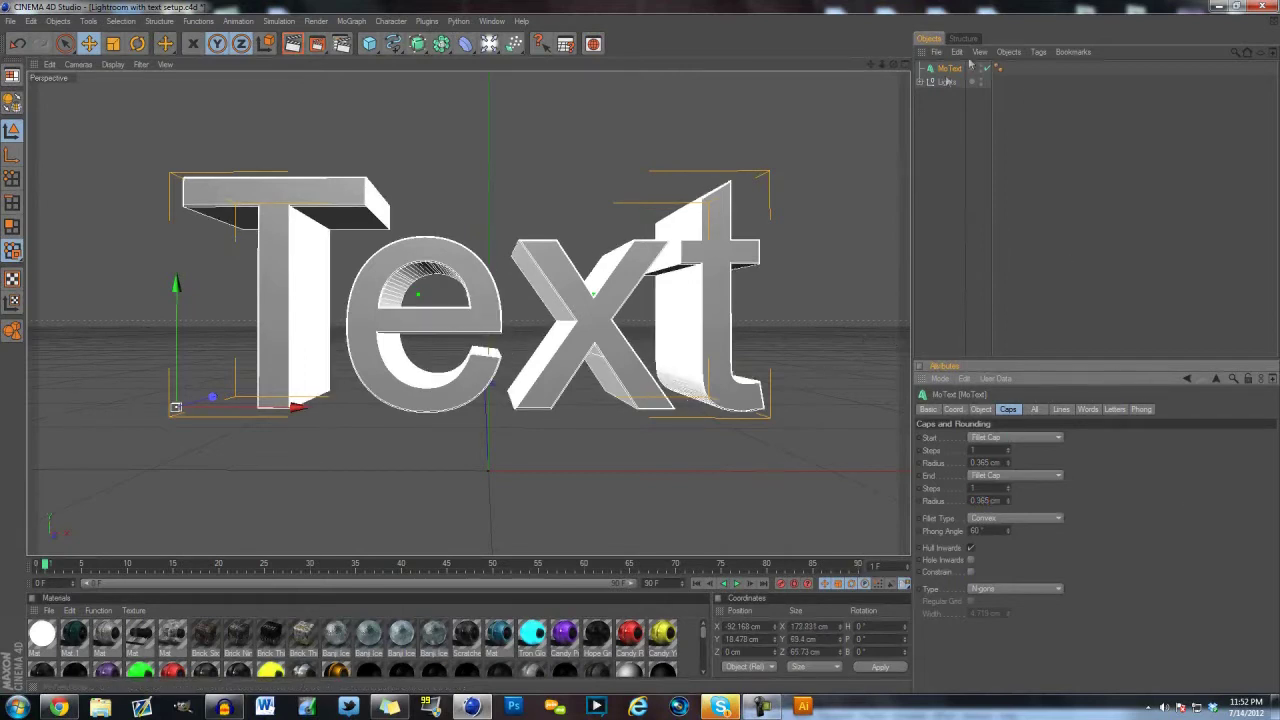
# - Duplicate the MoText object and set the copy's depth to 3
pyautogui.click(945, 73)
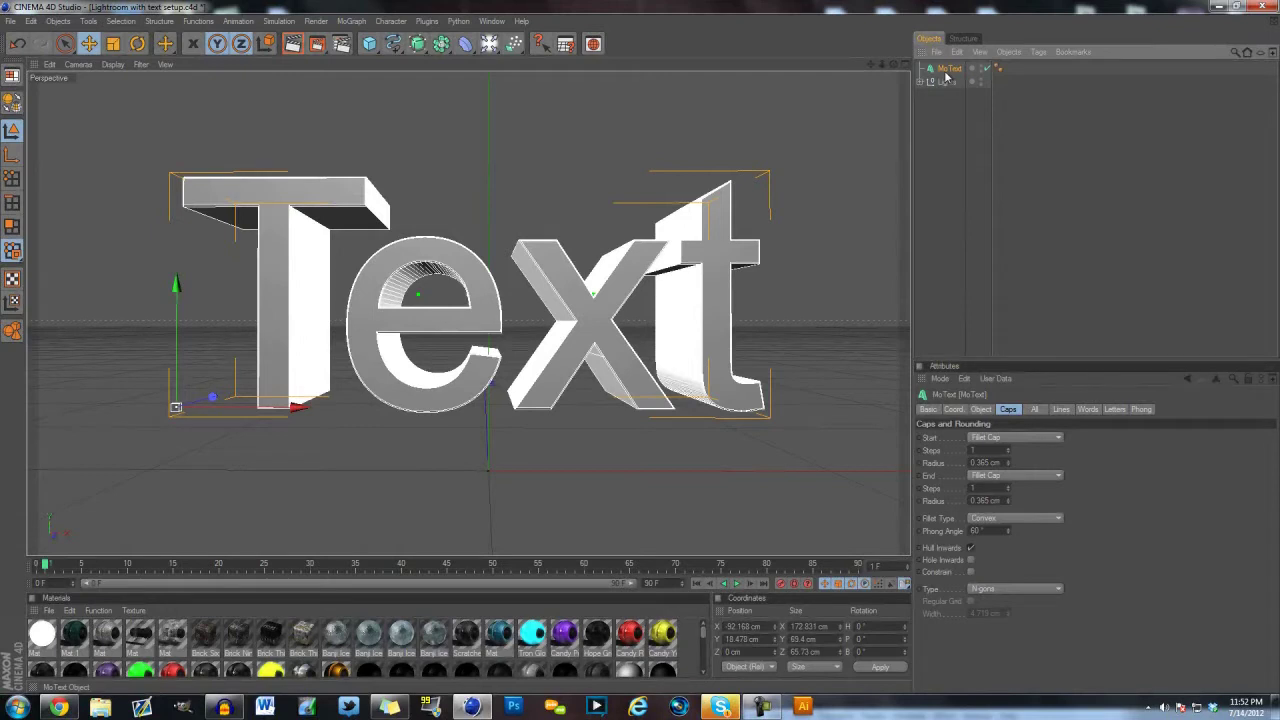
pyautogui.hotkey('ctrl', 'c')
pyautogui.hotkey('ctrl', 'v')
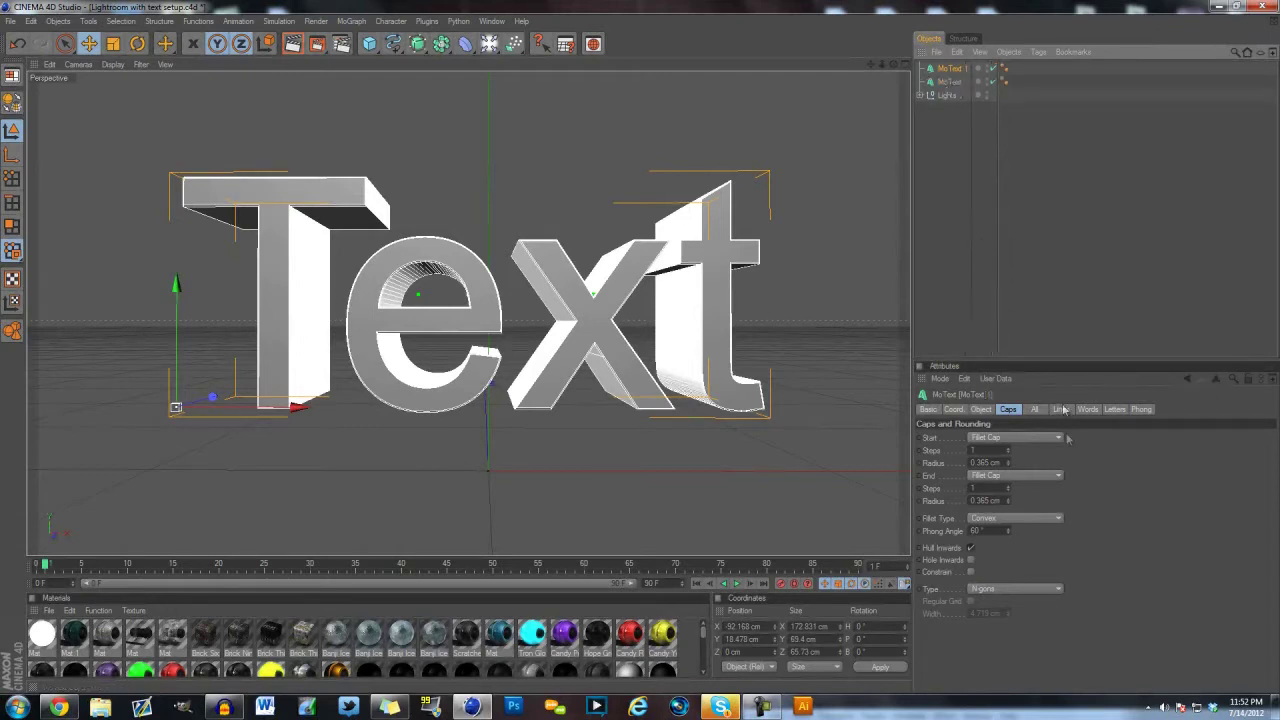
pyautogui.click(982, 409)
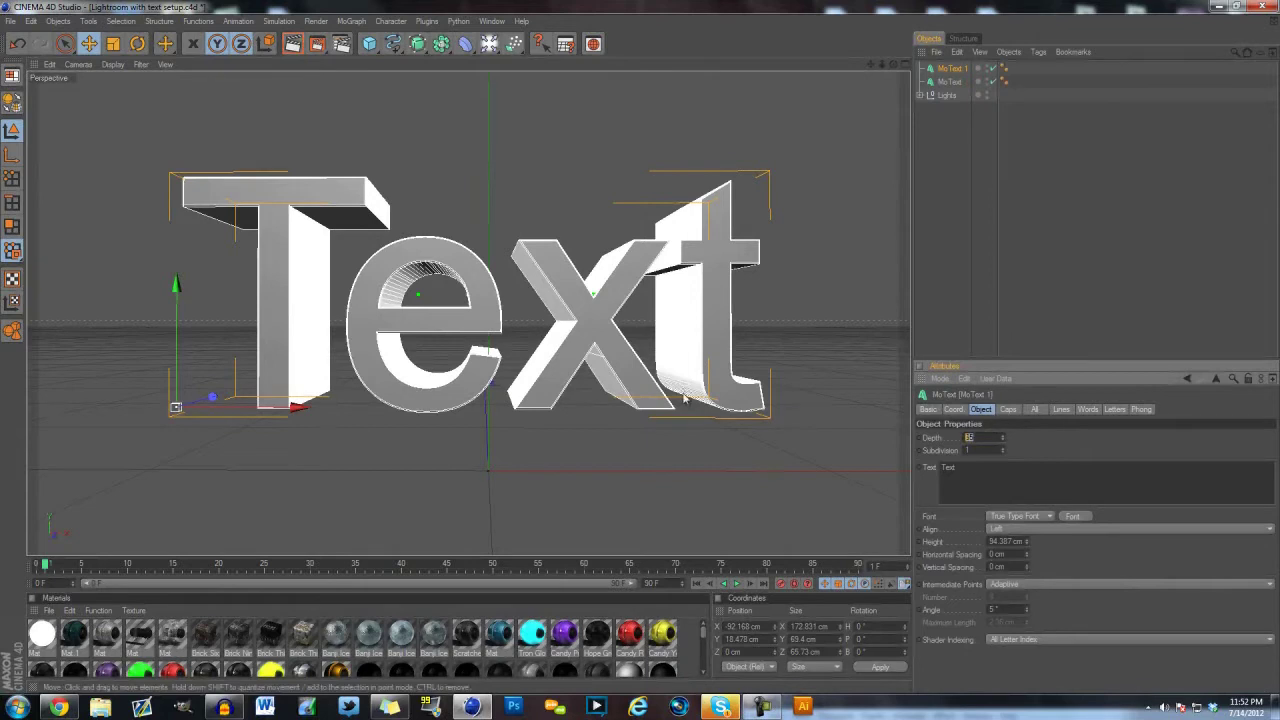
# - Set the start and end fillet cap radius of the thin text copy to 1 cm
pyautogui.click(1008, 410)
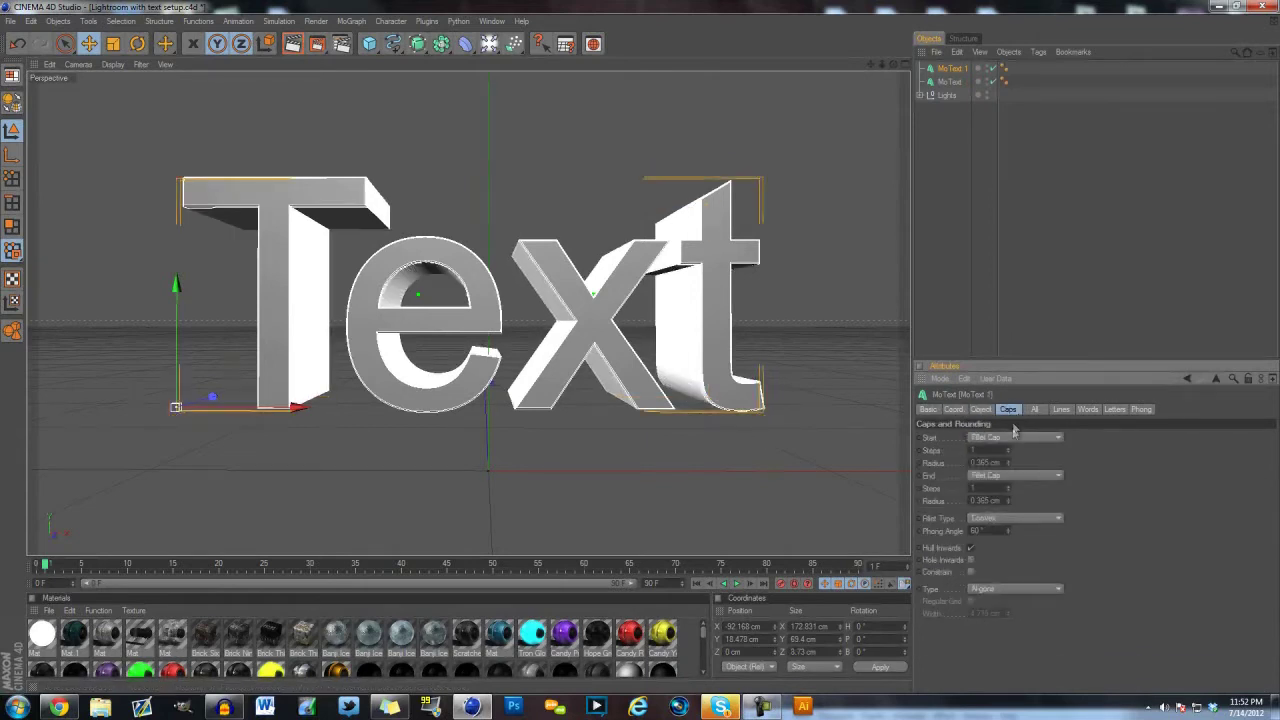
pyautogui.moveTo(1002, 463); pyautogui.dragTo(860, 471)
pyautogui.write('1')
pyautogui.click(1003, 503)
pyautogui.write('1')
pyautogui.press('Return')
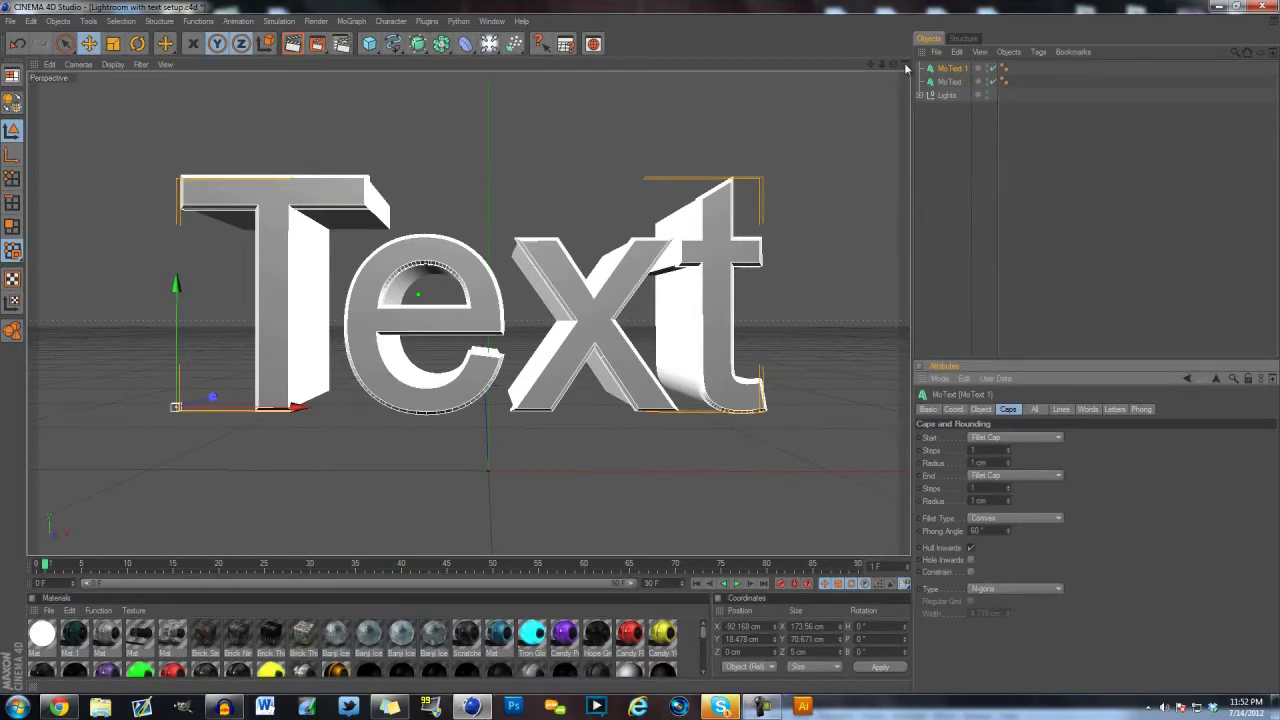
# - Make four more copies of the thin text layer MoText 1
pyautogui.click(904, 65)
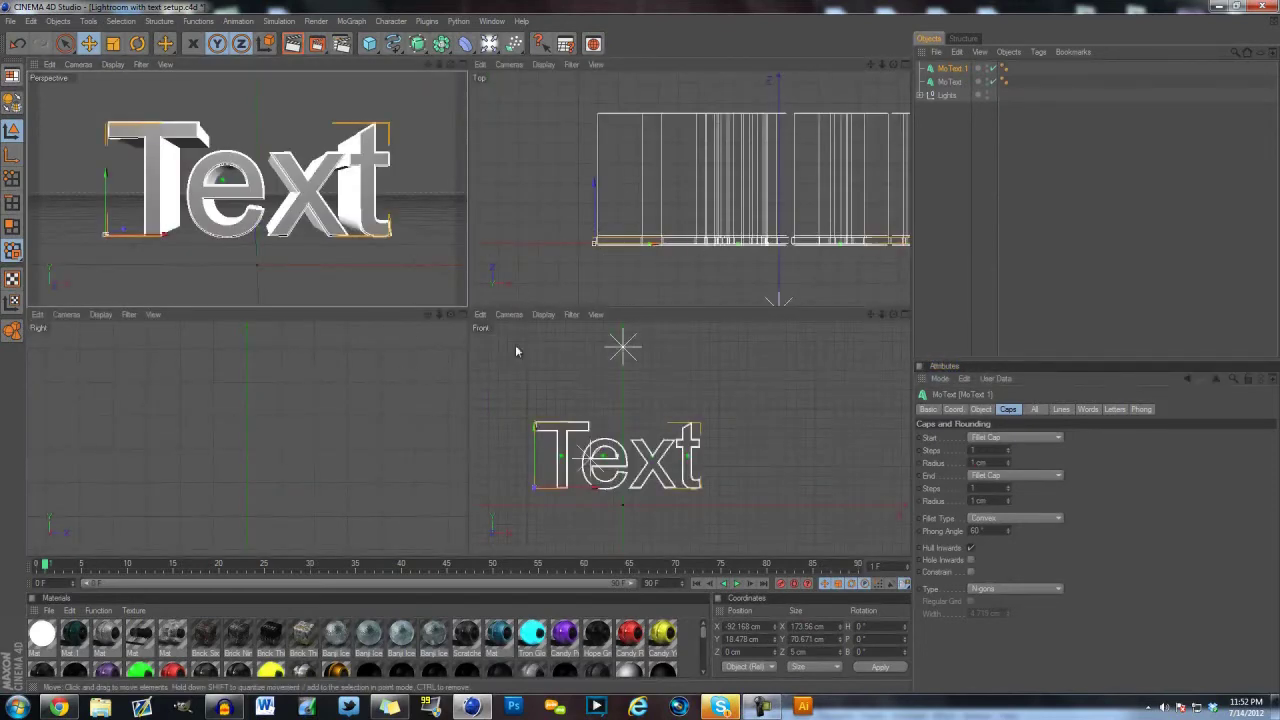
pyautogui.click(903, 64)
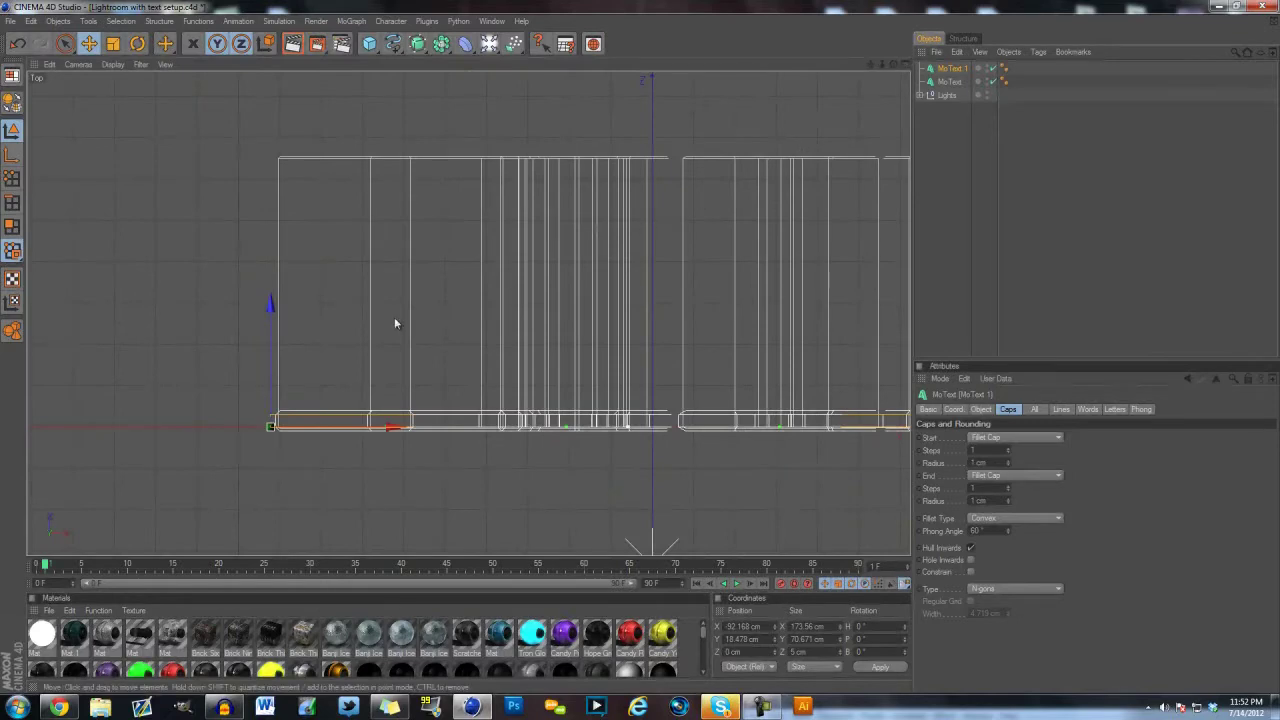
pyautogui.scroll(5, 332, 318)
pyautogui.moveTo(870, 64); pyautogui.dragTo(642, 349)
pyautogui.scroll(3, 280, 395)
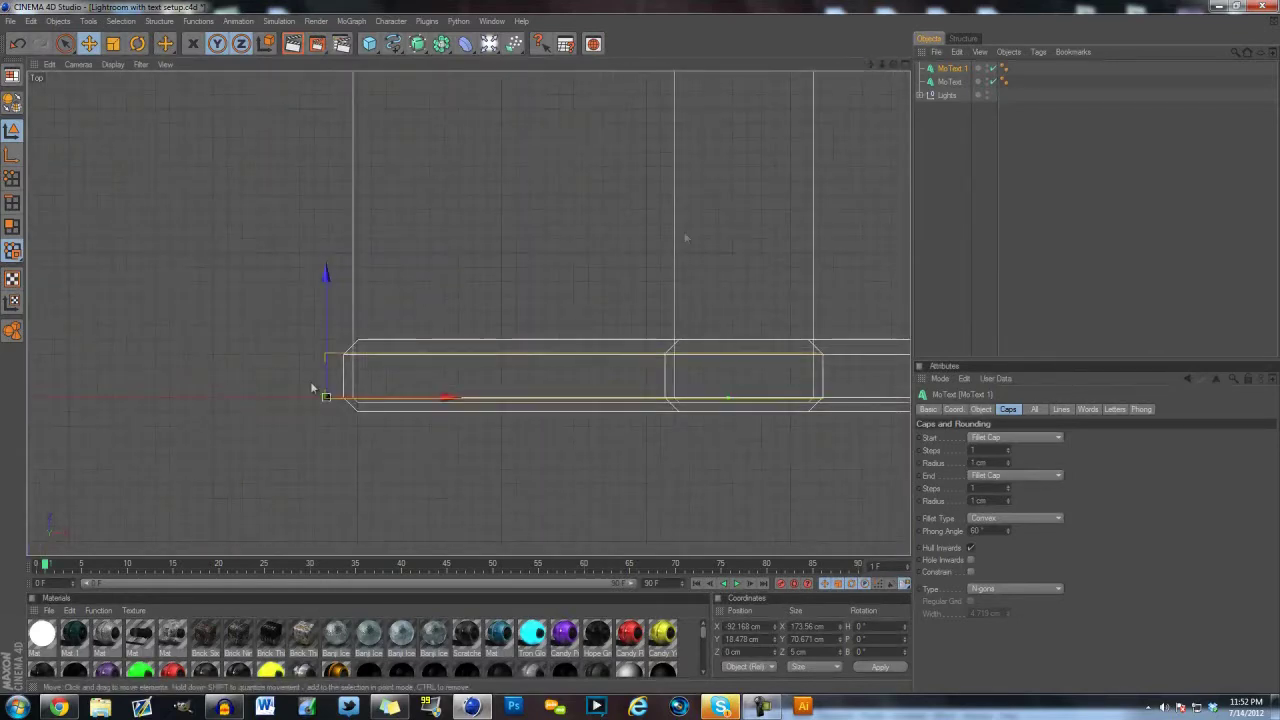
pyautogui.scroll(-2, 461, 319)
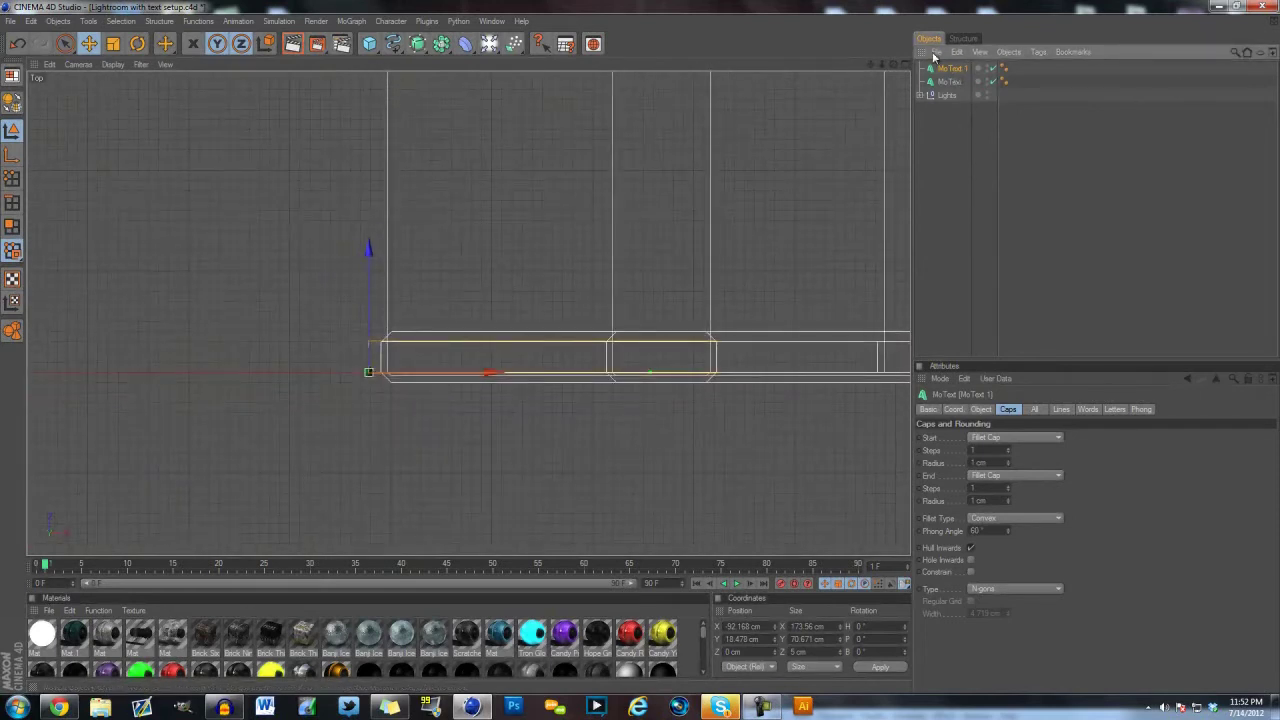
pyautogui.hotkey('ctrl', 'v')
pyautogui.hotkey('ctrl', 'v')
pyautogui.hotkey('ctrl', 'v')
pyautogui.hotkey('ctrl', 'v')
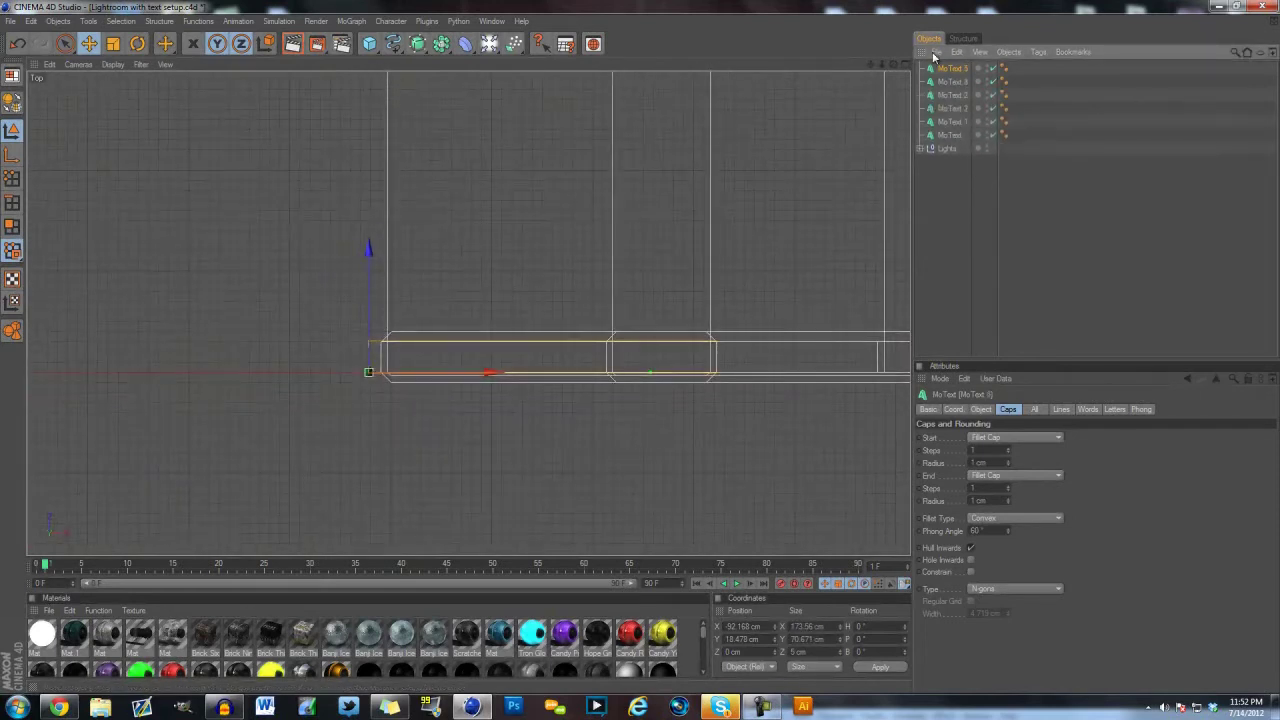
# - Shift the thin text layer MoText 1 back along the Z axis to 10 cm
pyautogui.click(979, 410)
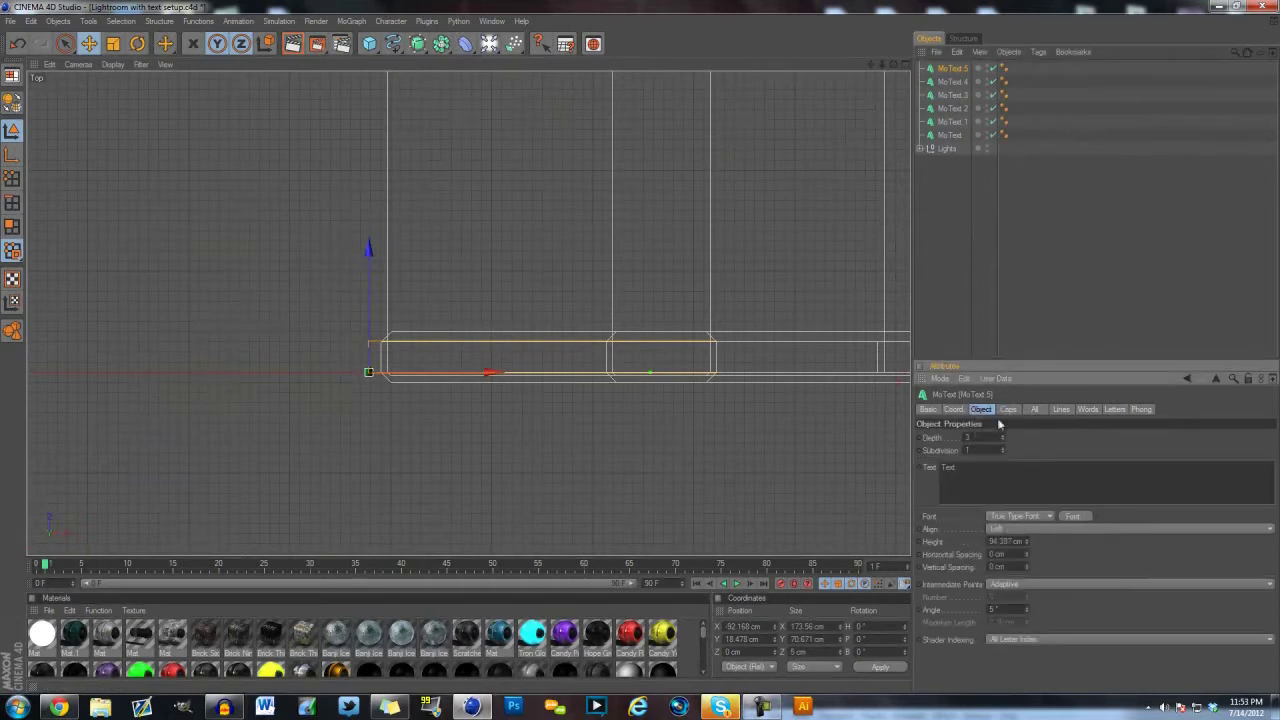
pyautogui.click(1008, 410)
pyautogui.scroll(1, 668, 369)
pyautogui.scroll(-2, 660, 374)
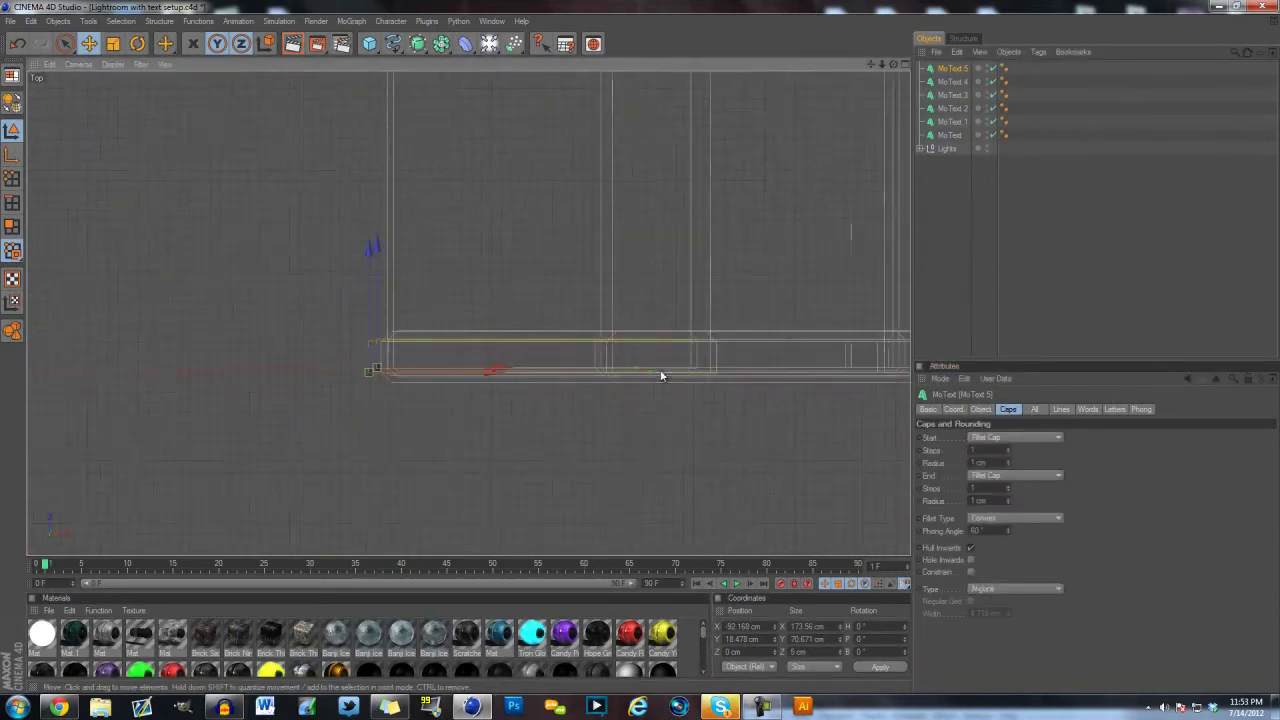
pyautogui.moveTo(870, 64); pyautogui.dragTo(842, 201)
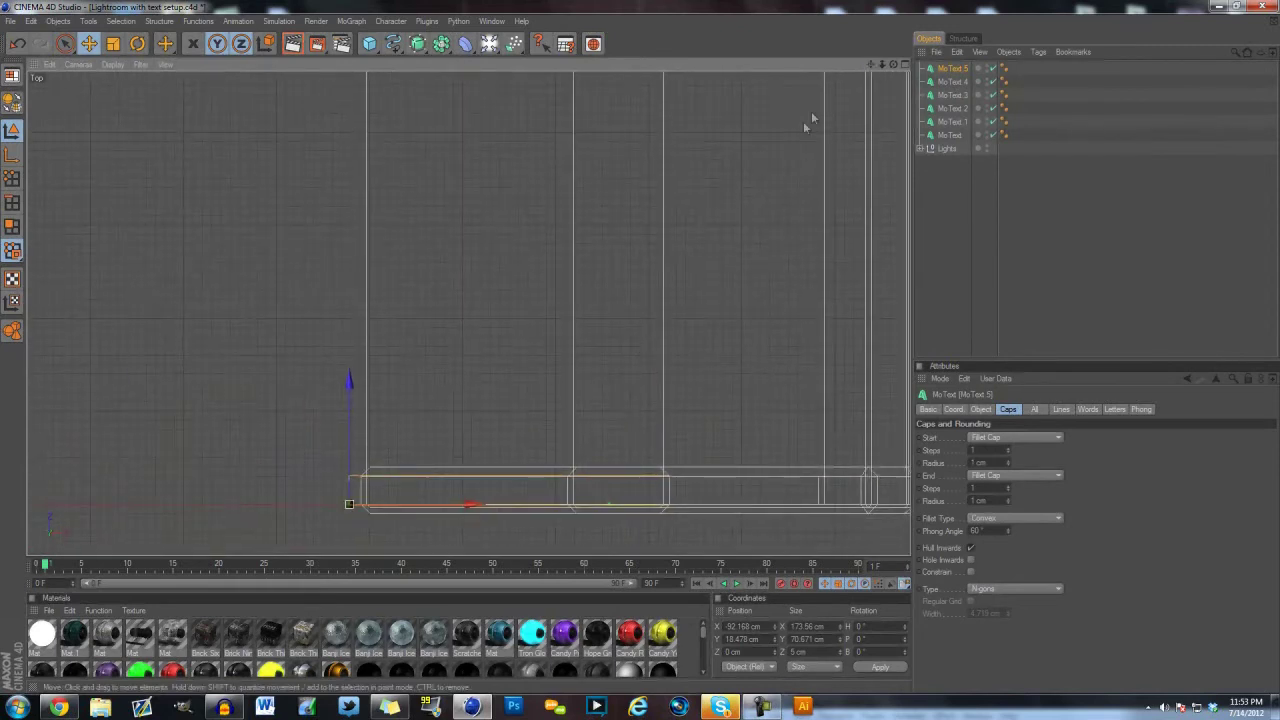
pyautogui.click(952, 121)
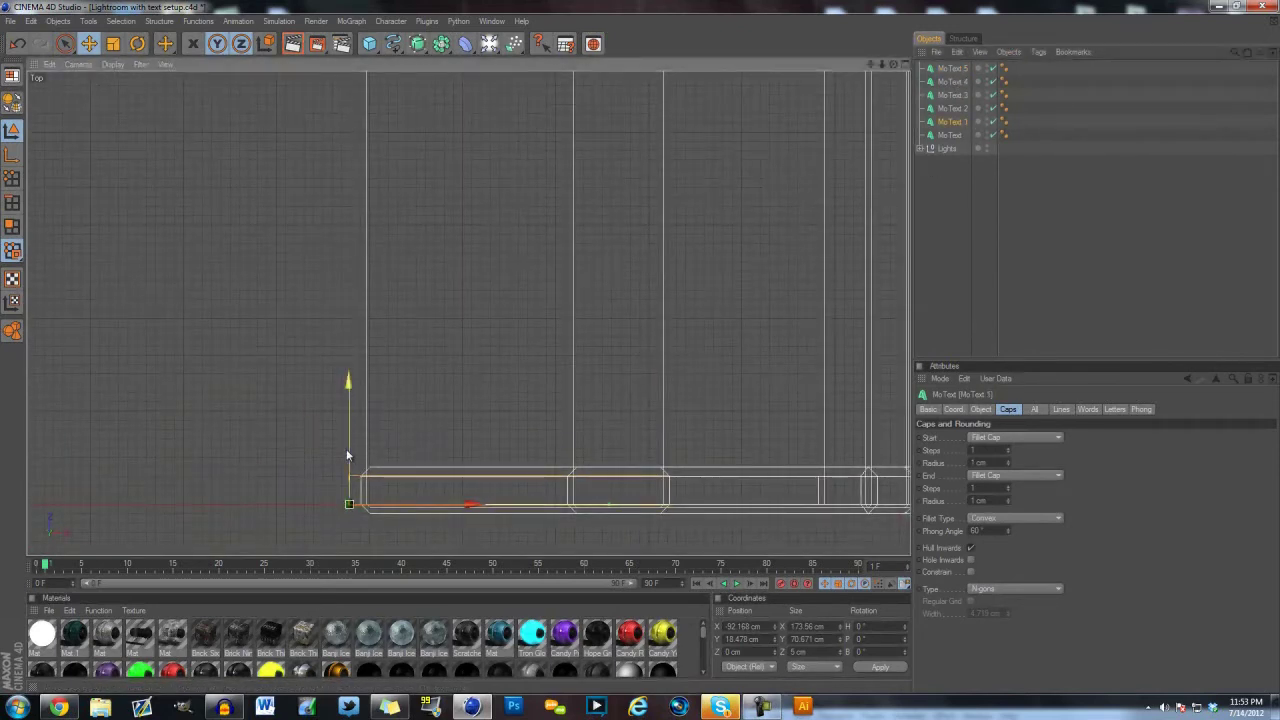
pyautogui.moveTo(346, 448); pyautogui.dragTo(642, 352)
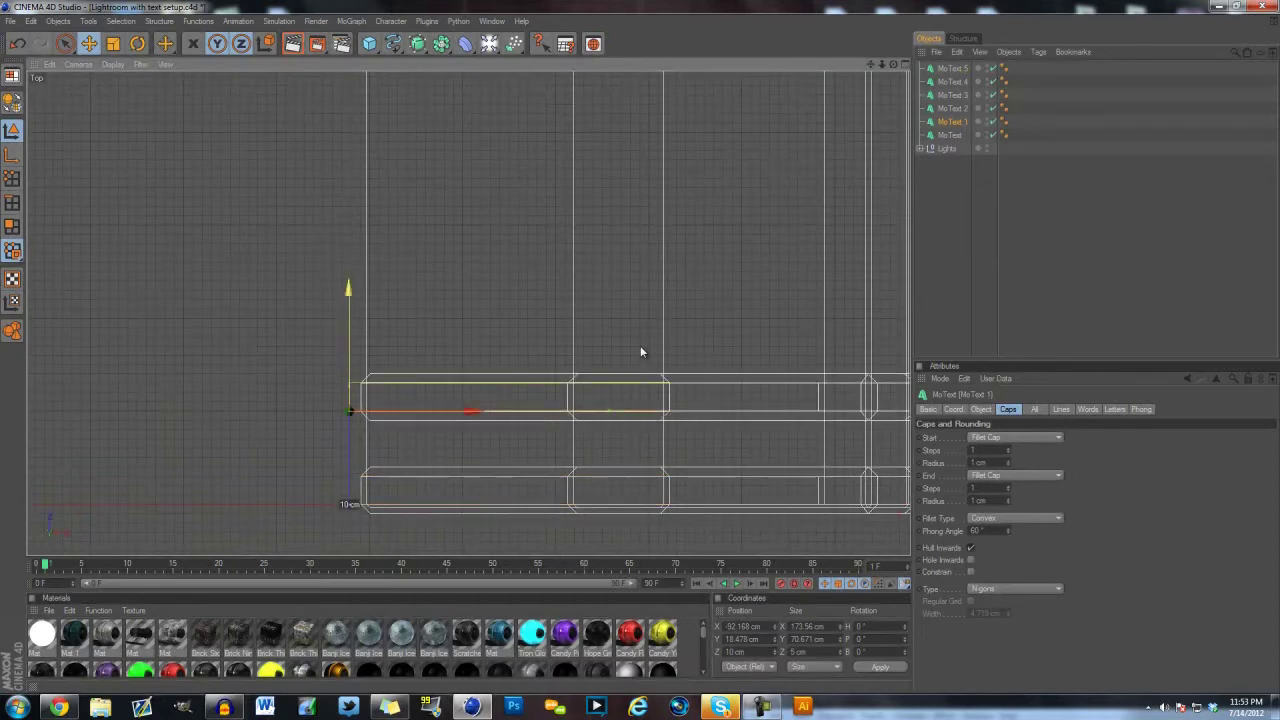
# - Shift the thin text layer MoText 2 back along the Z axis to 20 cm
pyautogui.click(952, 108)
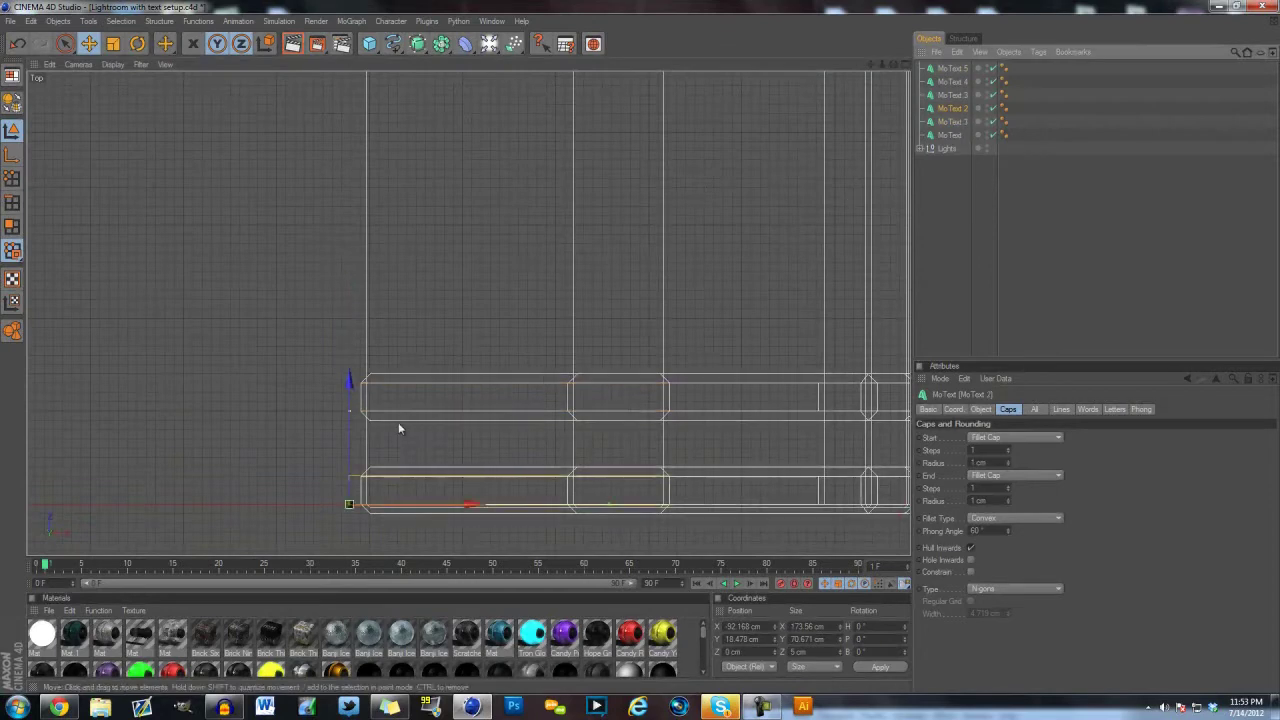
pyautogui.moveTo(349, 426); pyautogui.dragTo(349, 240)
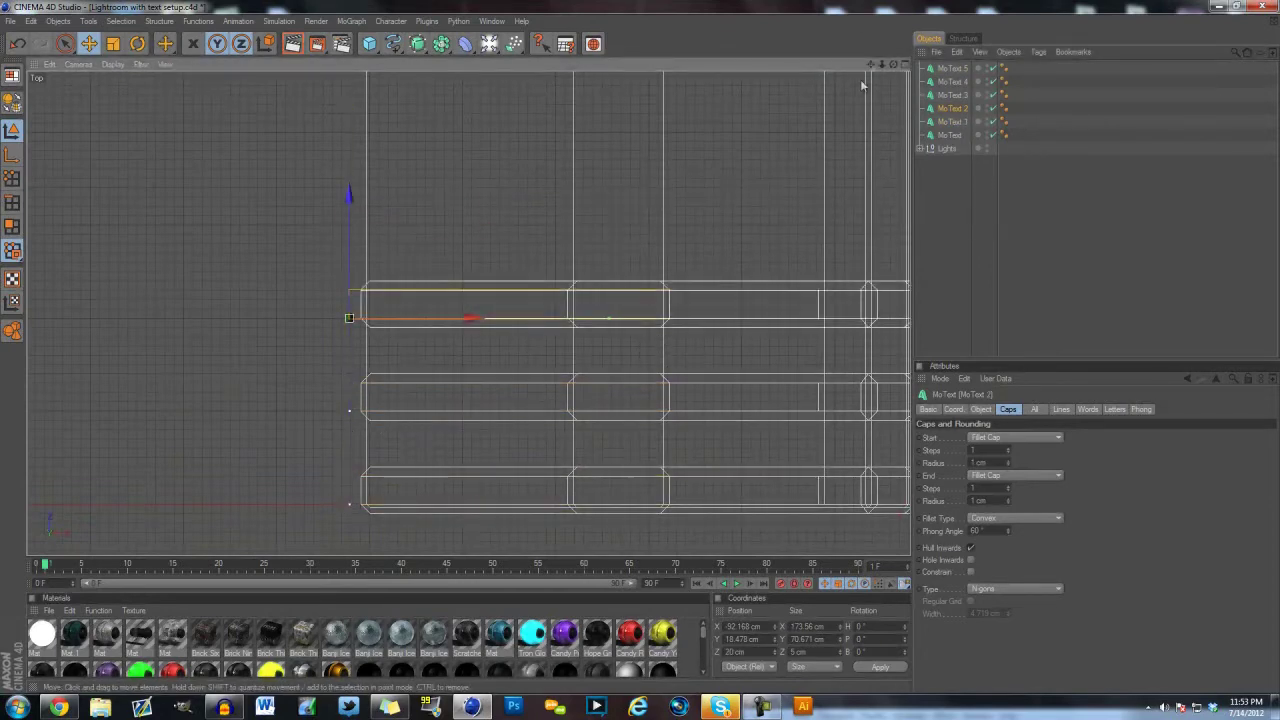
pyautogui.moveTo(869, 64); pyautogui.dragTo(846, 292)
pyautogui.moveTo(641, 356); pyautogui.dragTo(643, 342)
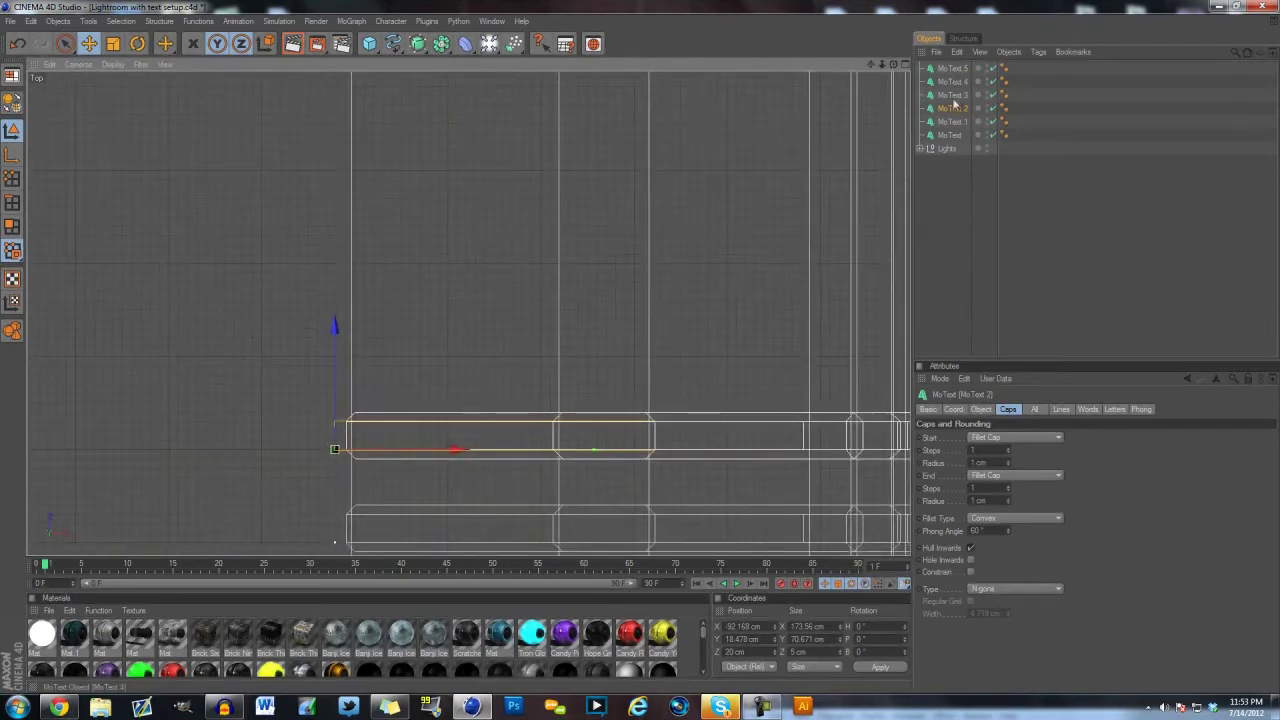
# - Shift the thin text layer MoText 3 back along the Z axis to 30 cm
pyautogui.click(951, 96)
pyautogui.scroll(-2, 460, 408)
pyautogui.scroll(-1, 454, 408)
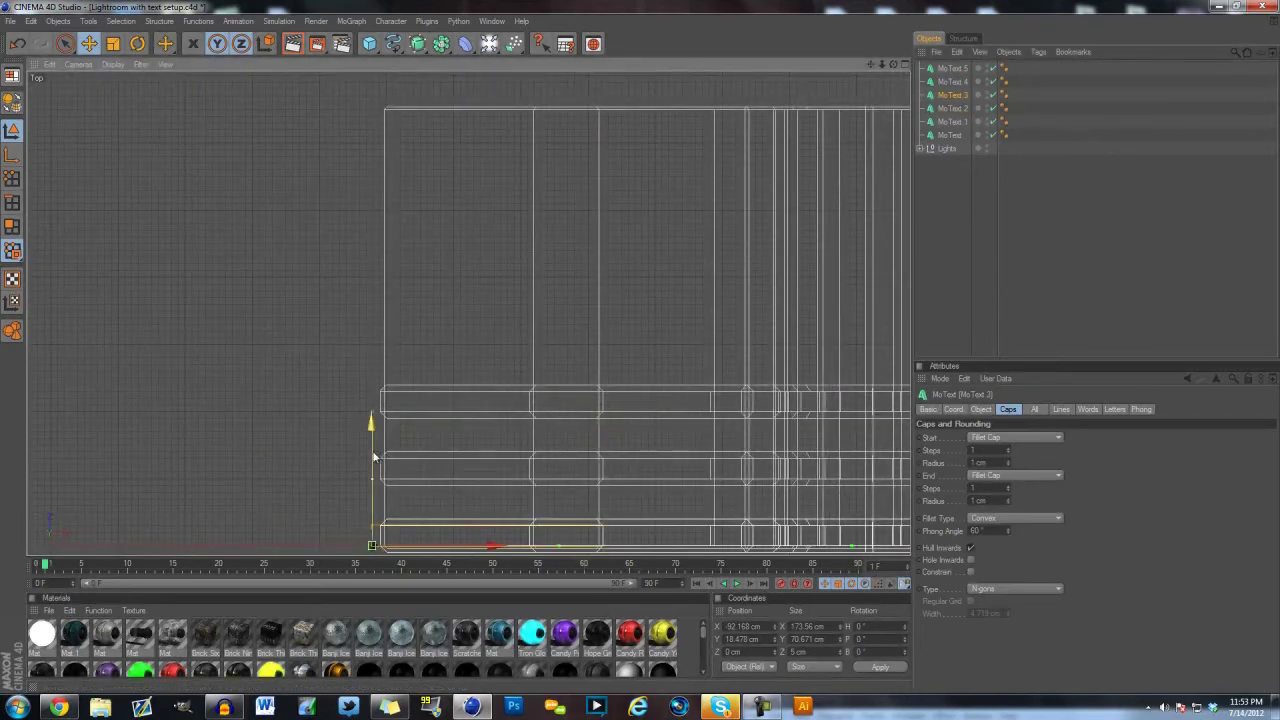
pyautogui.moveTo(374, 456); pyautogui.dragTo(374, 256)
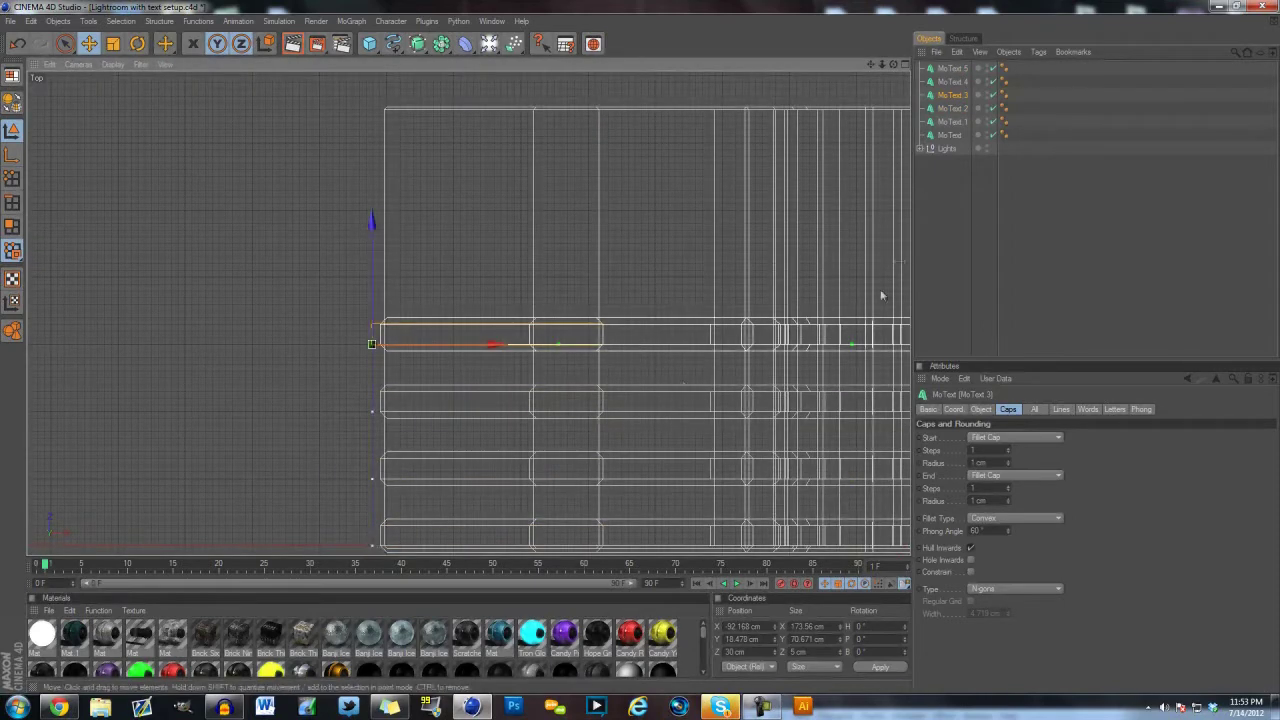
# - Shift the thin text layer MoText 4 back along the Z axis to 40 cm and MoText 5 to 50 cm
pyautogui.click(951, 81)
pyautogui.moveTo(374, 492); pyautogui.dragTo(374, 224)
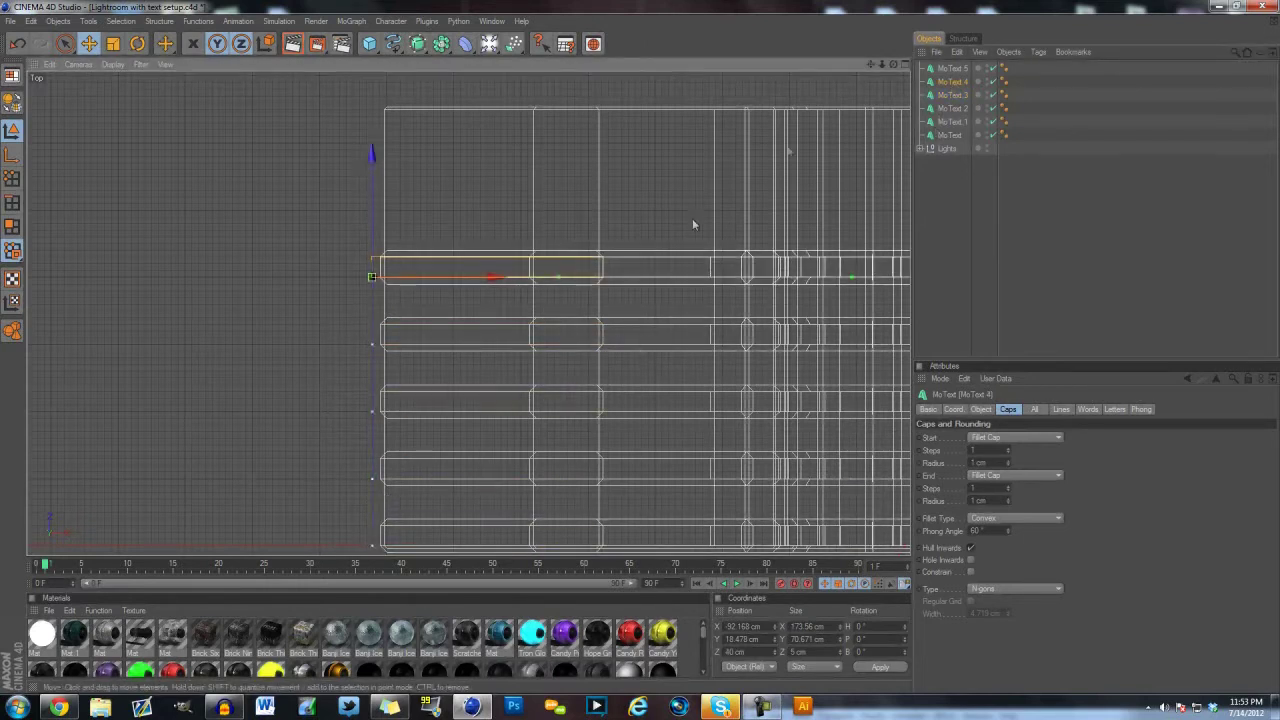
pyautogui.click(951, 68)
pyautogui.moveTo(374, 494); pyautogui.dragTo(374, 226)
pyautogui.moveTo(640, 351); pyautogui.dragTo(640, 283)
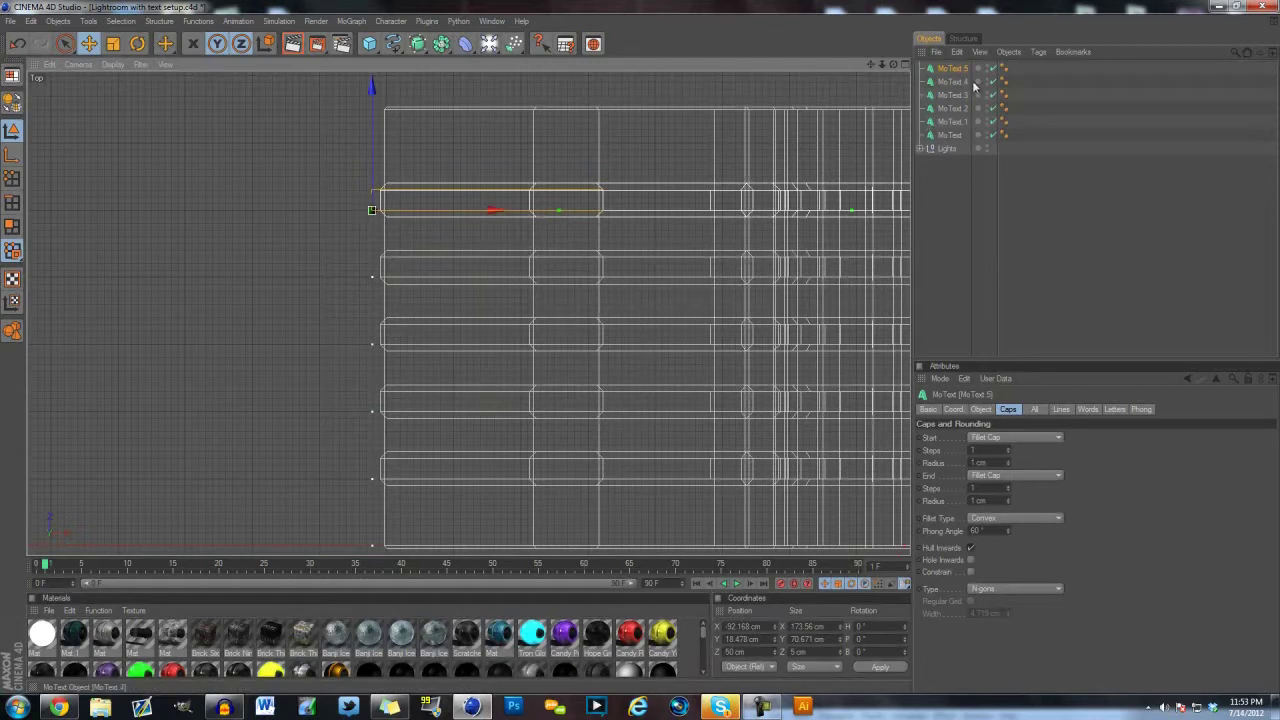
# - Duplicate the thin text layer MoText 5, shift the copy back to 60 cm on Z, and return to the perspective view
pyautogui.hotkey('ctrl', 'c')
pyautogui.hotkey('ctrl', 'v')
pyautogui.moveTo(372, 210); pyautogui.dragTo(375, 140)
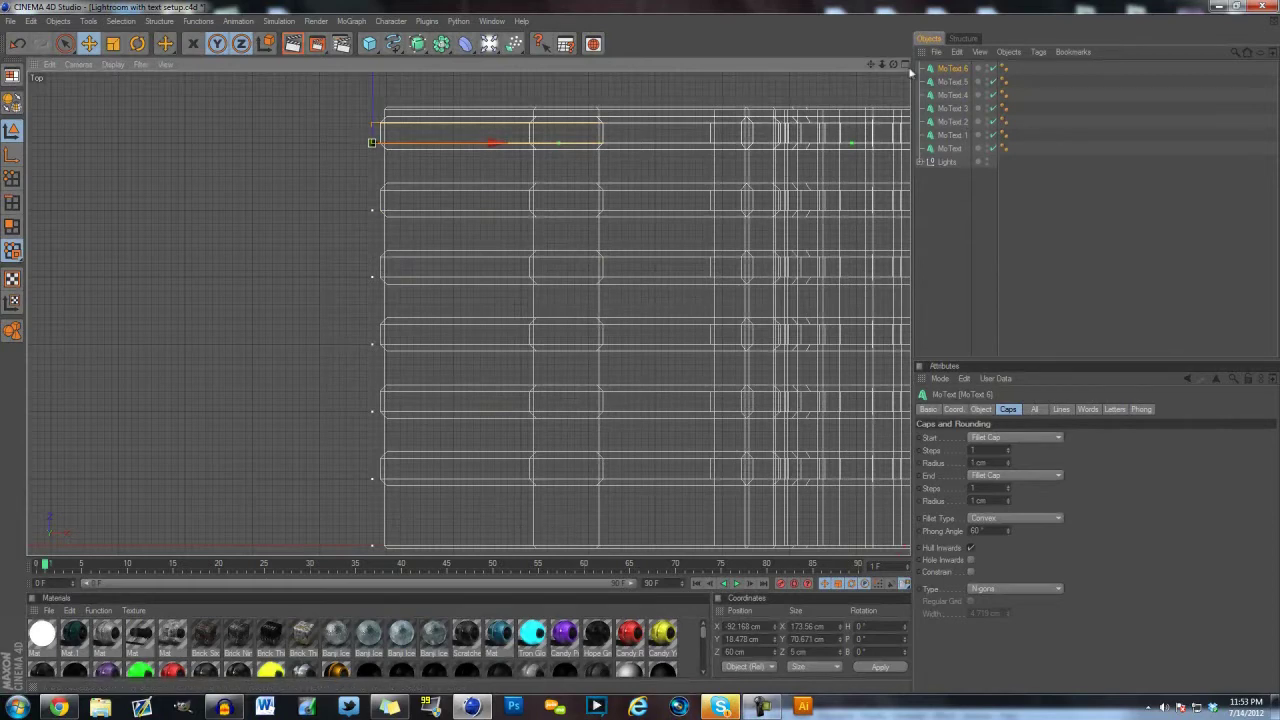
pyautogui.middleClick(856, 70)
pyautogui.click(460, 64)
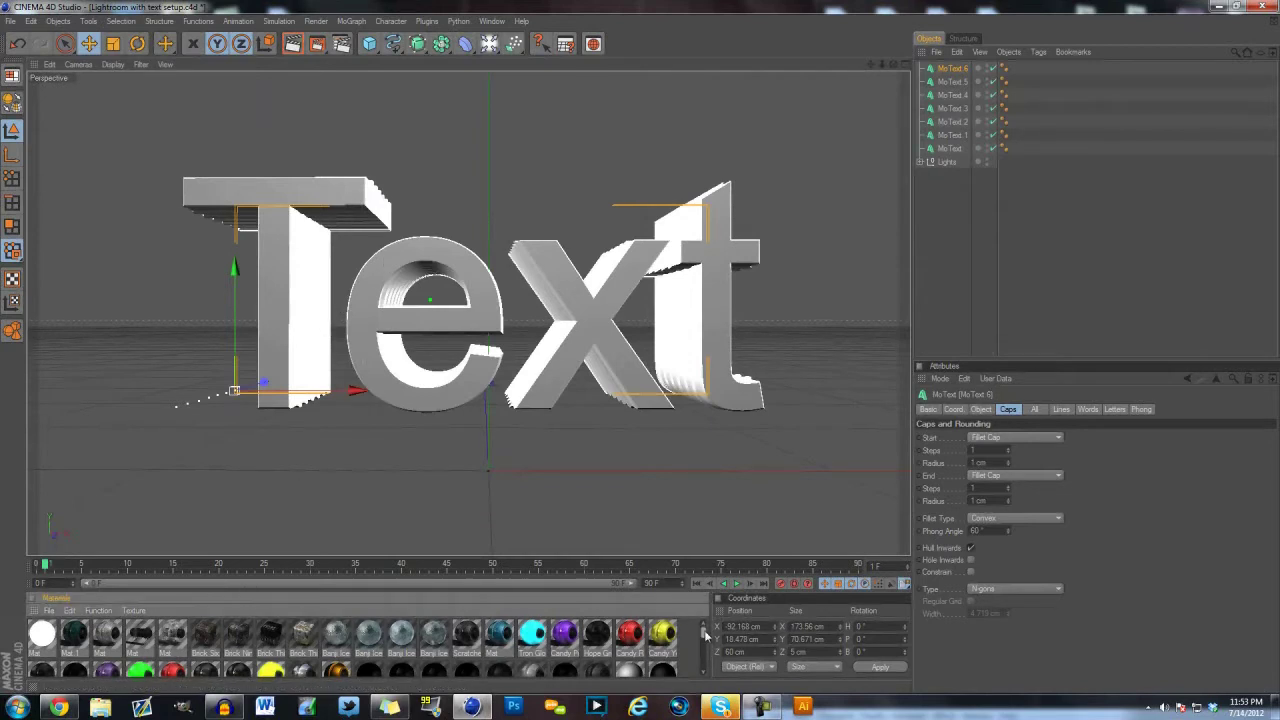
# - Apply the glossy red material to the deep MoText and the dark material to the six thin layers, and render the view as a preview
pyautogui.moveTo(705, 634); pyautogui.dragTo(709, 648)
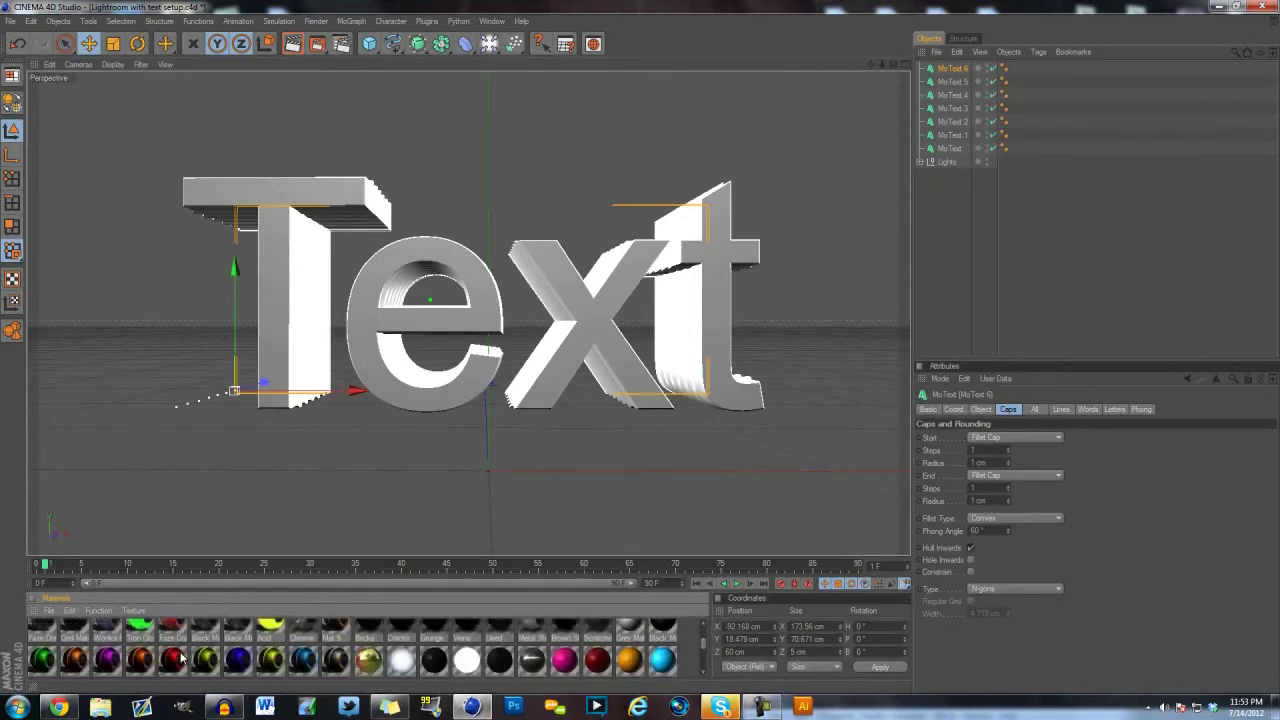
pyautogui.moveTo(991, 101); pyautogui.dragTo(952, 148)
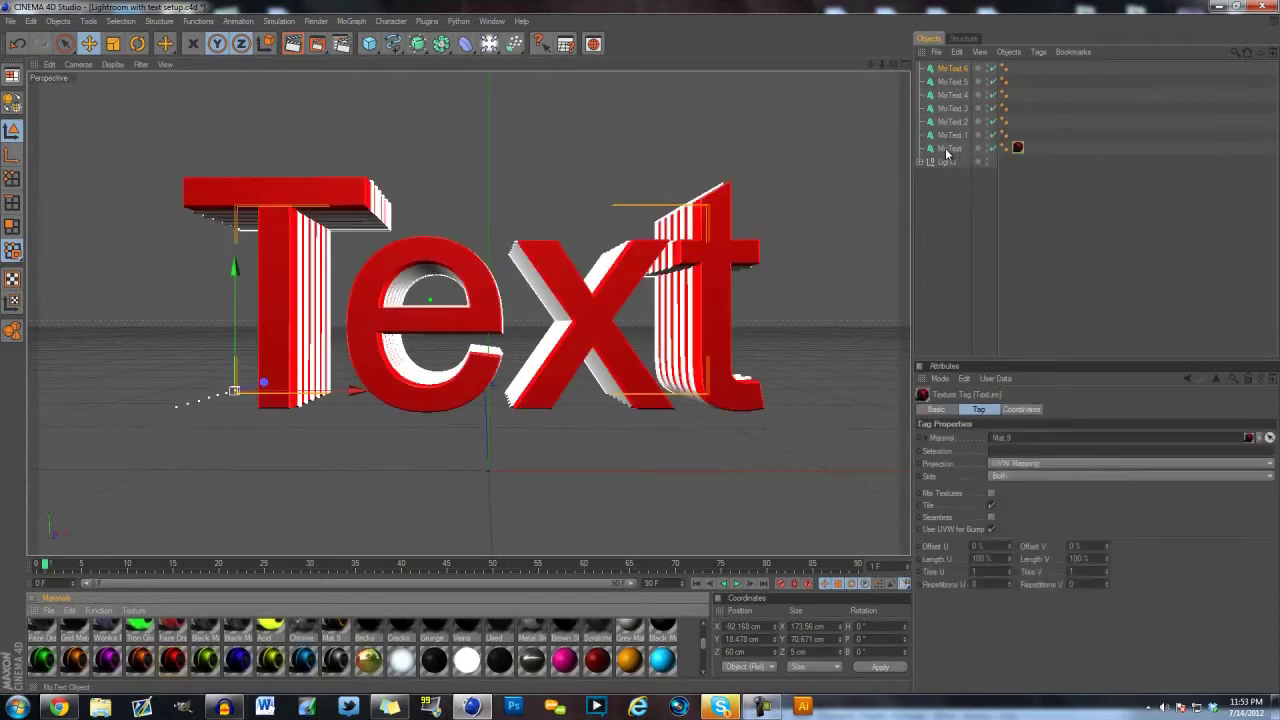
pyautogui.moveTo(336, 663); pyautogui.dragTo(1005, 135)
pyautogui.click(1018, 140)
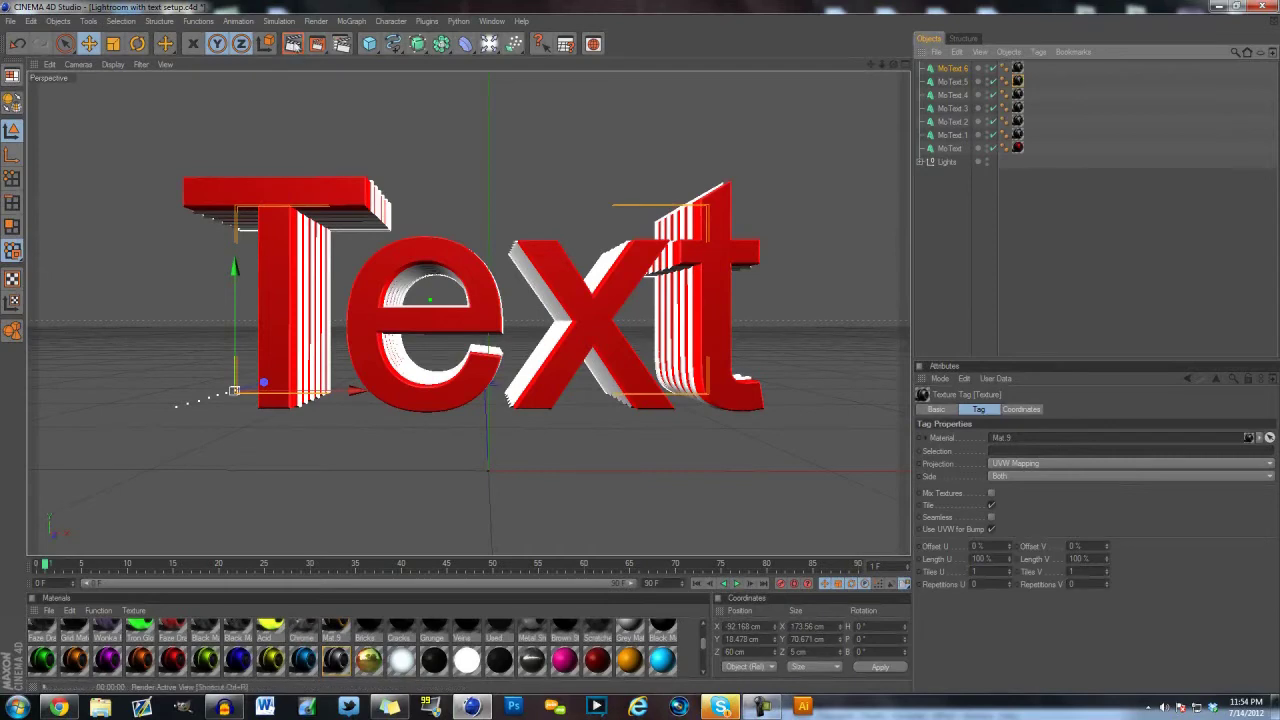
pyautogui.click(293, 43)
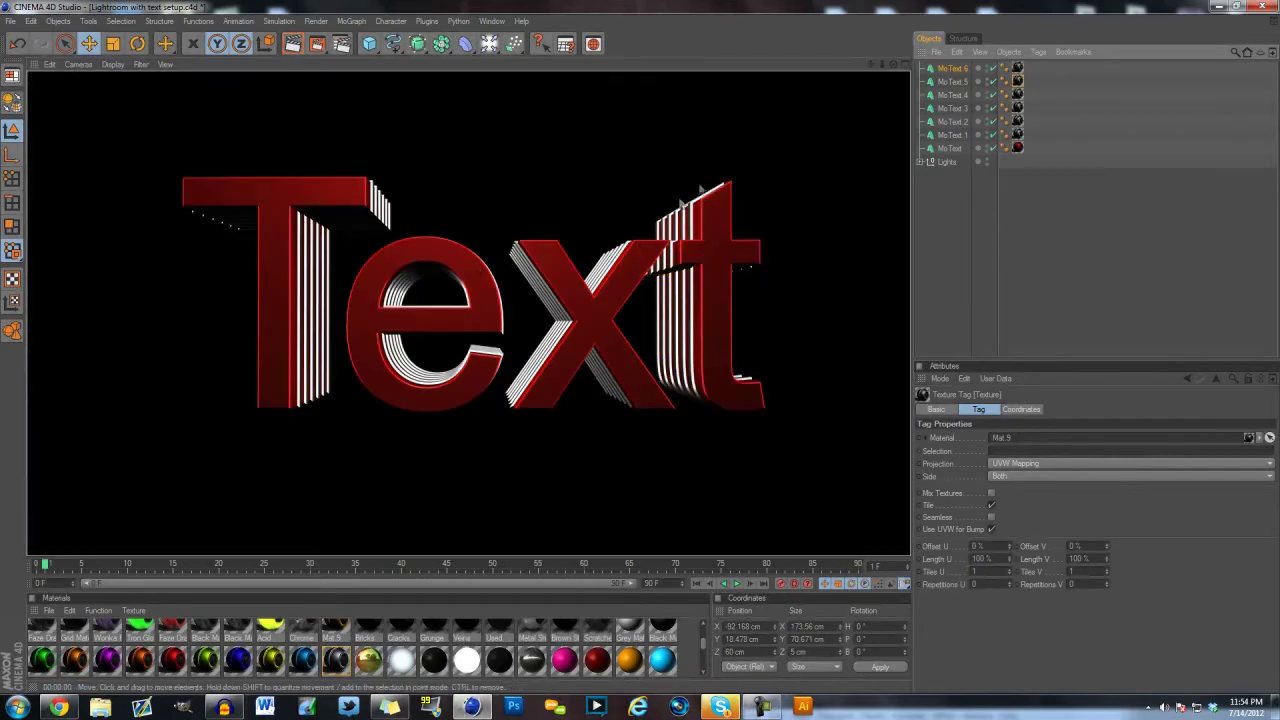
# - Change the text of all seven MoText objects to TIGERR and shift them together along X to about -180 cm
pyautogui.keyDown('shift'); pyautogui.click(957, 146); pyautogui.keyUp('shift')
pyautogui.click(981, 409)
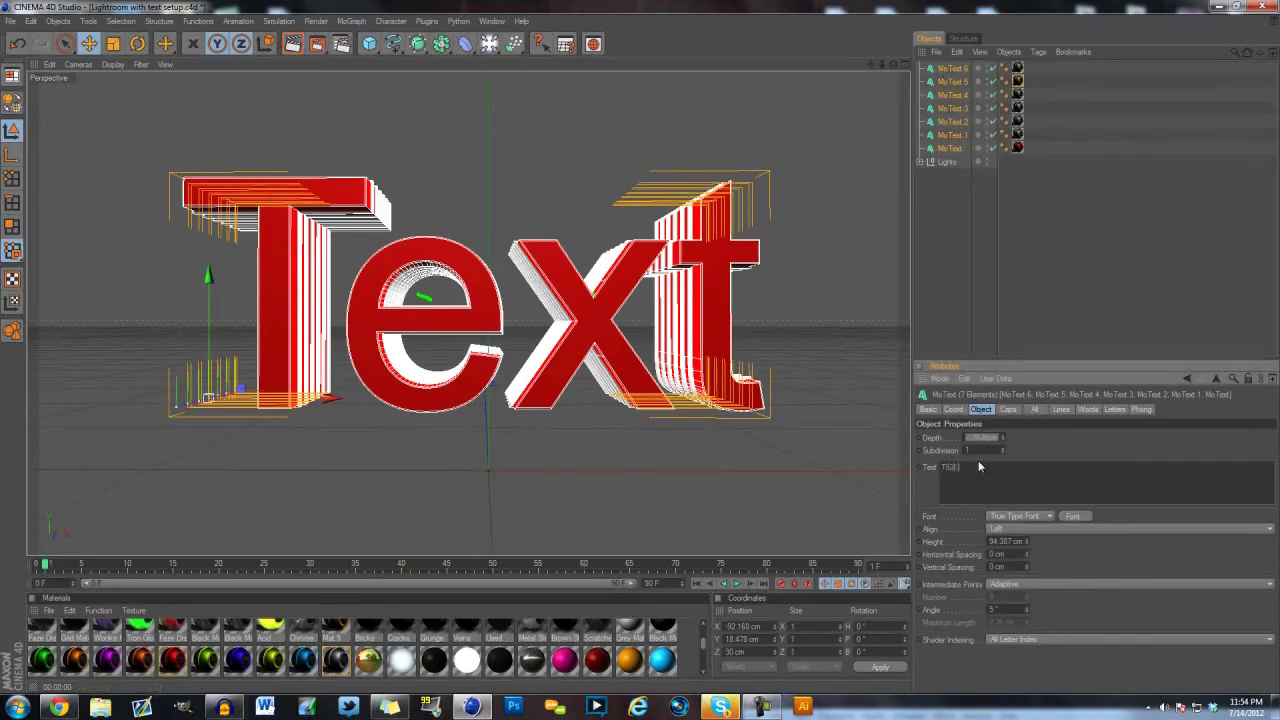
pyautogui.click(1044, 434)
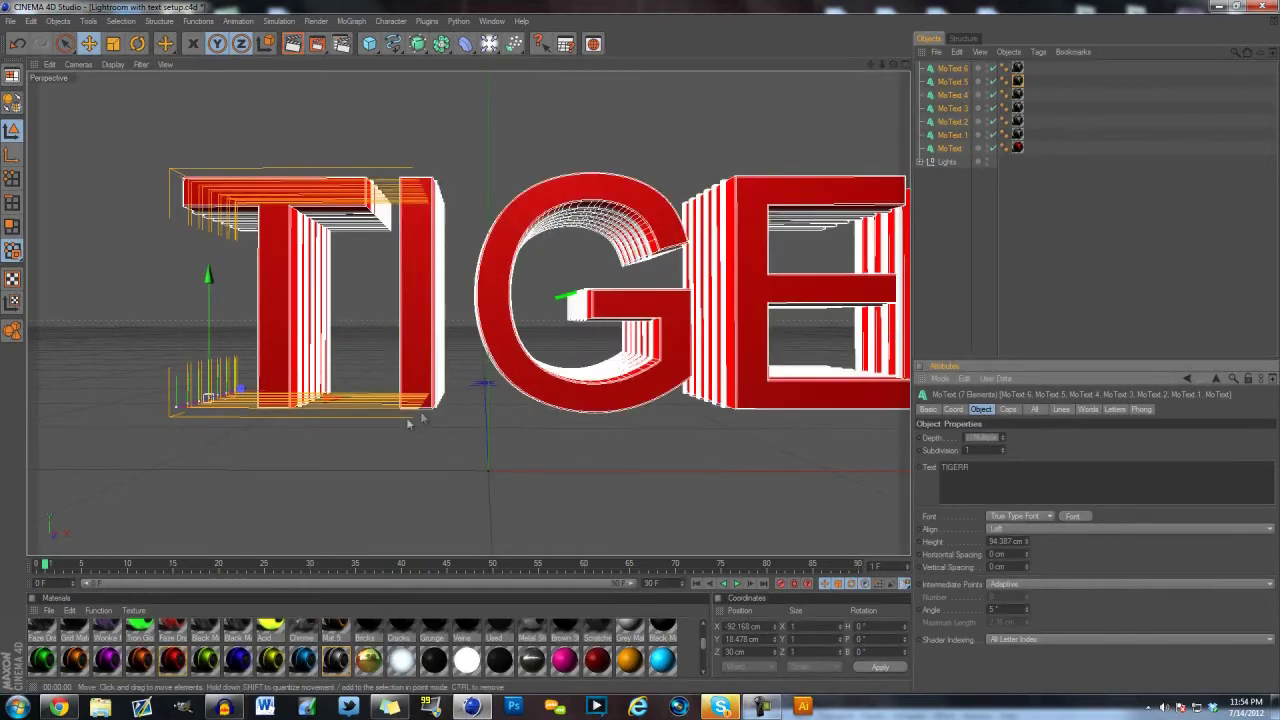
pyautogui.moveTo(330, 400); pyautogui.dragTo(178, 400)
pyautogui.scroll(-3, 474, 411)
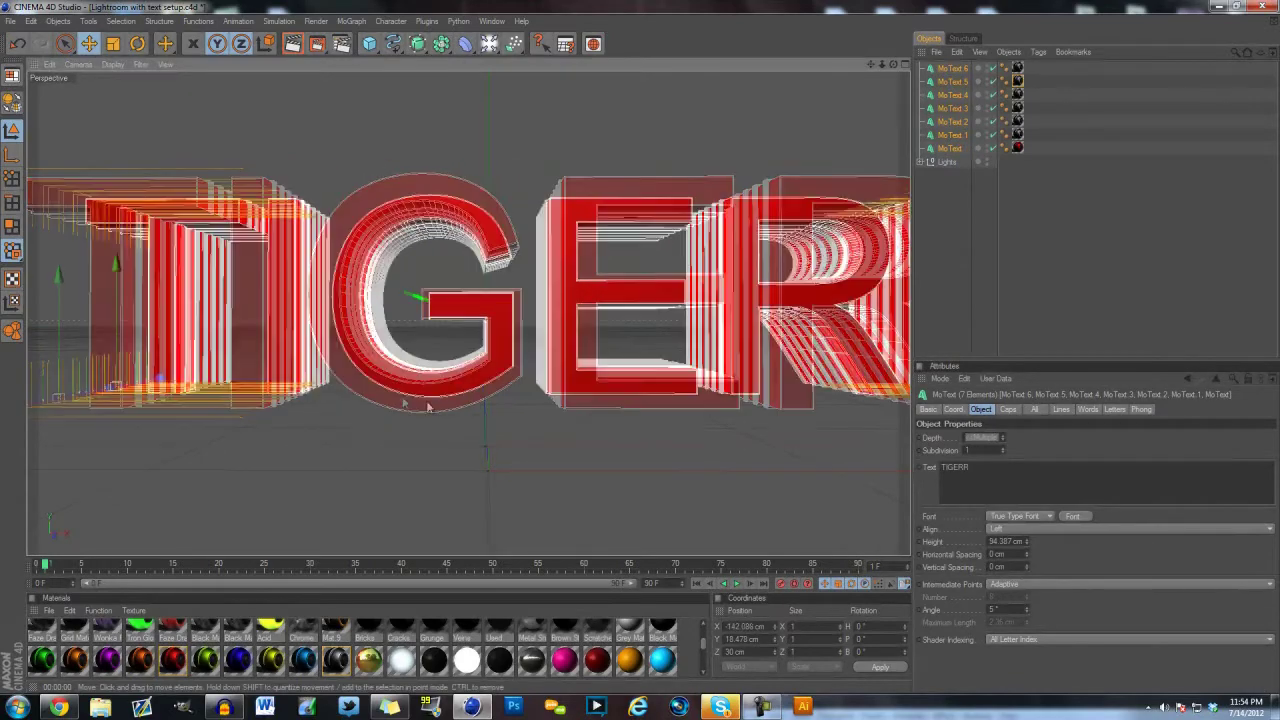
pyautogui.moveTo(293, 369); pyautogui.dragTo(205, 369)
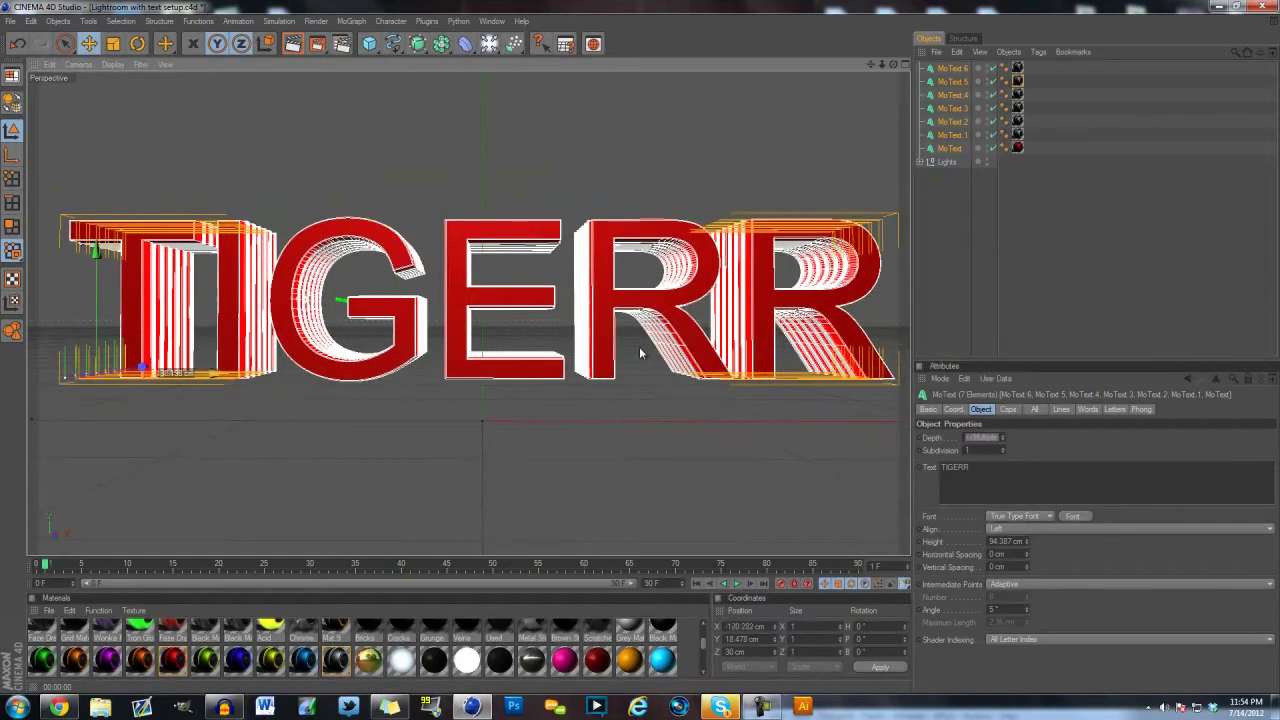
# - Set the font of all seven text objects to Bebas and recentre them at about -130.5 cm on X
pyautogui.click(1074, 517)
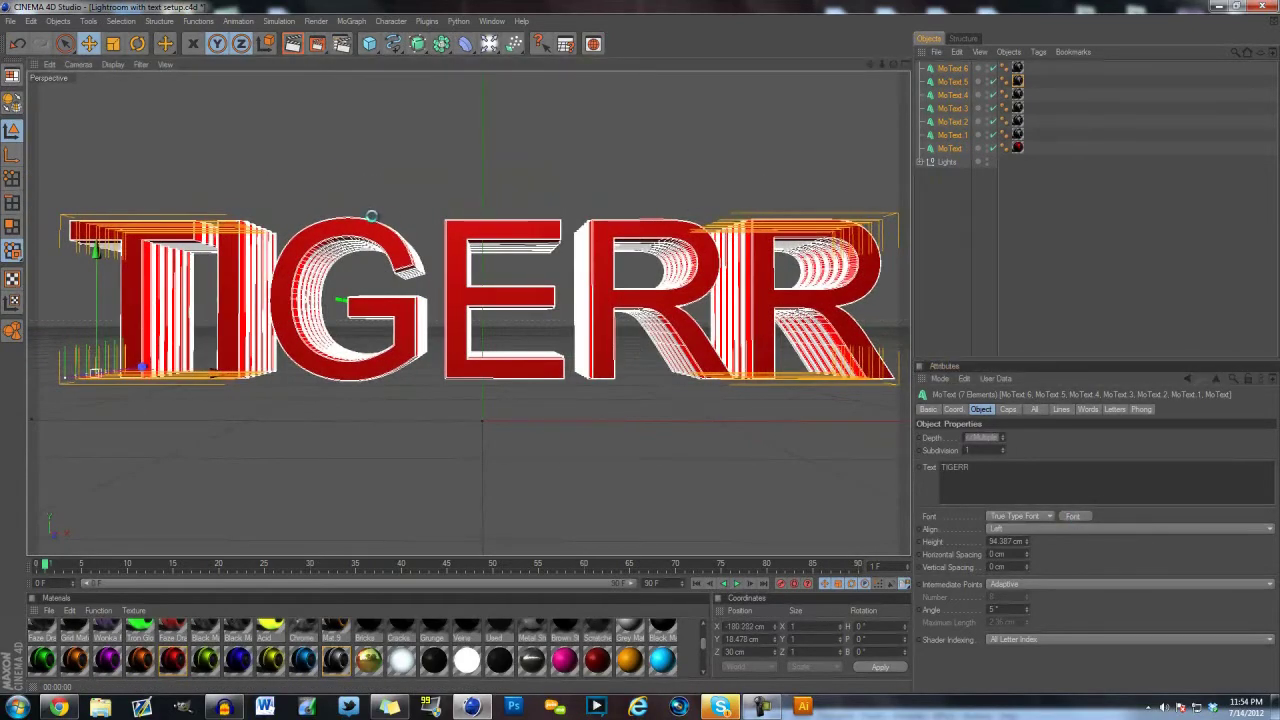
pyautogui.moveTo(135, 155); pyautogui.dragTo(135, 160)
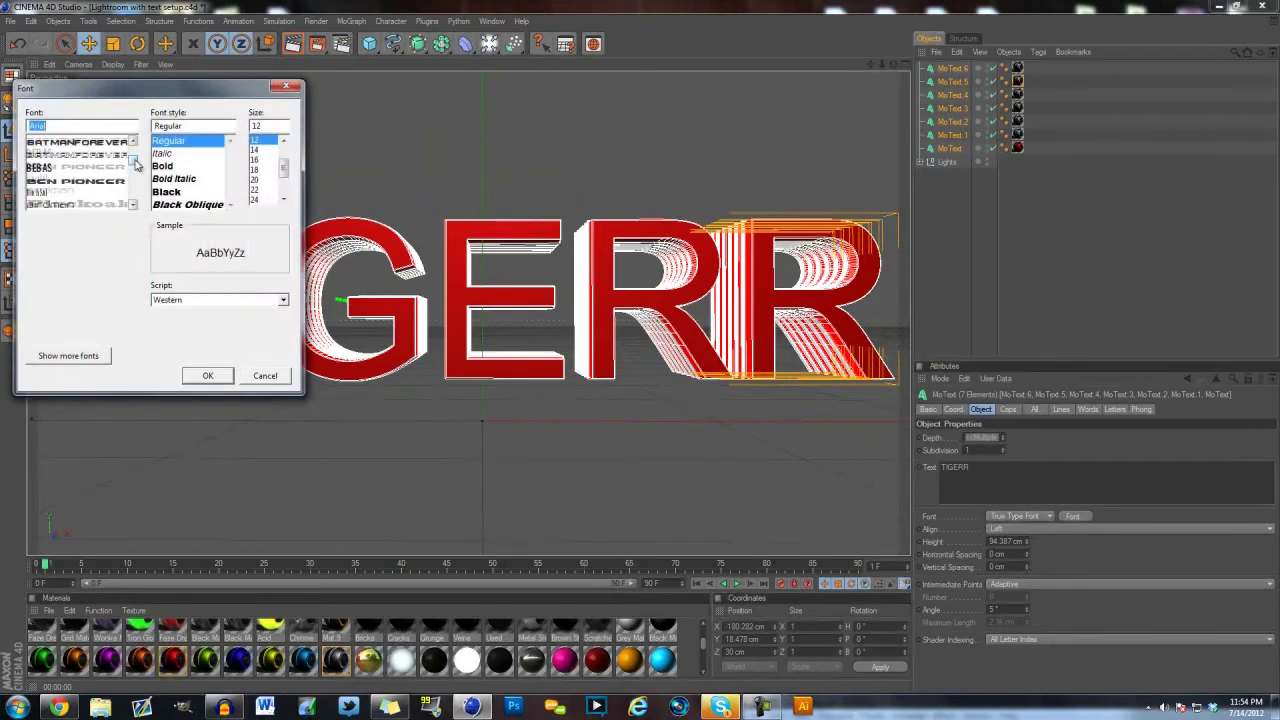
pyautogui.click(45, 167)
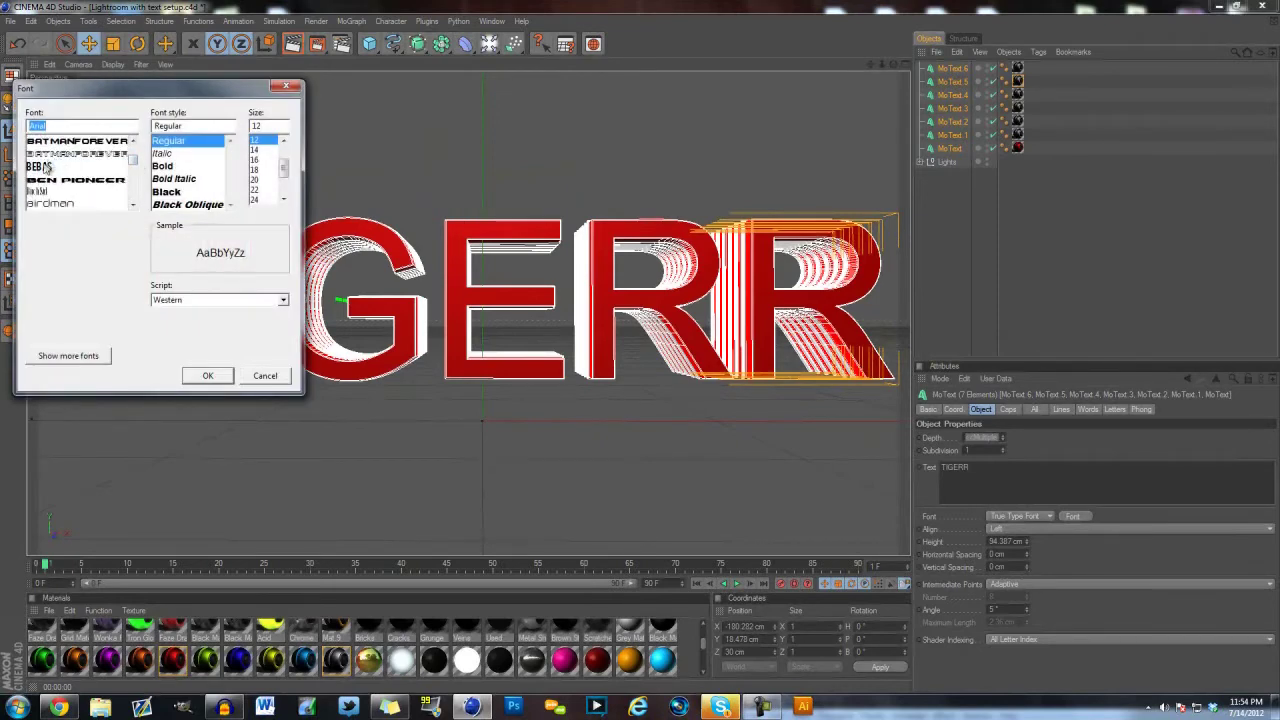
pyautogui.click(208, 376)
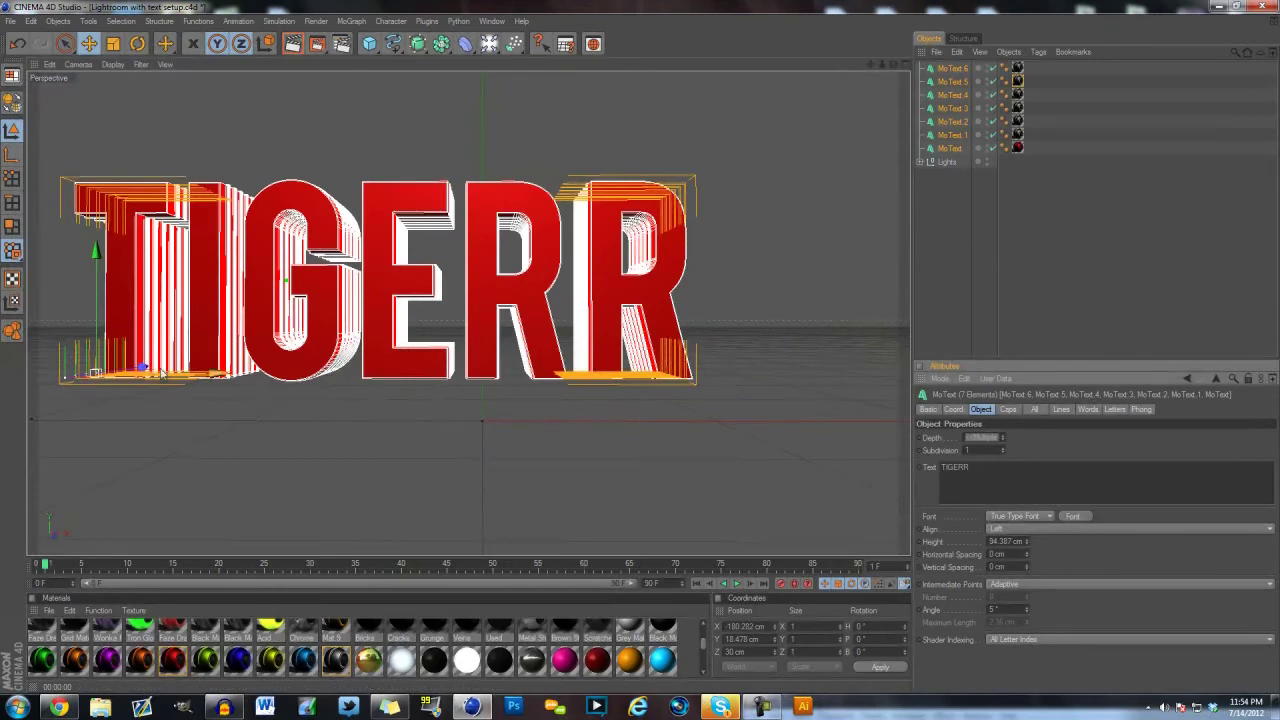
pyautogui.moveTo(595, 352); pyautogui.dragTo(712, 354)
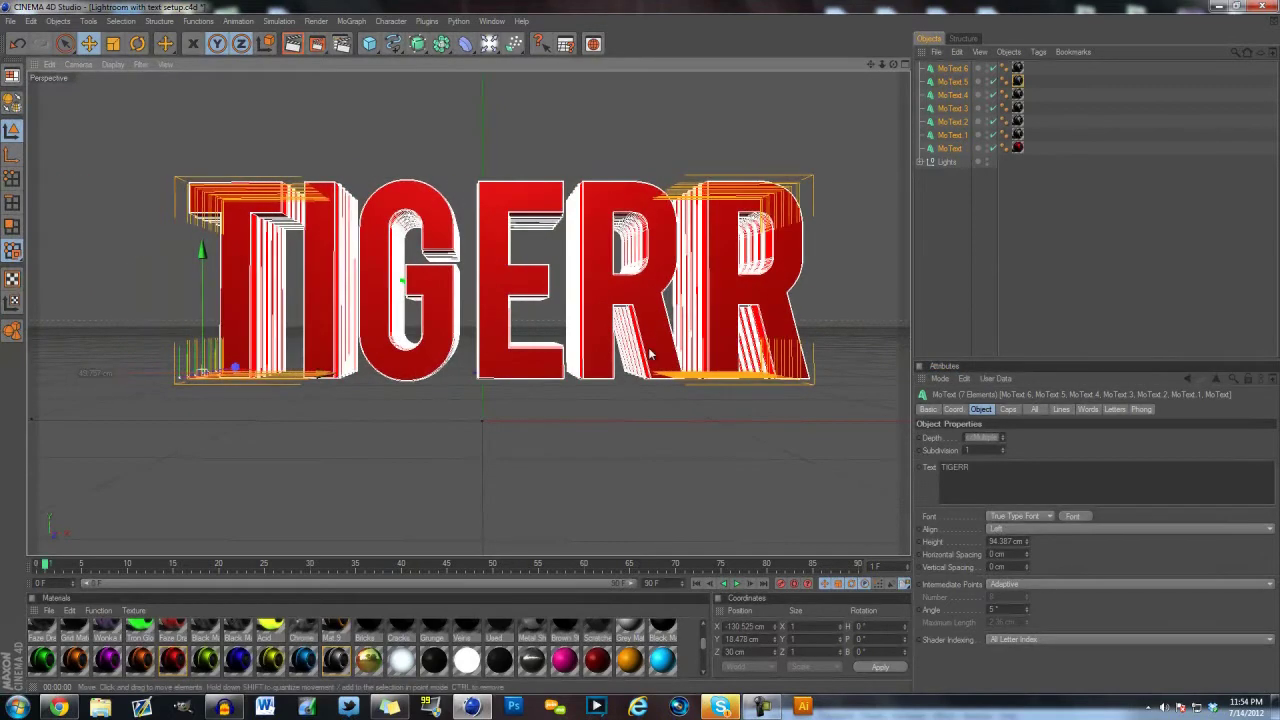
# - Change the Bebas font style to Oblique and shift all seven text objects to about -153.8 cm on X
pyautogui.click(1067, 516)
pyautogui.click(168, 155)
pyautogui.click(215, 376)
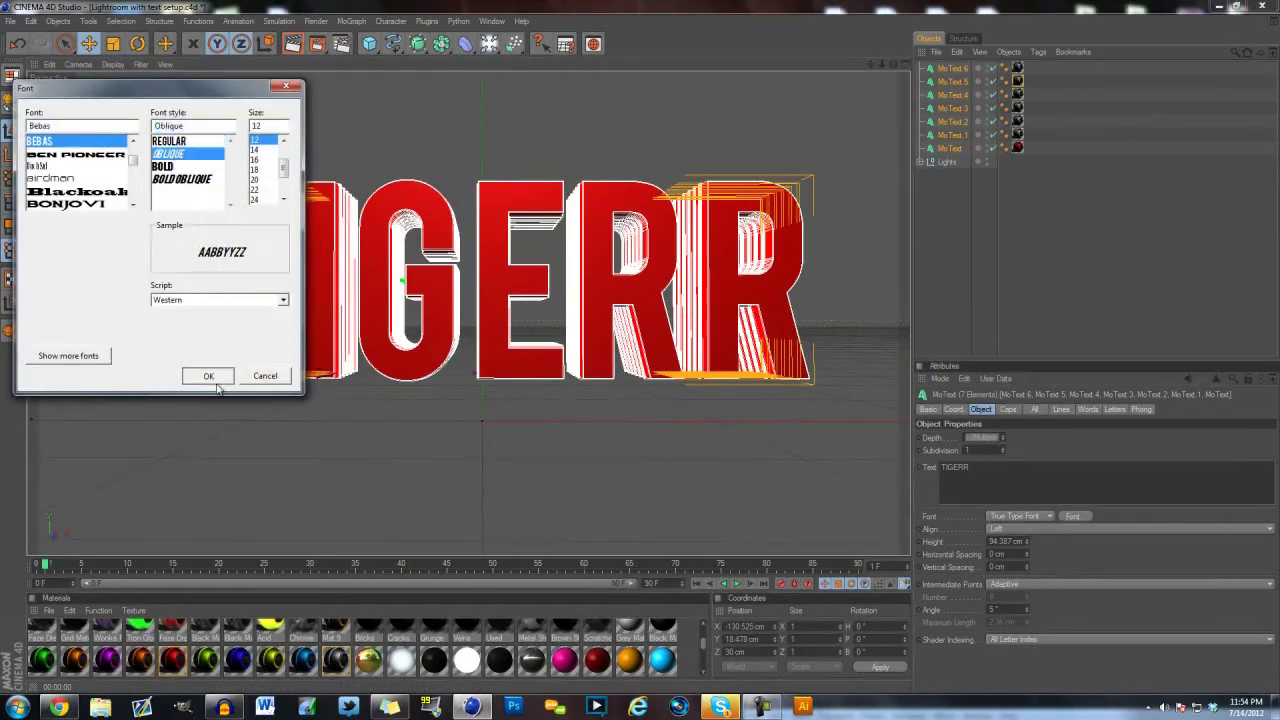
pyautogui.moveTo(274, 377); pyautogui.dragTo(224, 377)
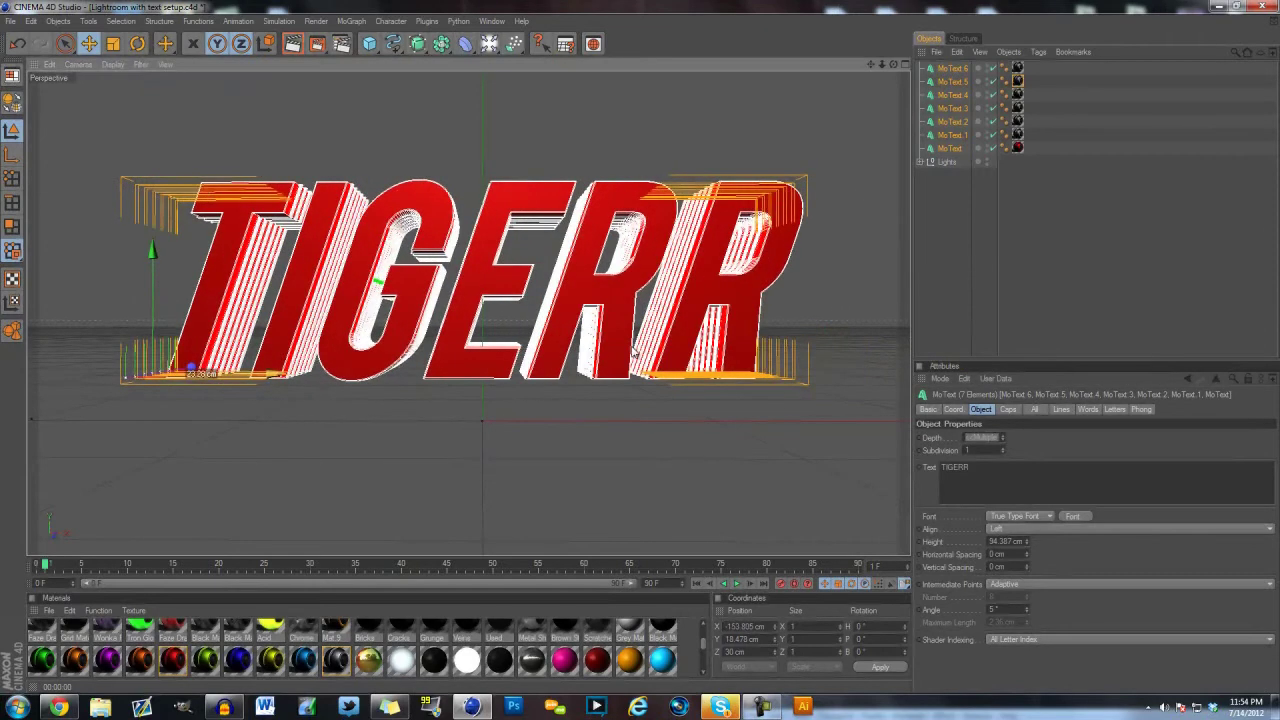
# - Replace the existing render settings with the saved THRUASI preset, deleting the old ones
pyautogui.click(316, 20)
pyautogui.click(340, 154)
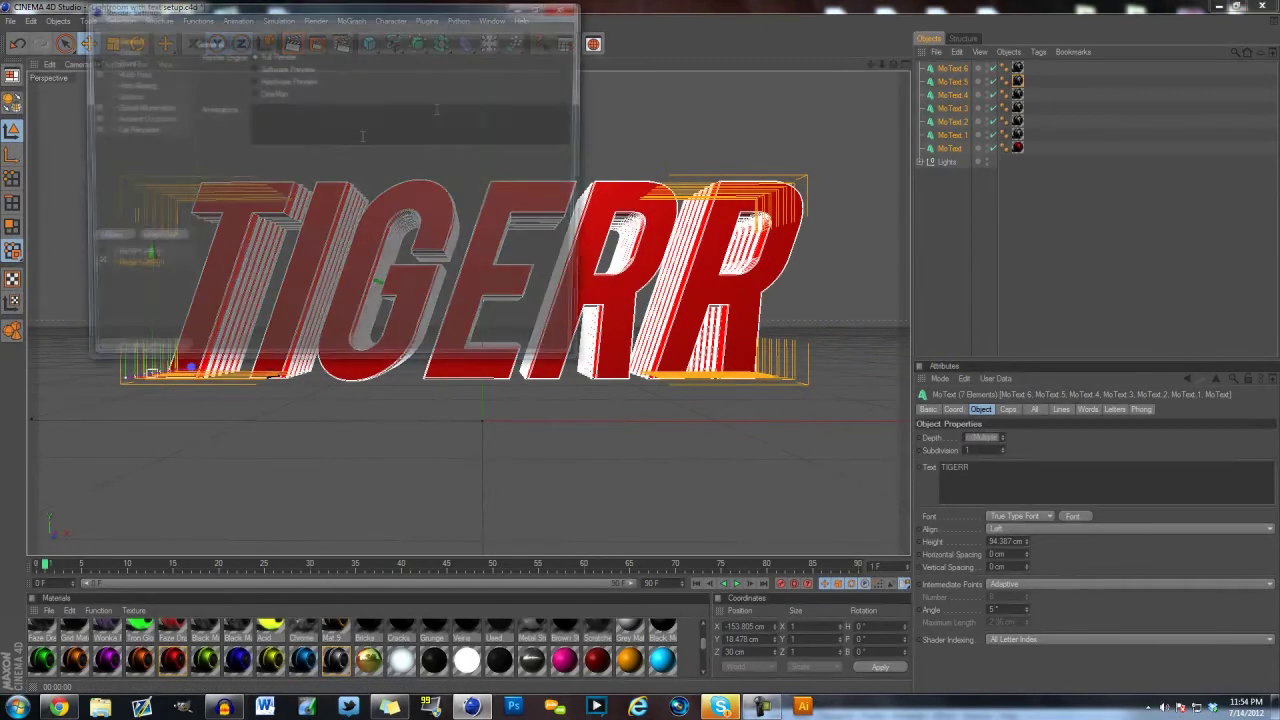
pyautogui.click(122, 63)
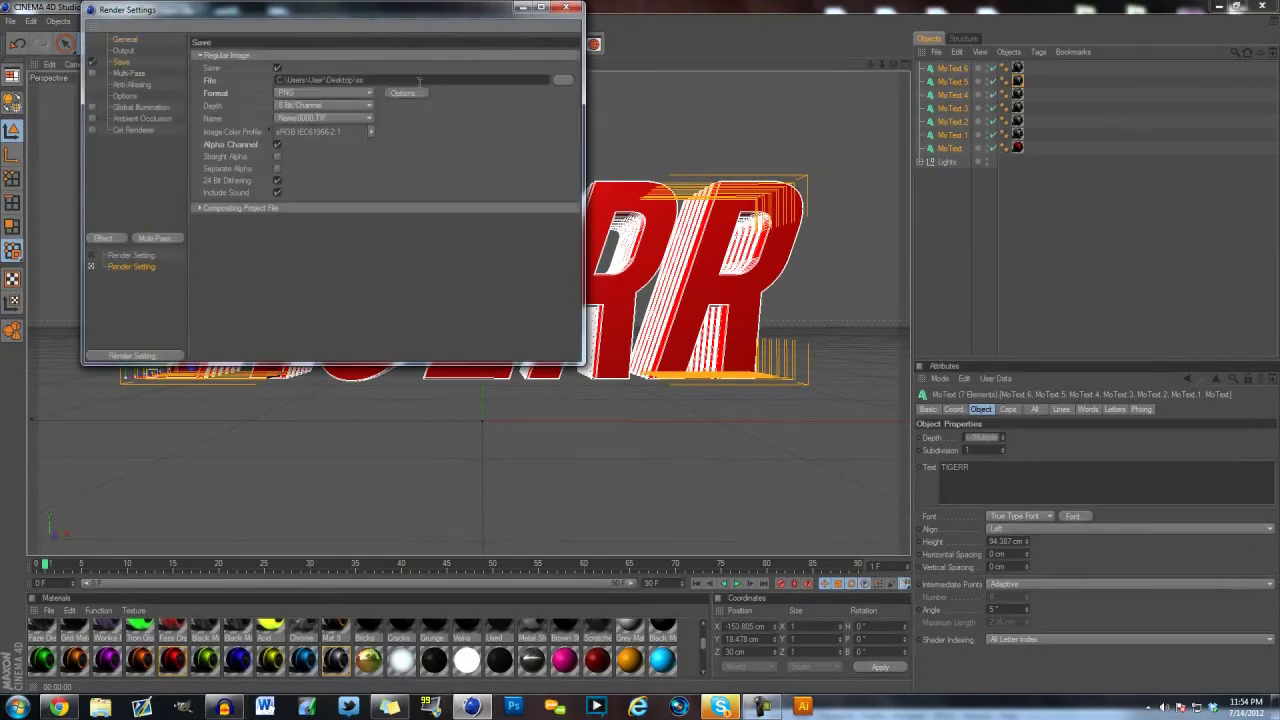
pyautogui.press('Delete')
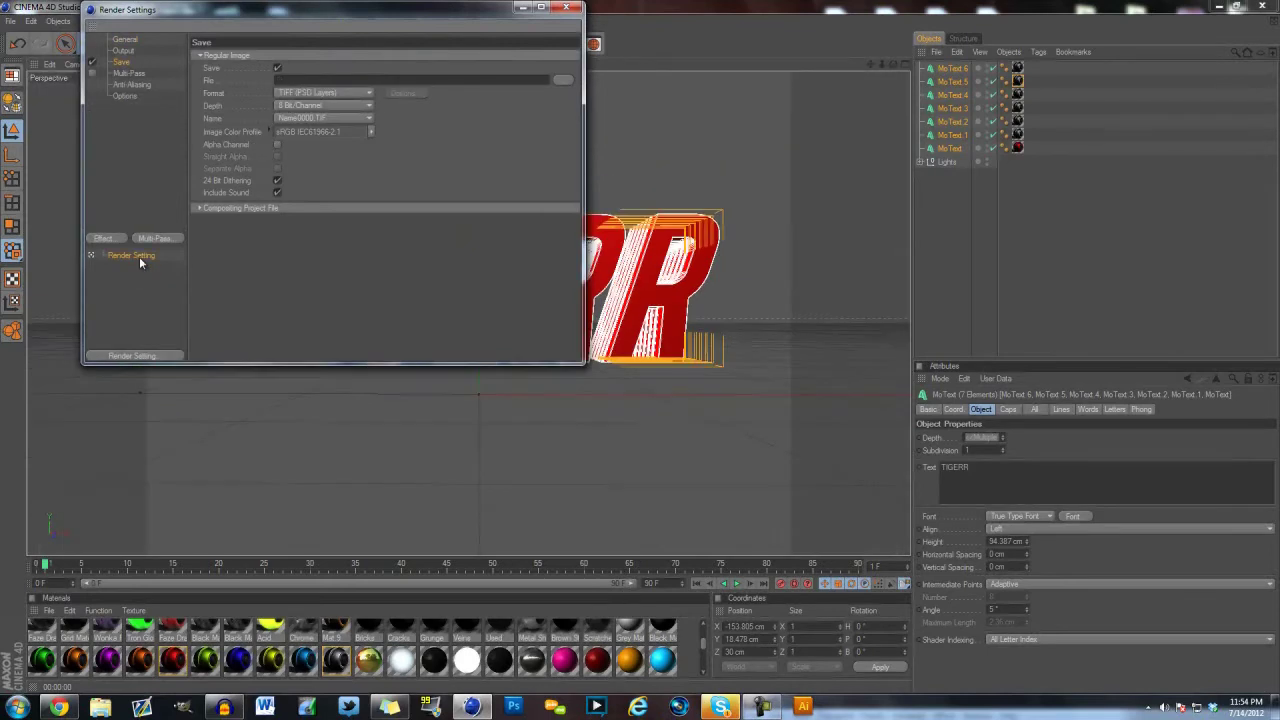
pyautogui.click(143, 355)
pyautogui.moveTo(222, 497)
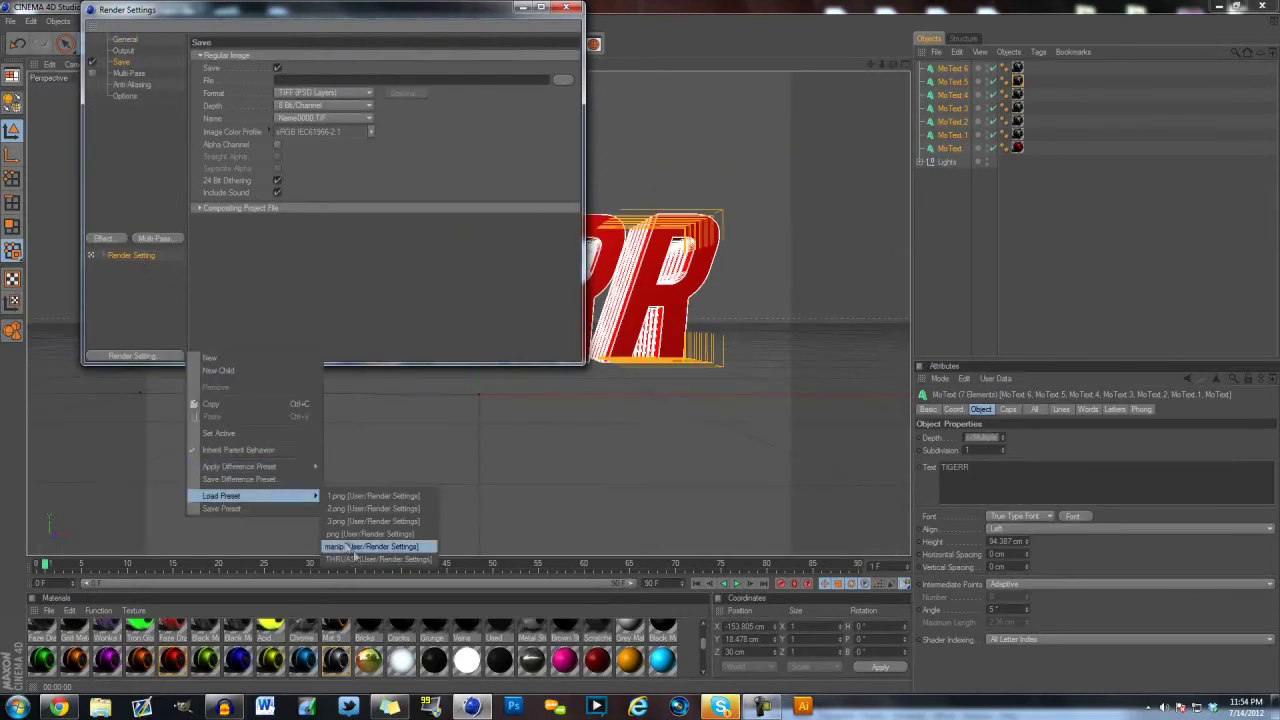
pyautogui.click(380, 550)
pyautogui.press('Delete')
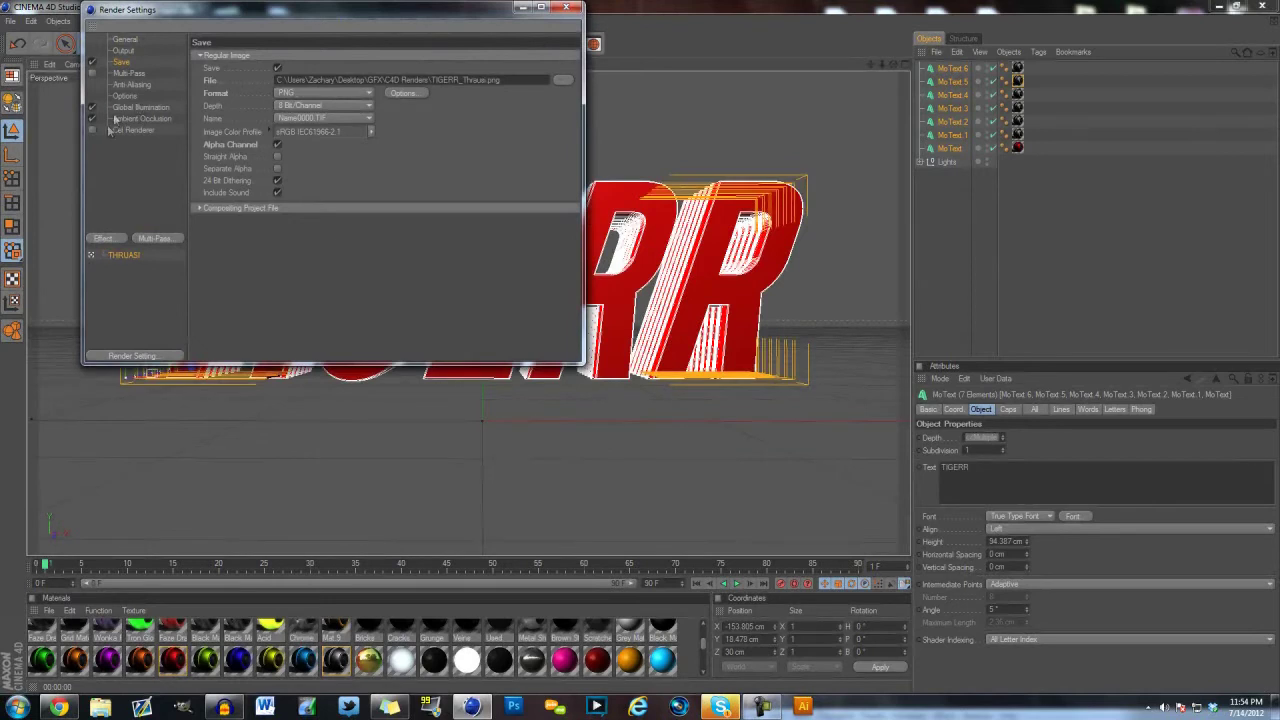
# - Set the render's output file name to TEST and render the text to the Picture Viewer
pyautogui.moveTo(502, 79); pyautogui.dragTo(441, 99)
pyautogui.press('BackSpace')
pyautogui.click(566, 7)
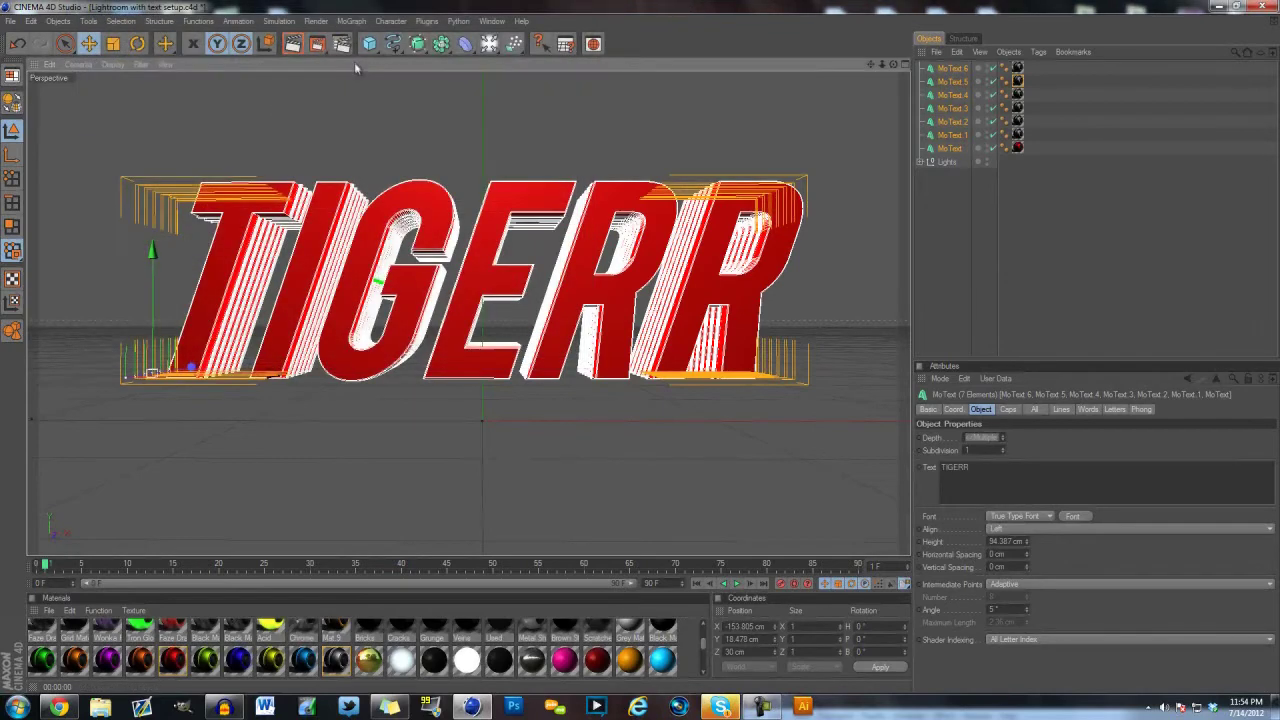
pyautogui.click(316, 43)
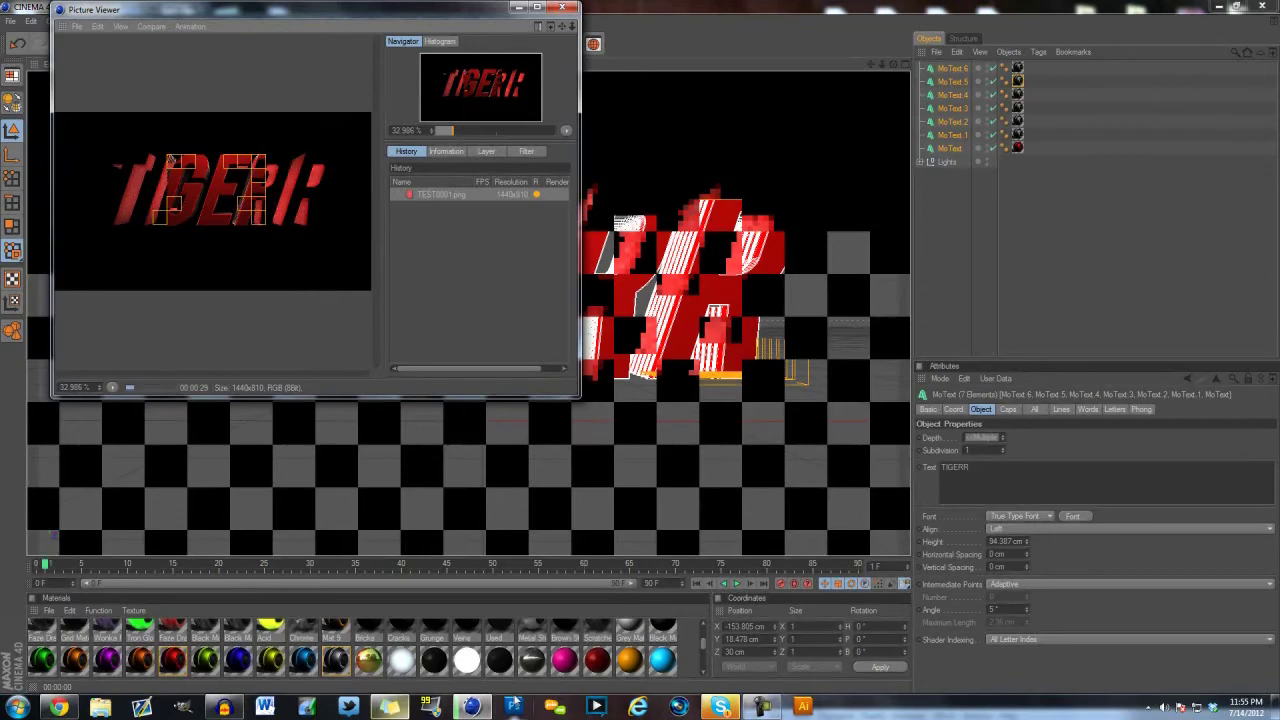
# - Open the C4D Renders folder inside GFX in Windows Explorer and look through the saved render images
pyautogui.click(103, 707)
pyautogui.click(318, 172)
pyautogui.click(320, 185)
pyautogui.click(640, 403)
pyautogui.scroll(-3, 676, 347)
pyautogui.doubleClick(676, 347)
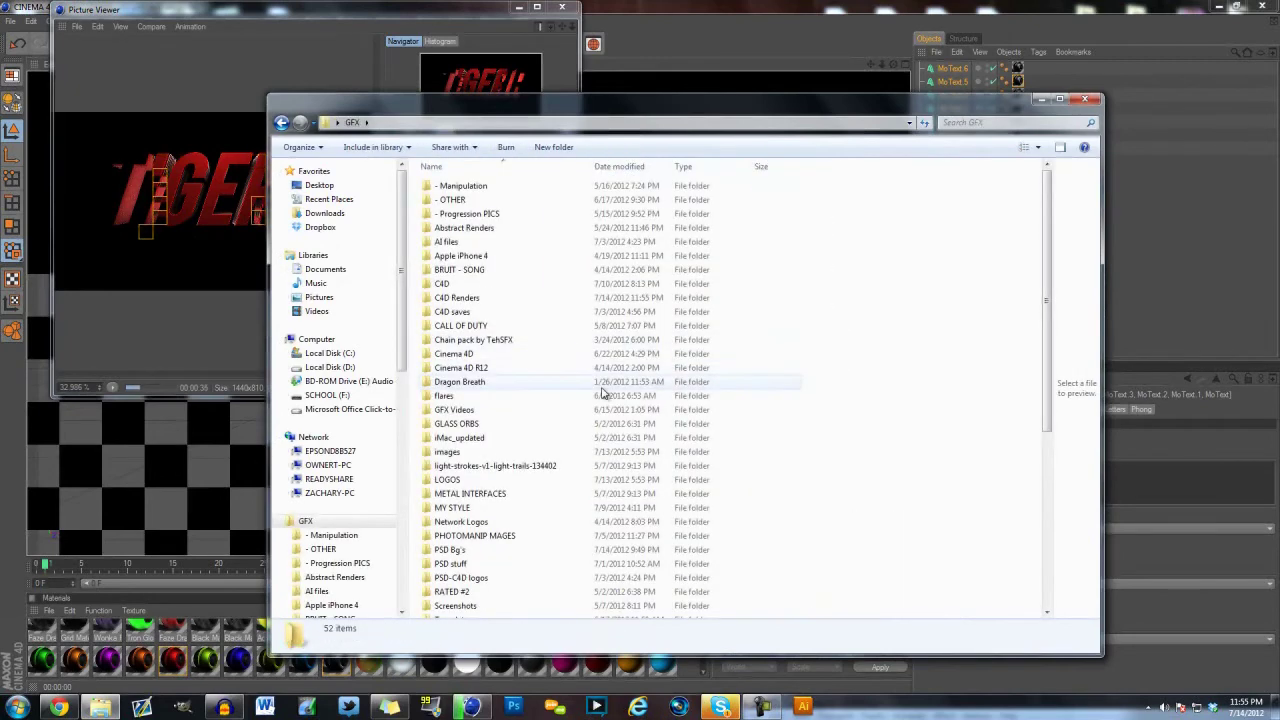
pyautogui.click(470, 382)
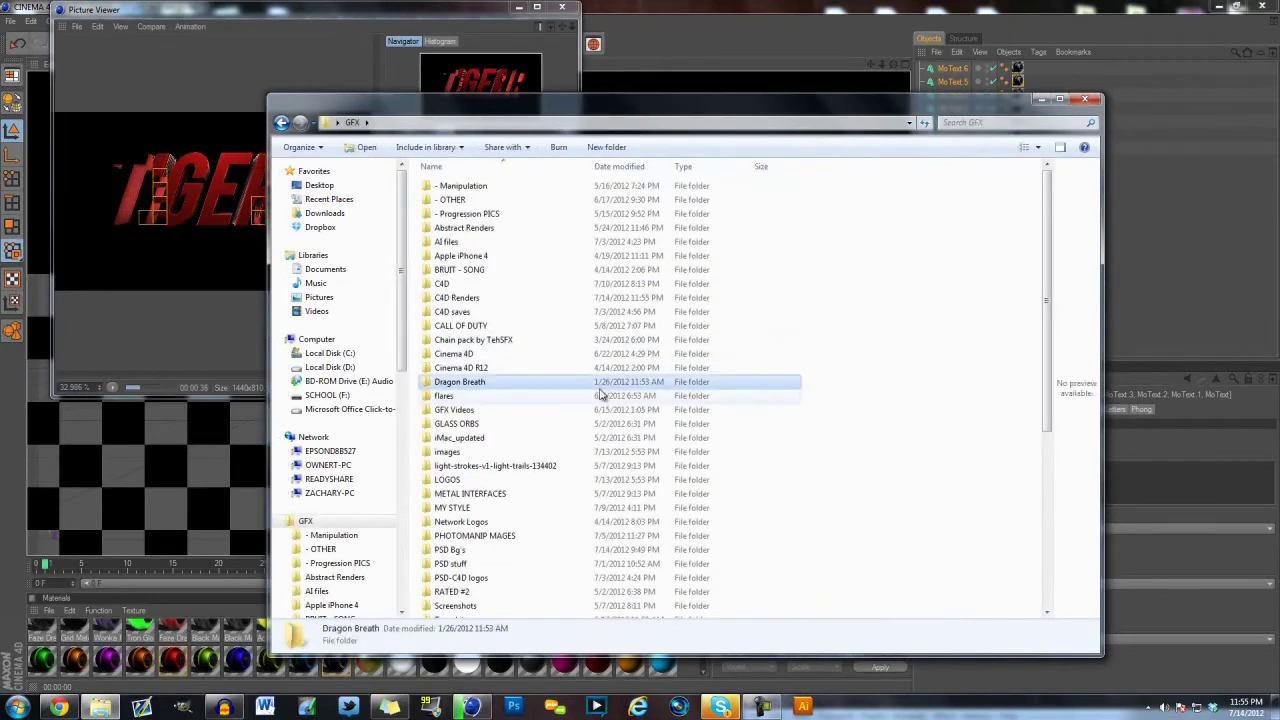
pyautogui.doubleClick(470, 298)
pyautogui.click(686, 412)
pyautogui.scroll(-2, 812, 352)
pyautogui.scroll(-3, 812, 352)
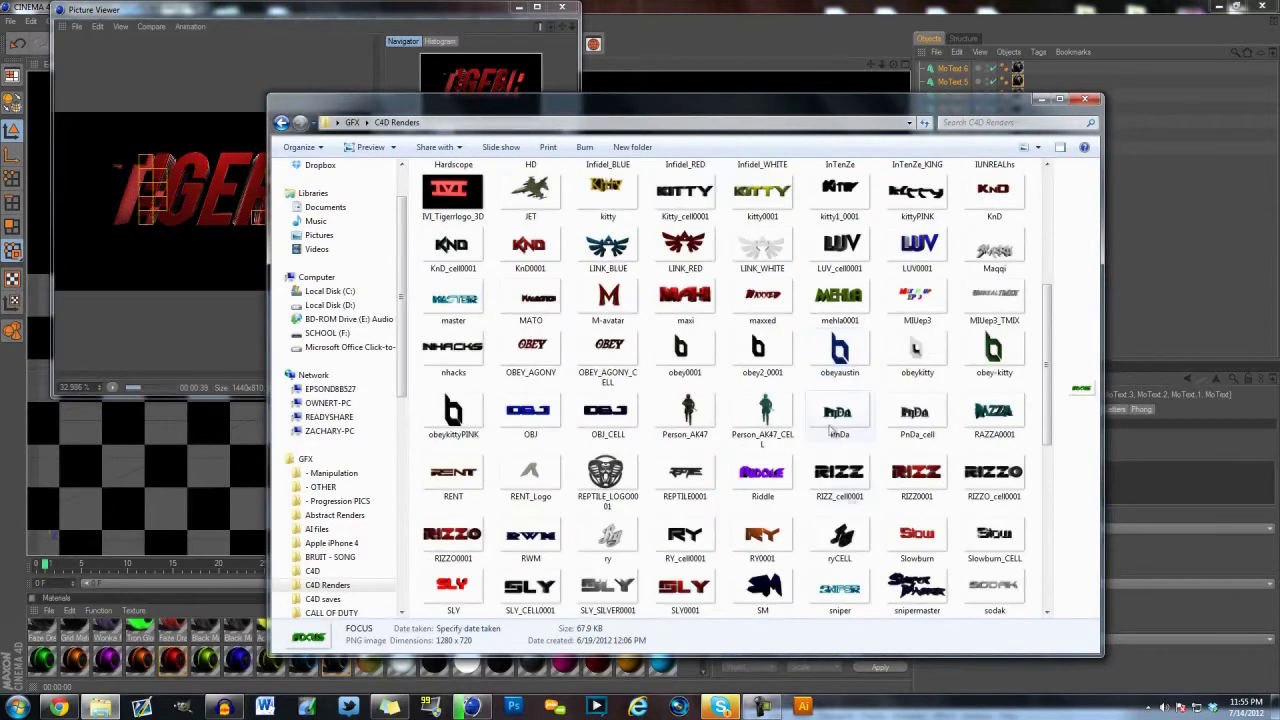
pyautogui.scroll(-3, 855, 530)
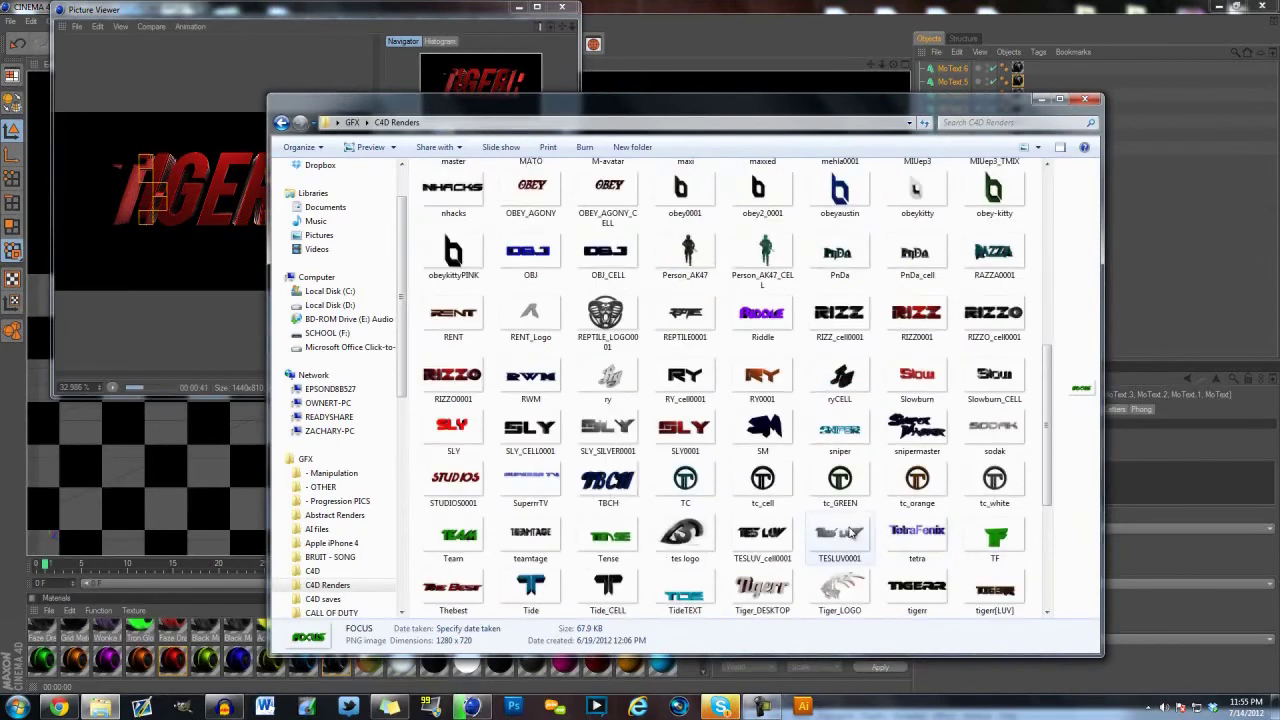
pyautogui.scroll(-3, 848, 533)
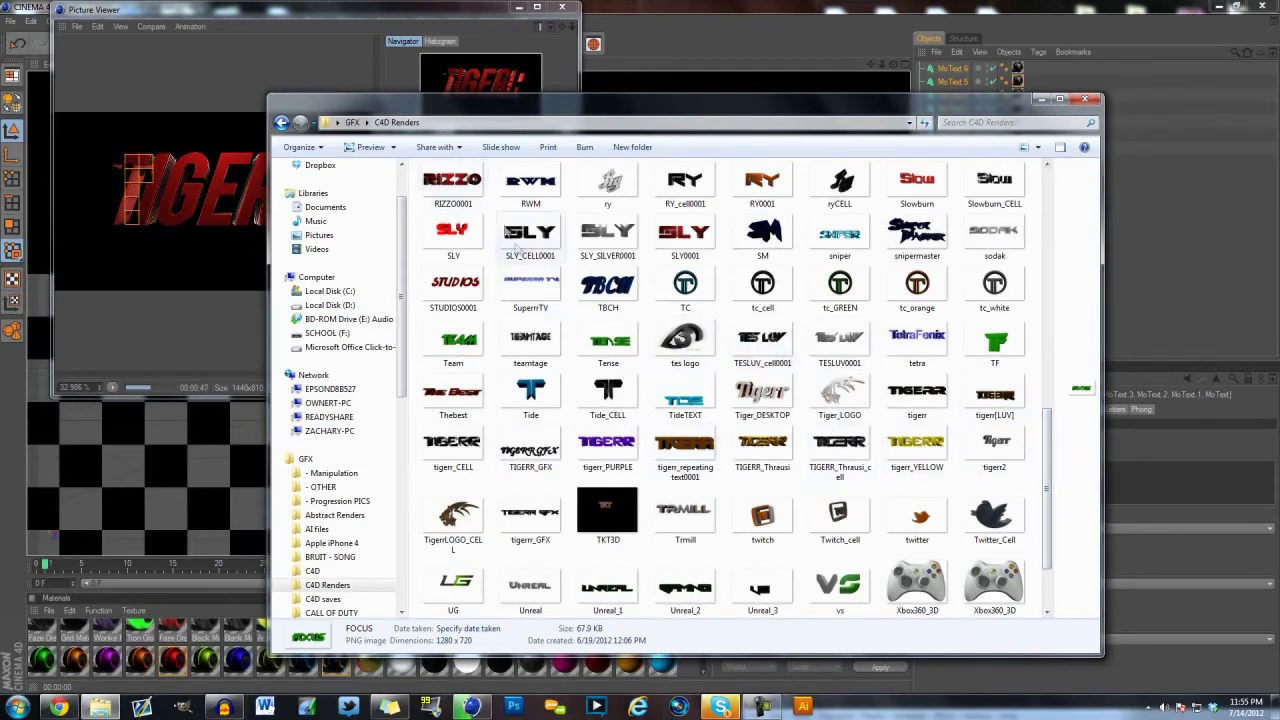
# - Launch Adobe Photoshop CS5 and bring up the Skype window
pyautogui.click(515, 707)
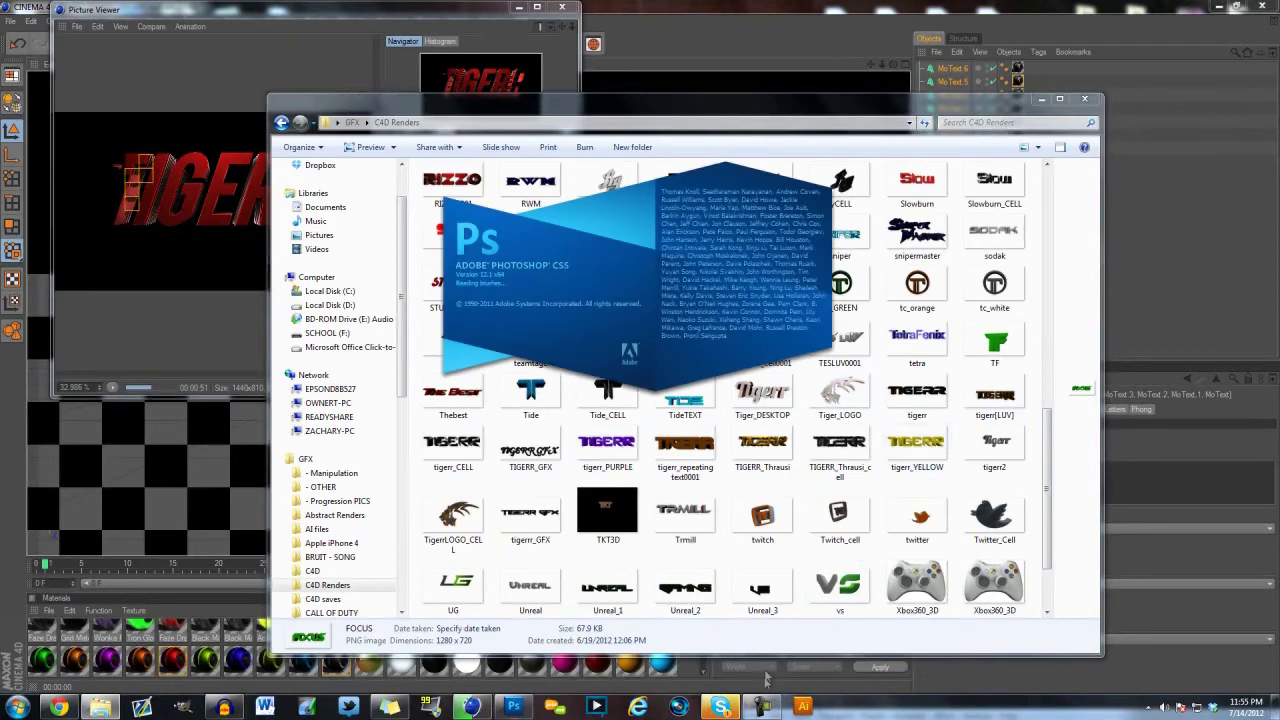
pyautogui.click(722, 707)
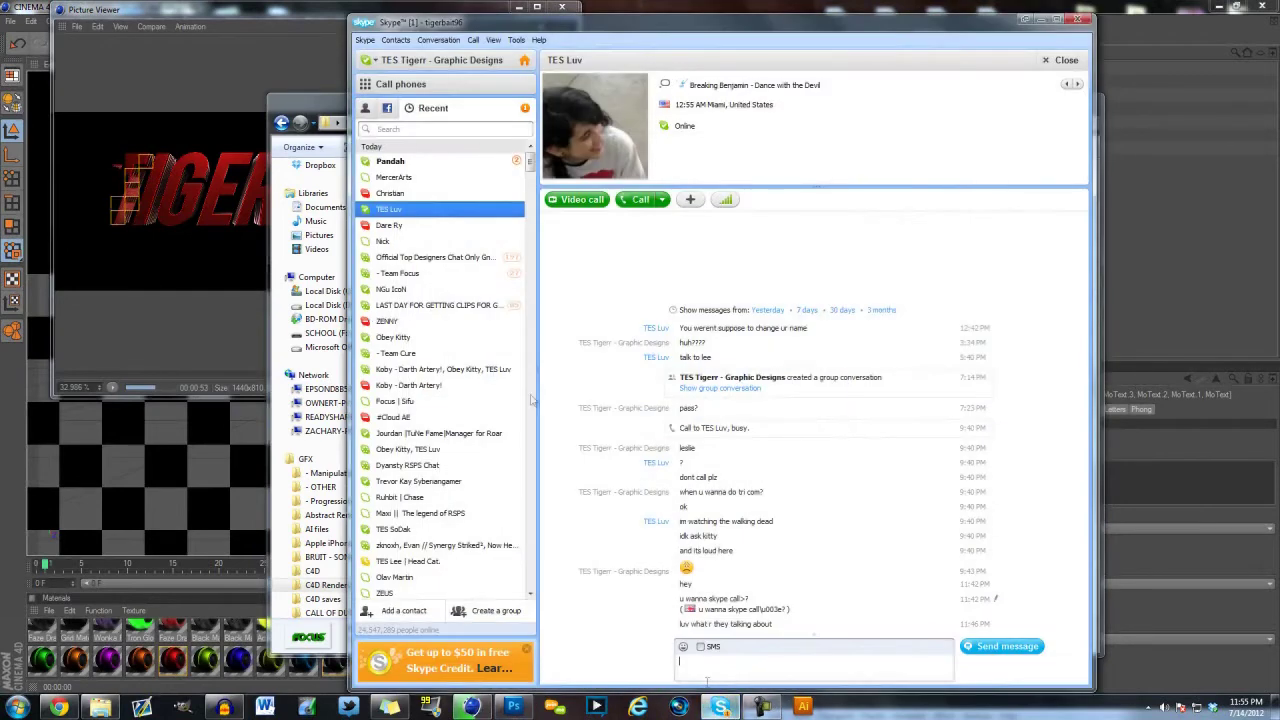
# - View the unread Skype conversation, return to the C4D Renders folder window, and minimize Skype
pyautogui.click(390, 161)
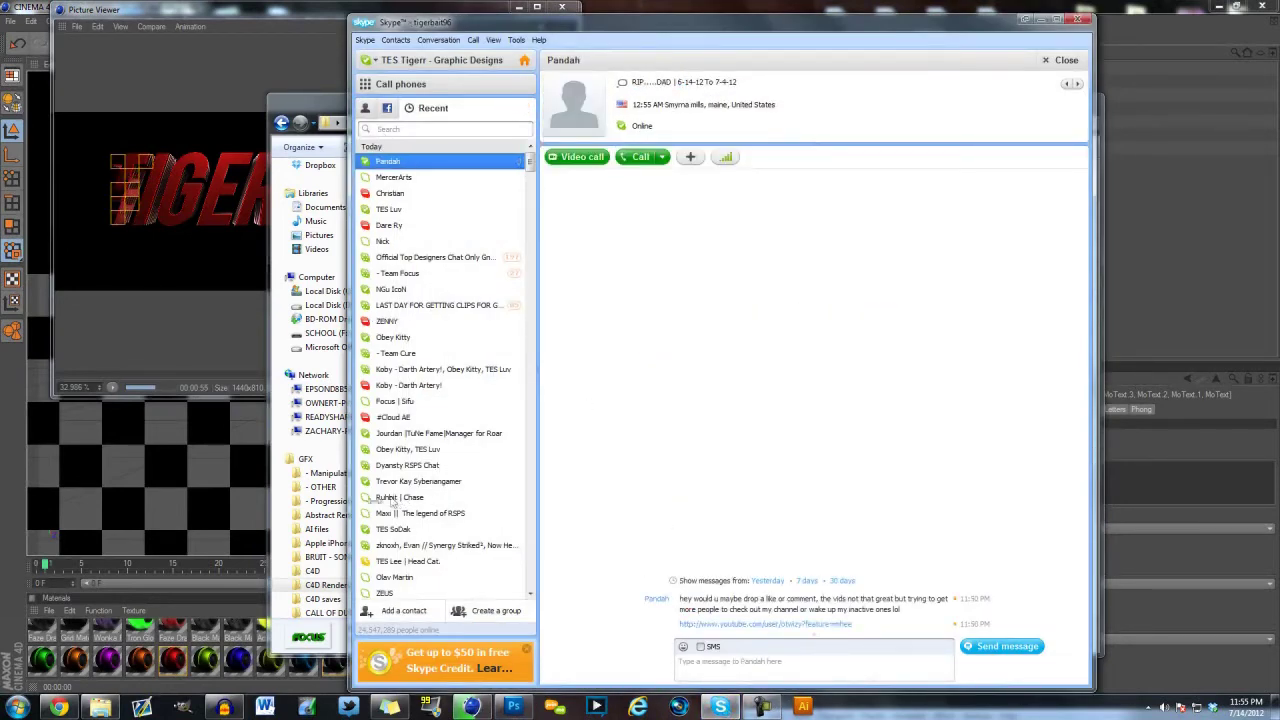
pyautogui.click(334, 586)
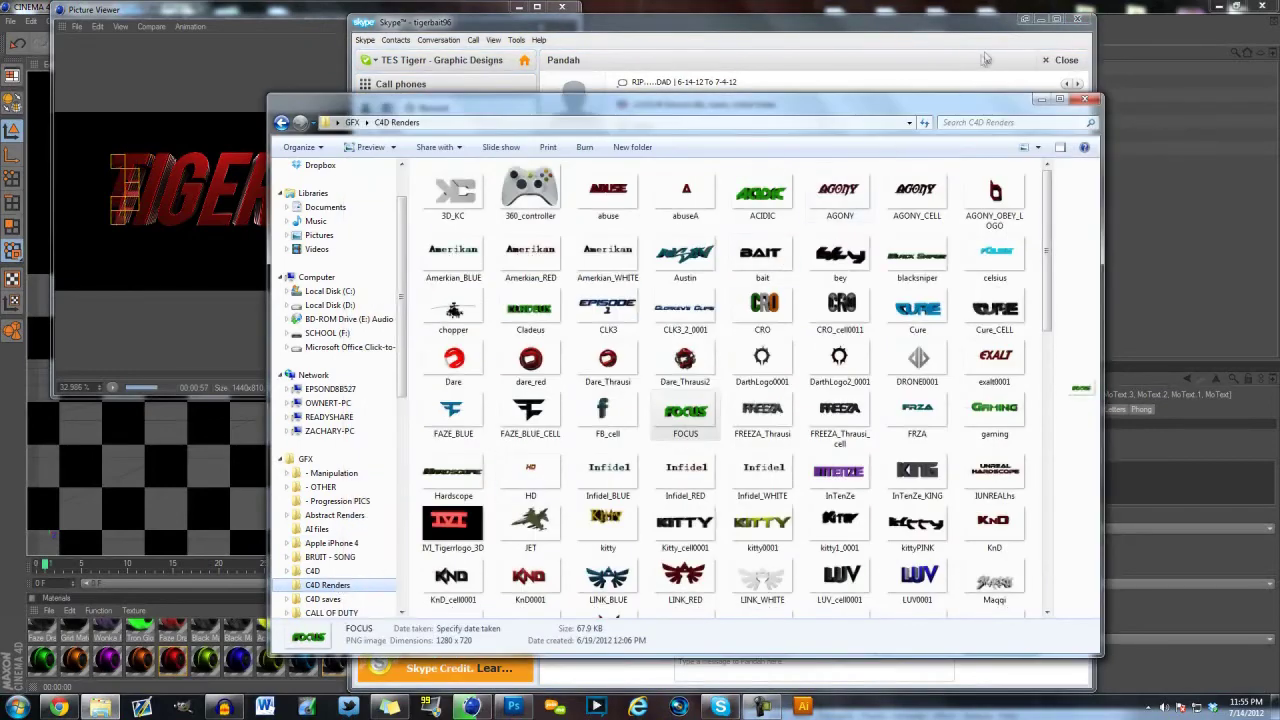
pyautogui.click(1024, 22)
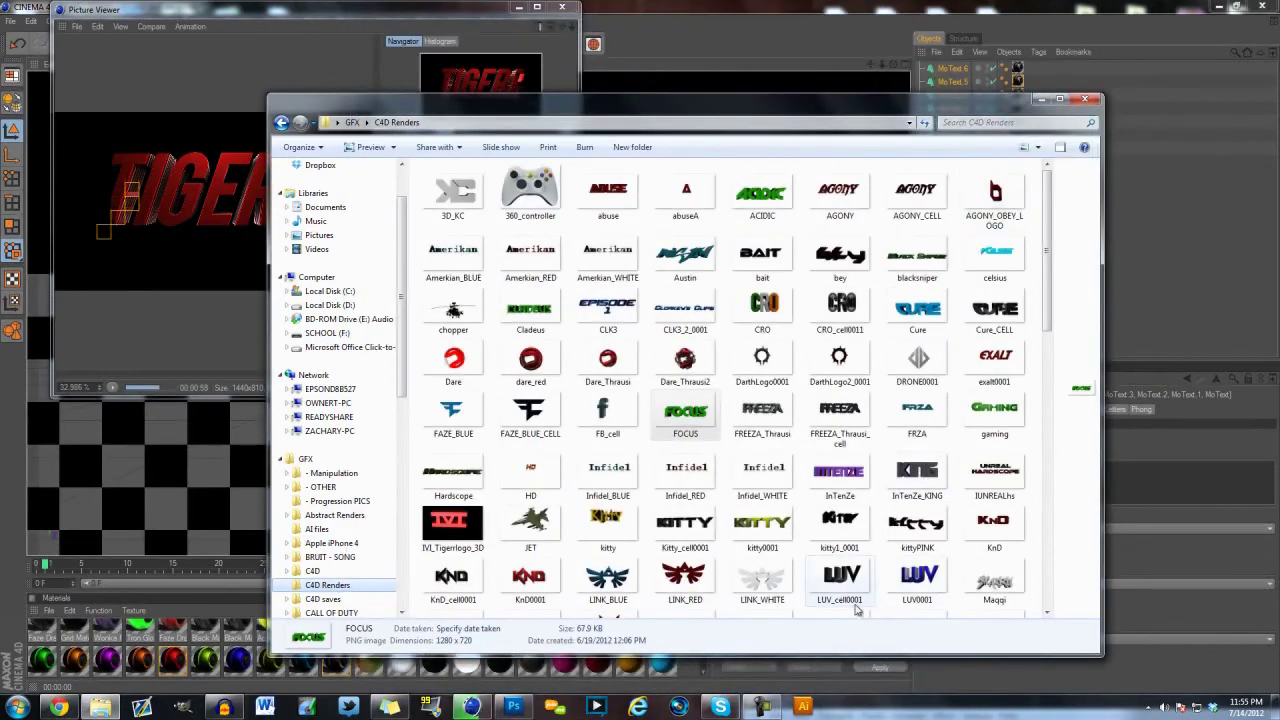
# - Find the TEST0001 render in the C4D Renders folder and try to bring it from Explorer into the empty Photoshop workspace
pyautogui.click(917, 522)
pyautogui.scroll(-10, 910, 560)
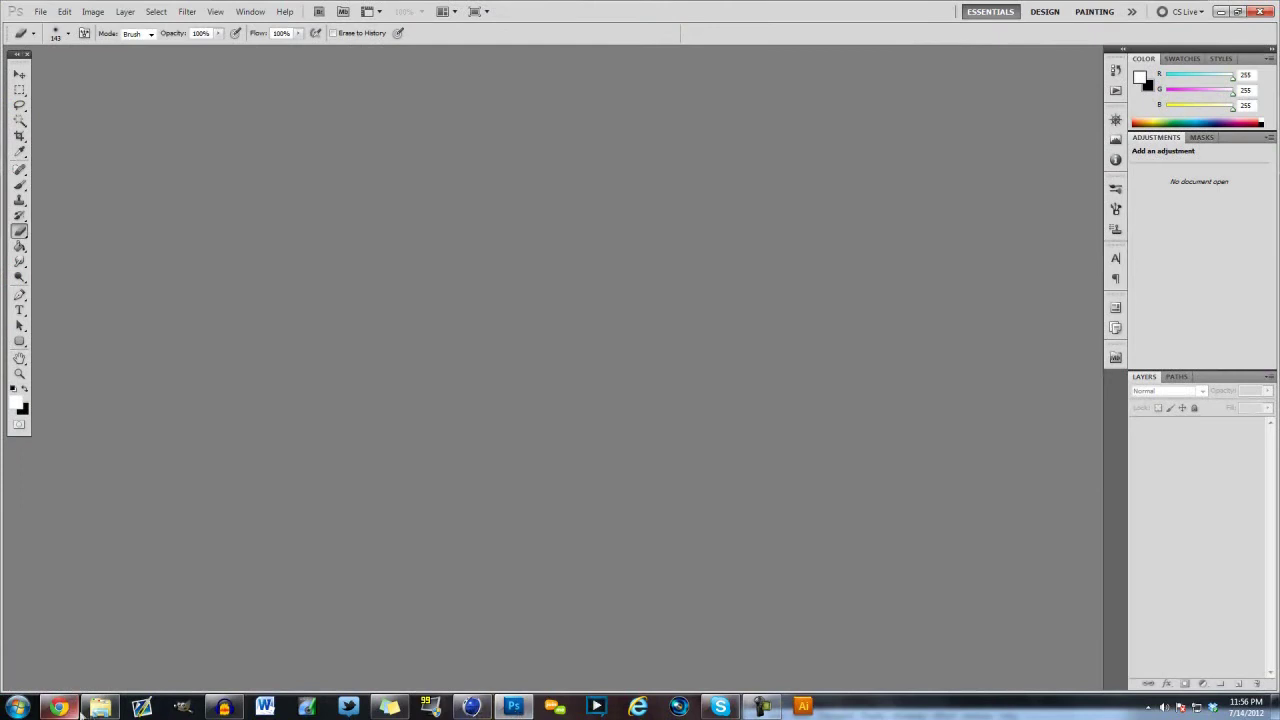
pyautogui.click(100, 707)
pyautogui.moveTo(920, 341); pyautogui.dragTo(130, 66)
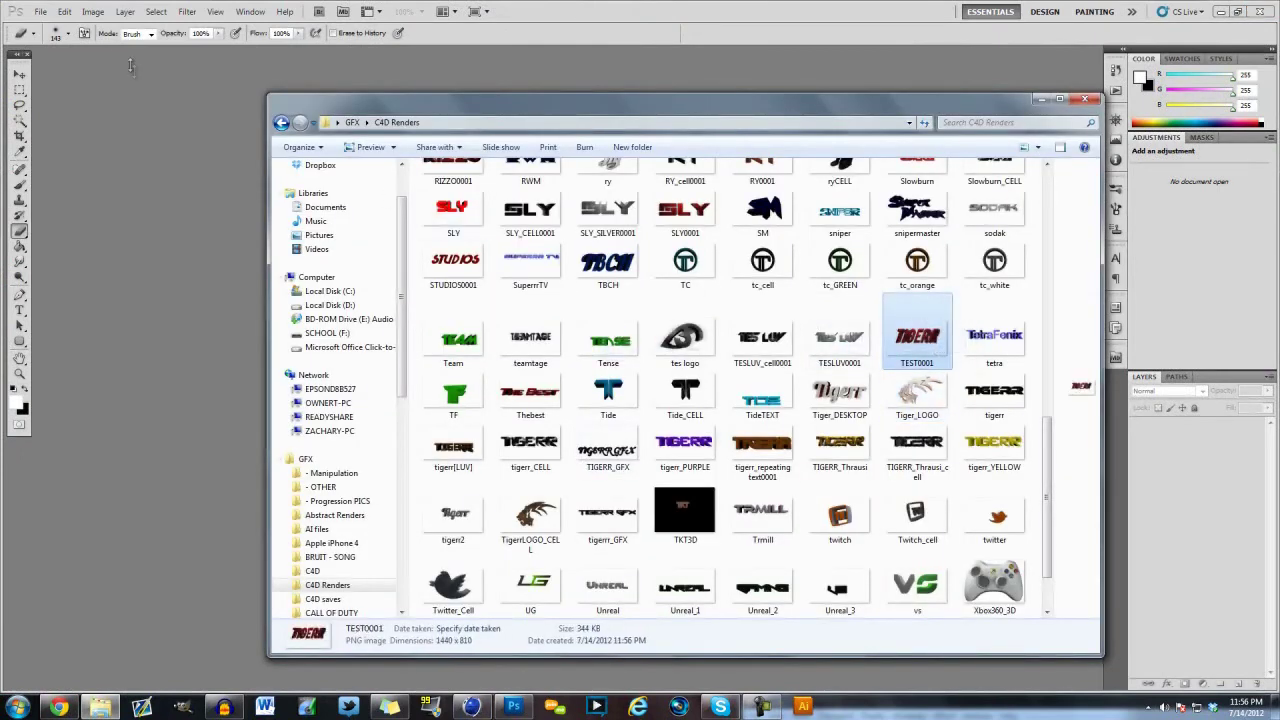
# - Start opening a file in Photoshop and browse from PSD Bg's up to GFX and into the C4D Renders folder
pyautogui.click(38, 11)
pyautogui.click(58, 40)
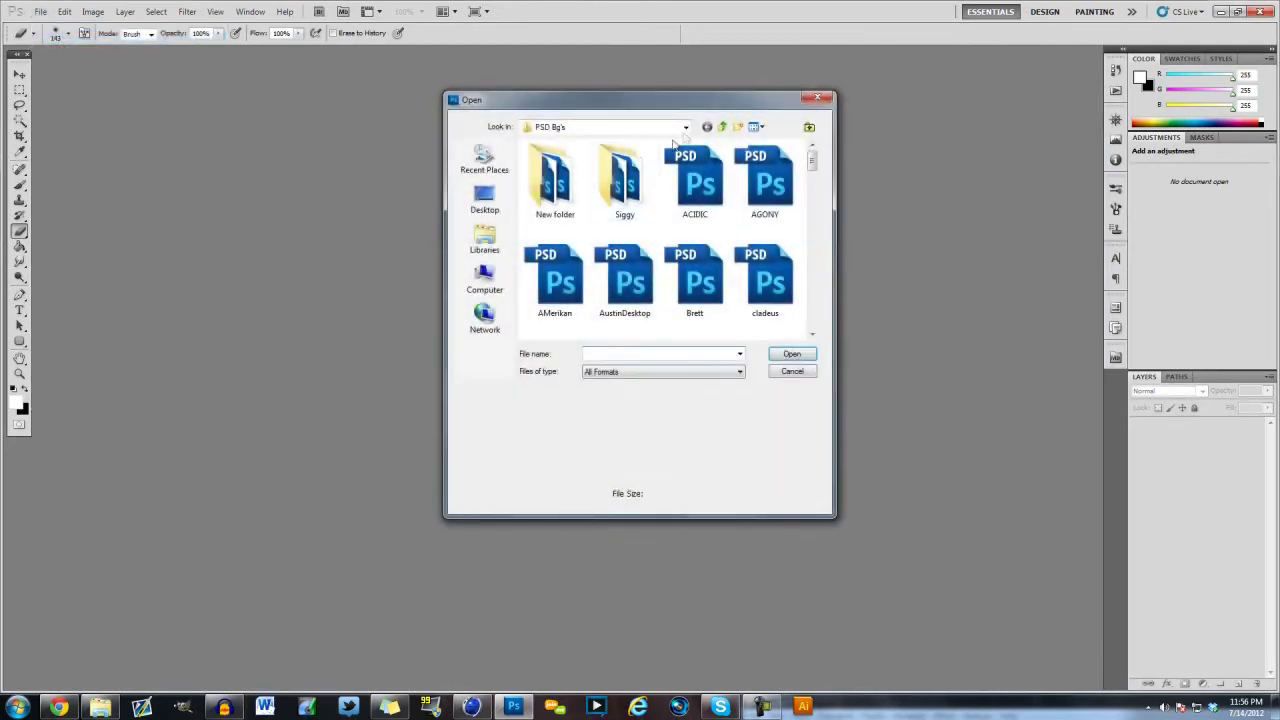
pyautogui.click(722, 126)
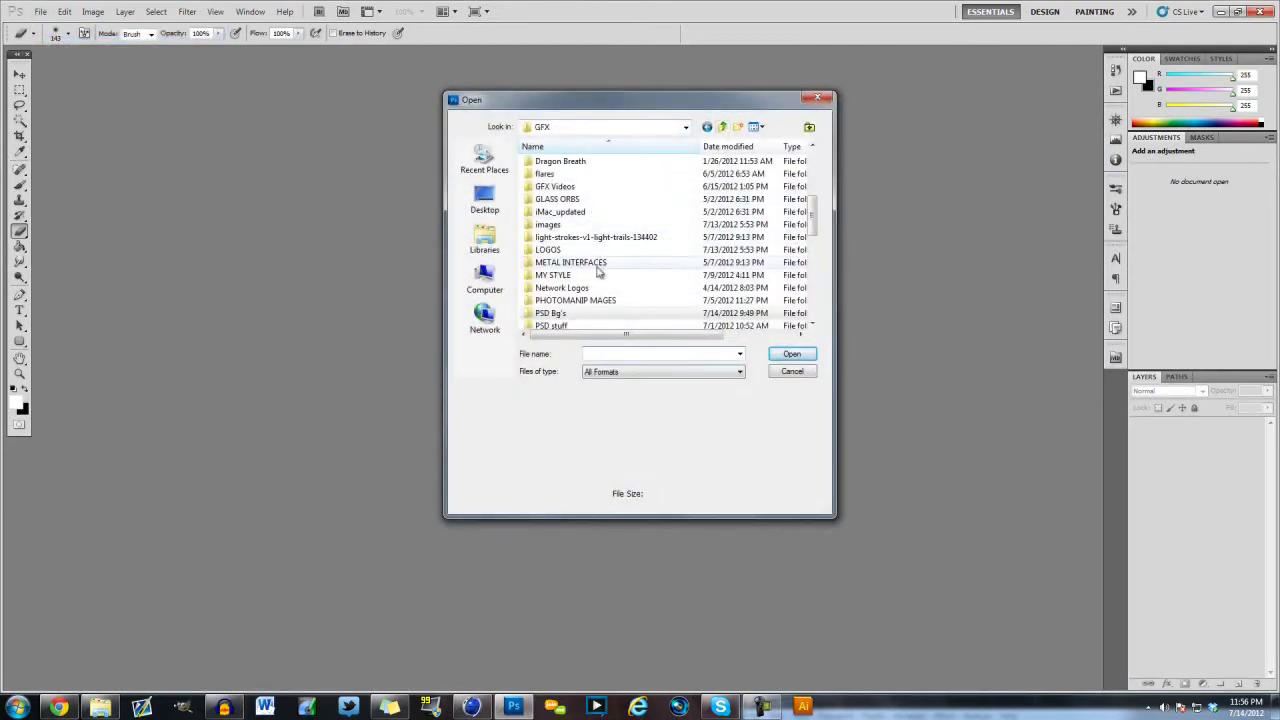
pyautogui.click(593, 265)
pyautogui.scroll(2, 591, 255)
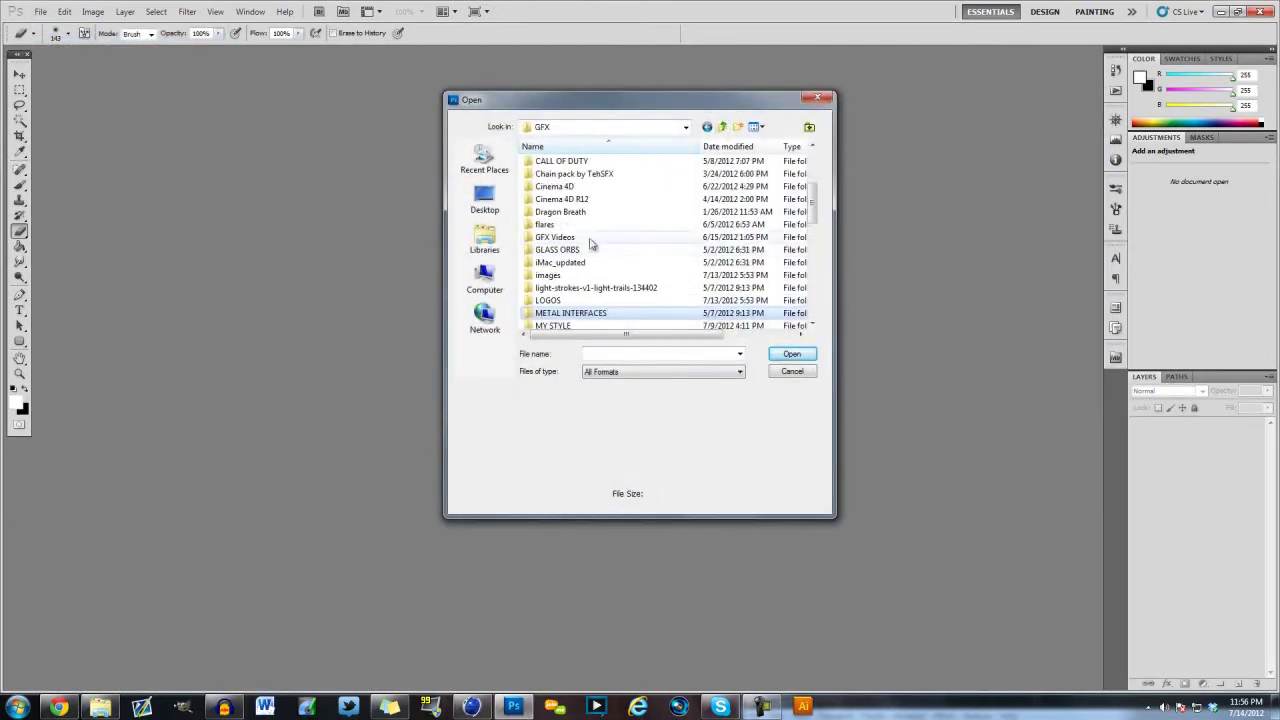
pyautogui.scroll(1, 580, 195)
pyautogui.doubleClick(572, 174)
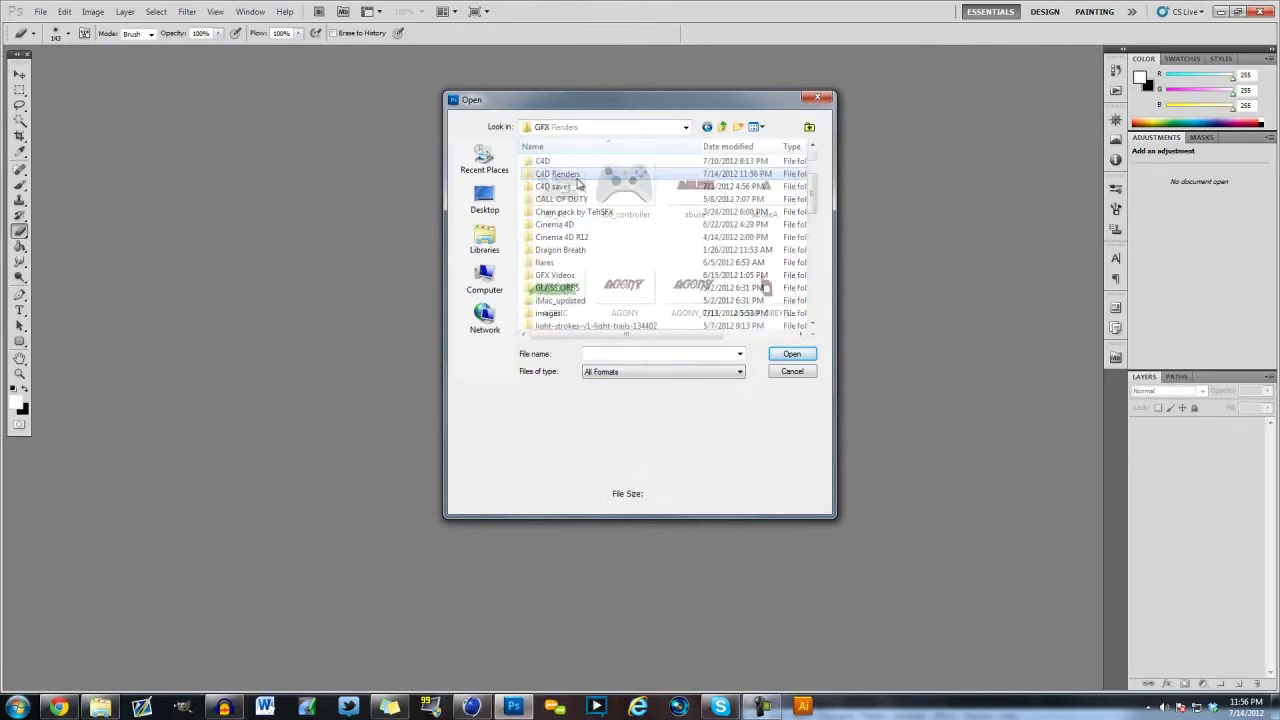
# - Find TEST0001.png by its file name in the C4D Renders folder and open it
pyautogui.click(665, 290)
pyautogui.scroll(-5, 666, 289)
pyautogui.doubleClick(644, 352)
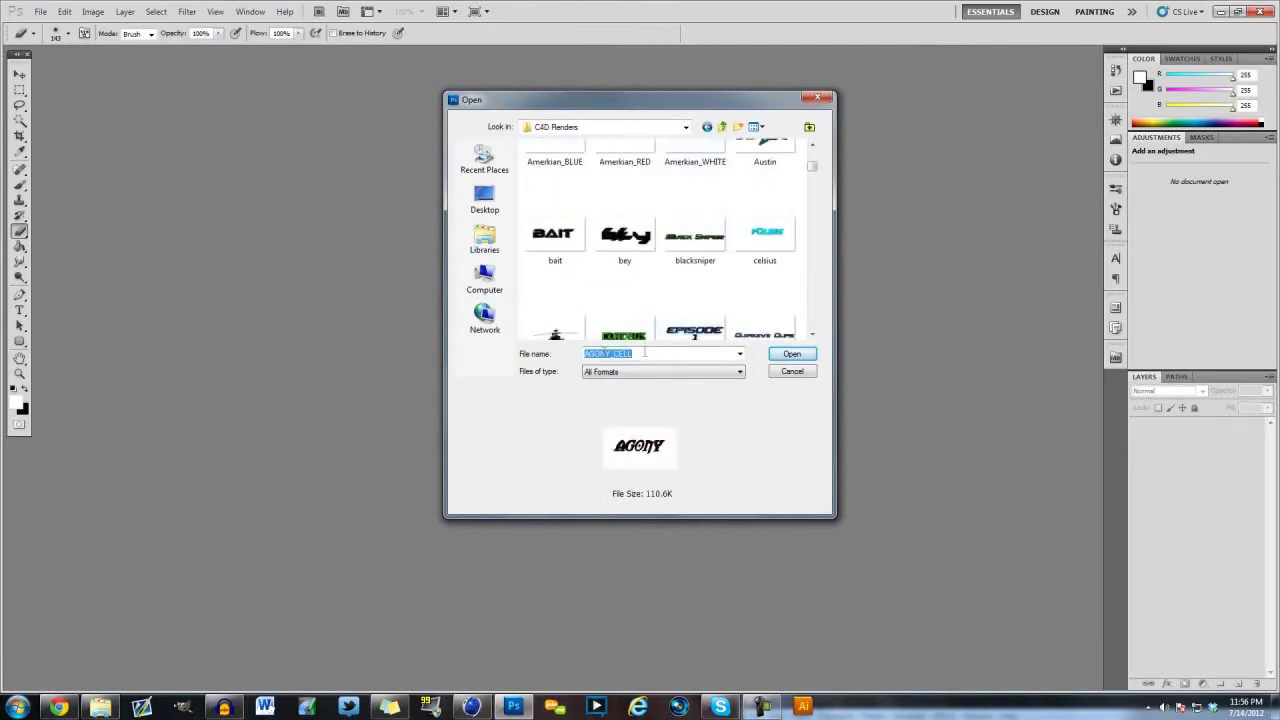
pyautogui.write('tes')
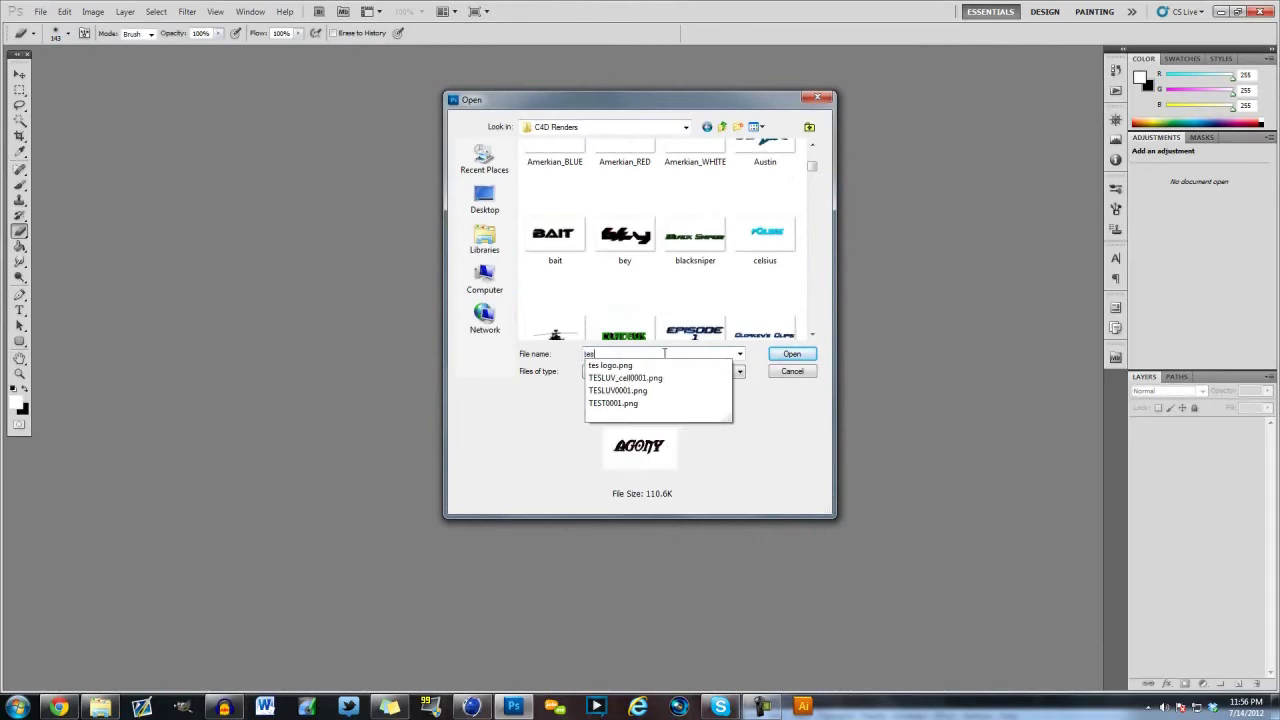
pyautogui.click(663, 403)
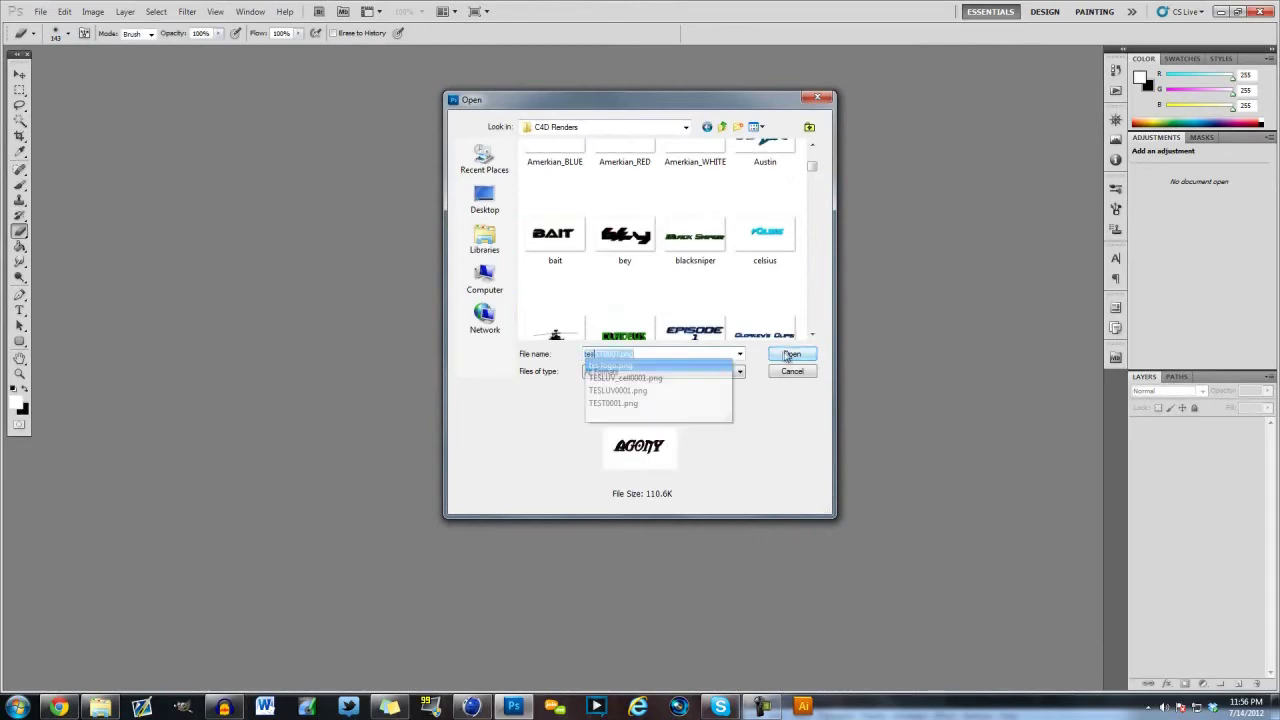
pyautogui.click(788, 358)
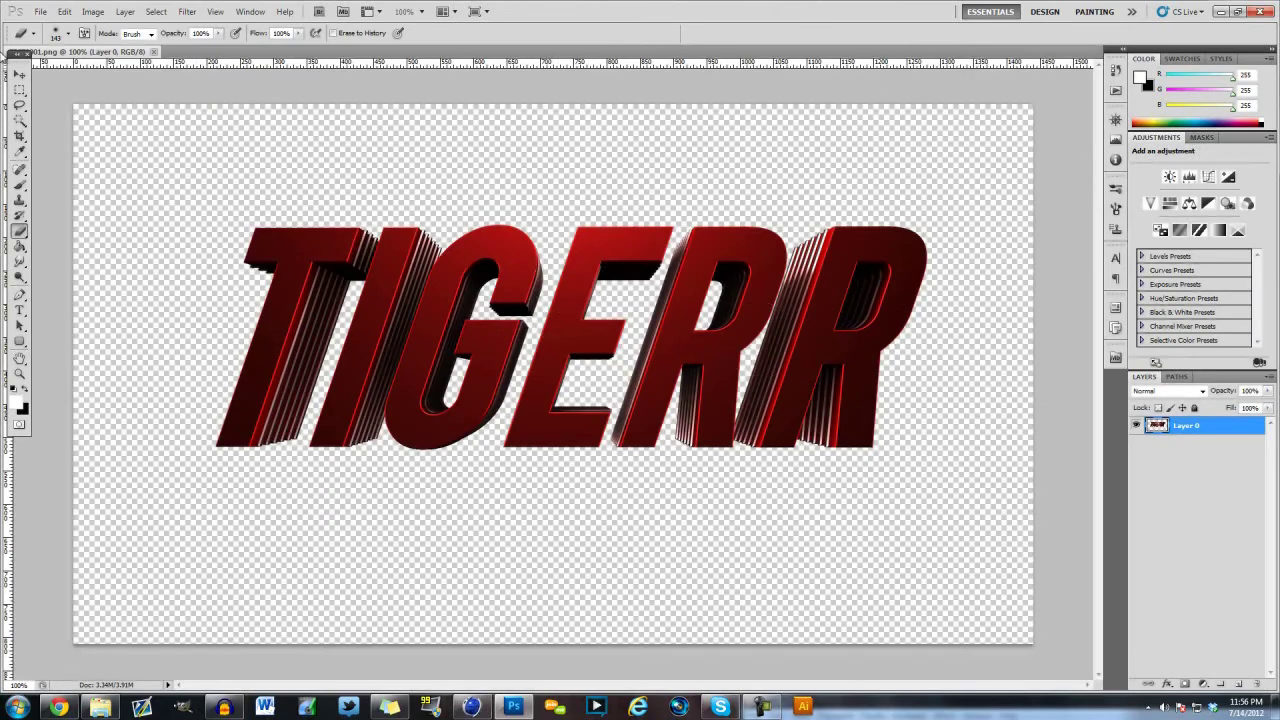
# - Nudge the TIGERR layer slightly left and add a linear black-to-white Gradient Overlay in Overlay blend mode
pyautogui.press('v')
pyautogui.moveTo(414, 141)
pyautogui.mouseDown()
pyautogui.moveTo(387, 142)
pyautogui.moveTo(411, 140)
pyautogui.mouseUp()
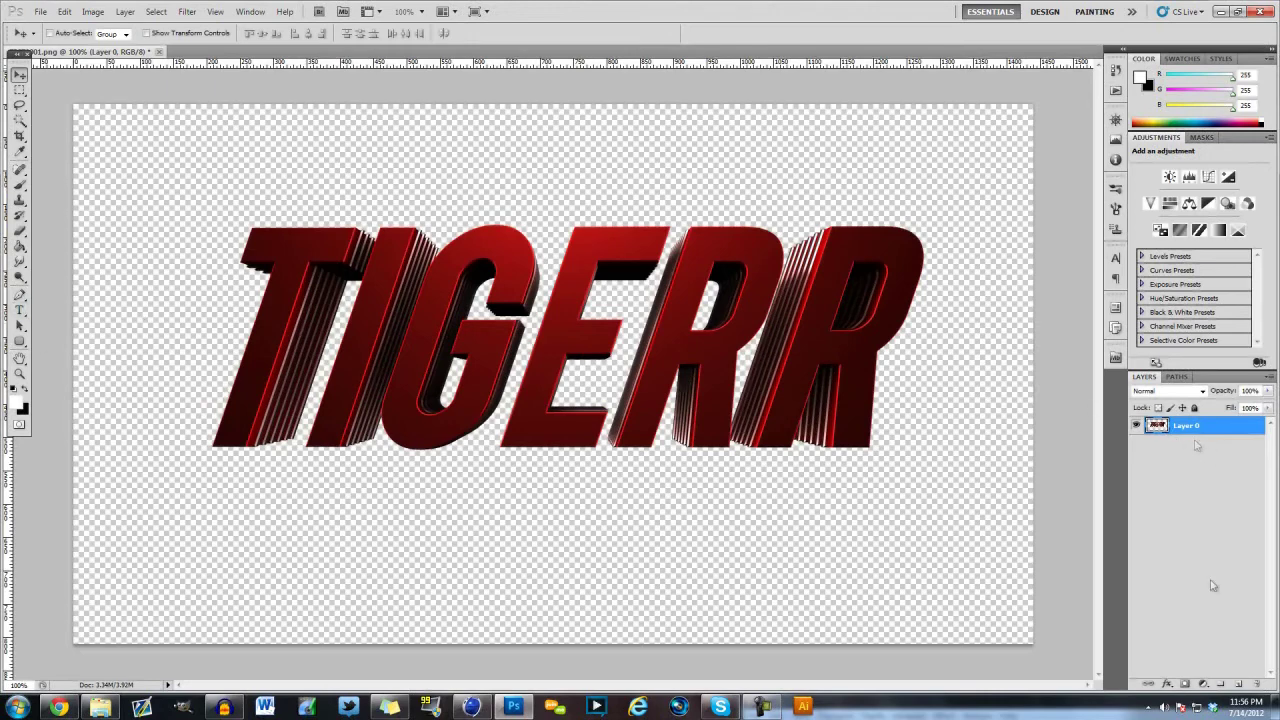
pyautogui.click(1166, 685)
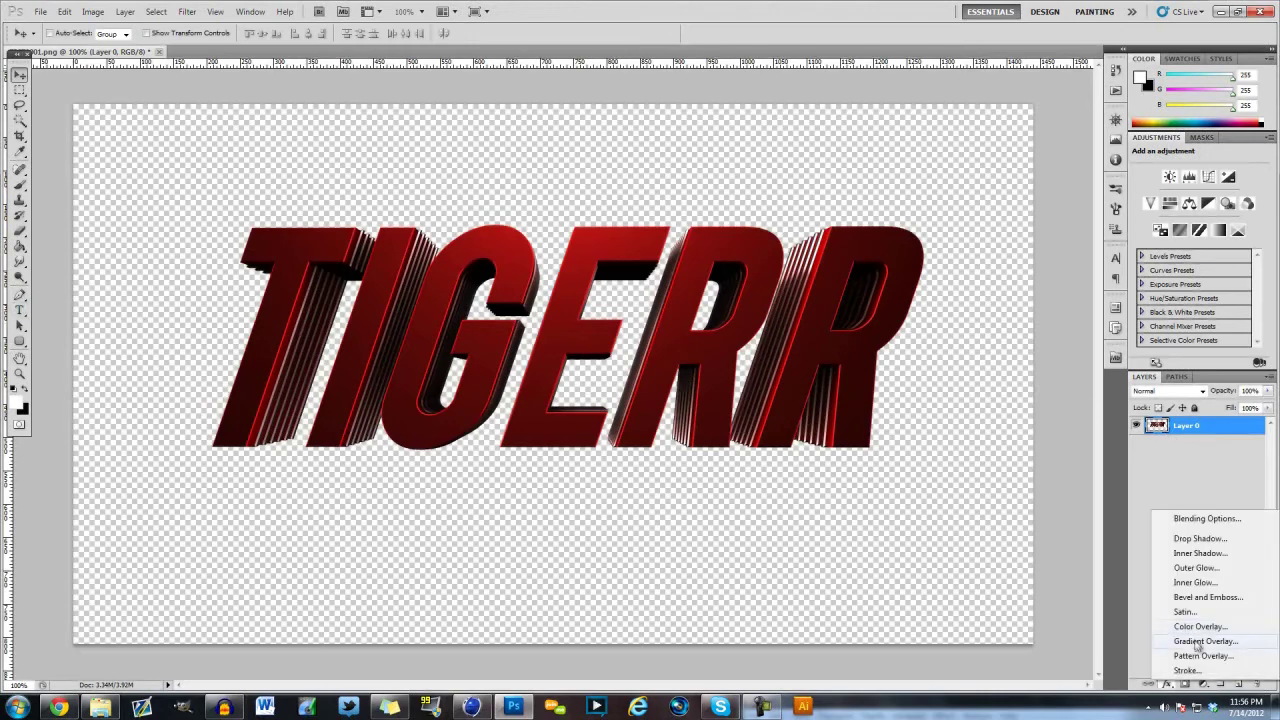
pyautogui.click(1197, 642)
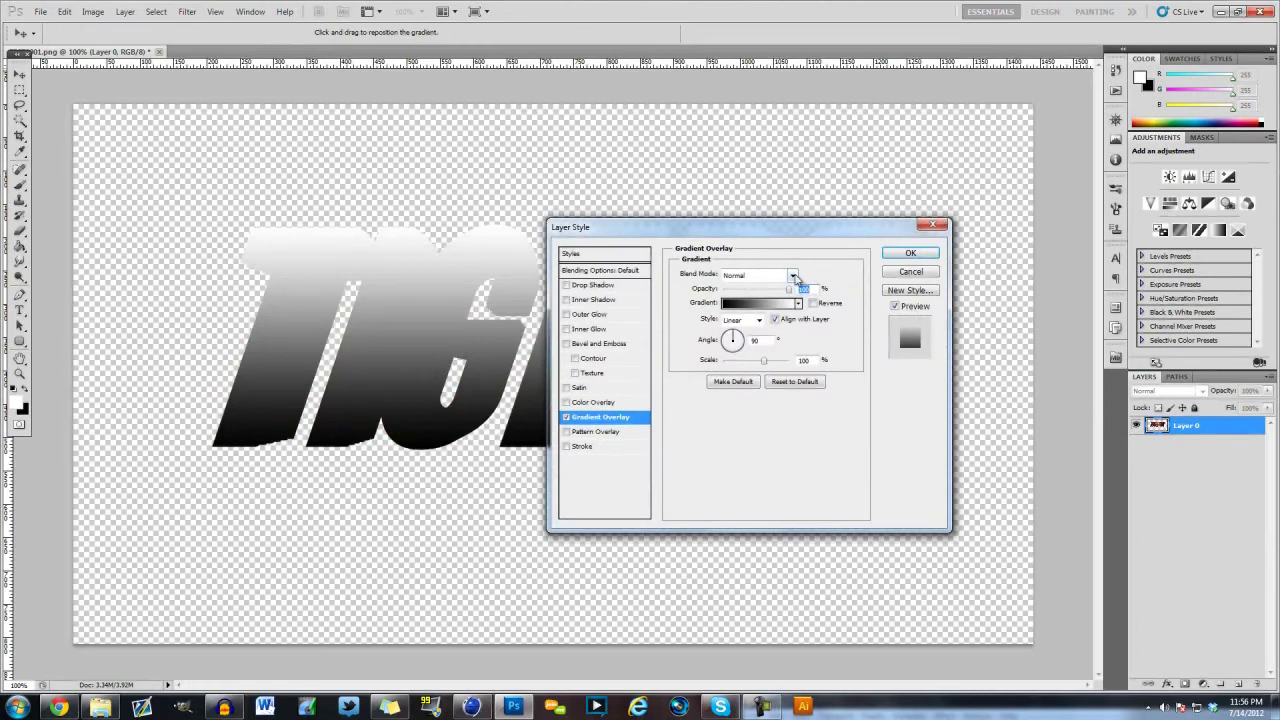
pyautogui.click(792, 275)
pyautogui.click(755, 450)
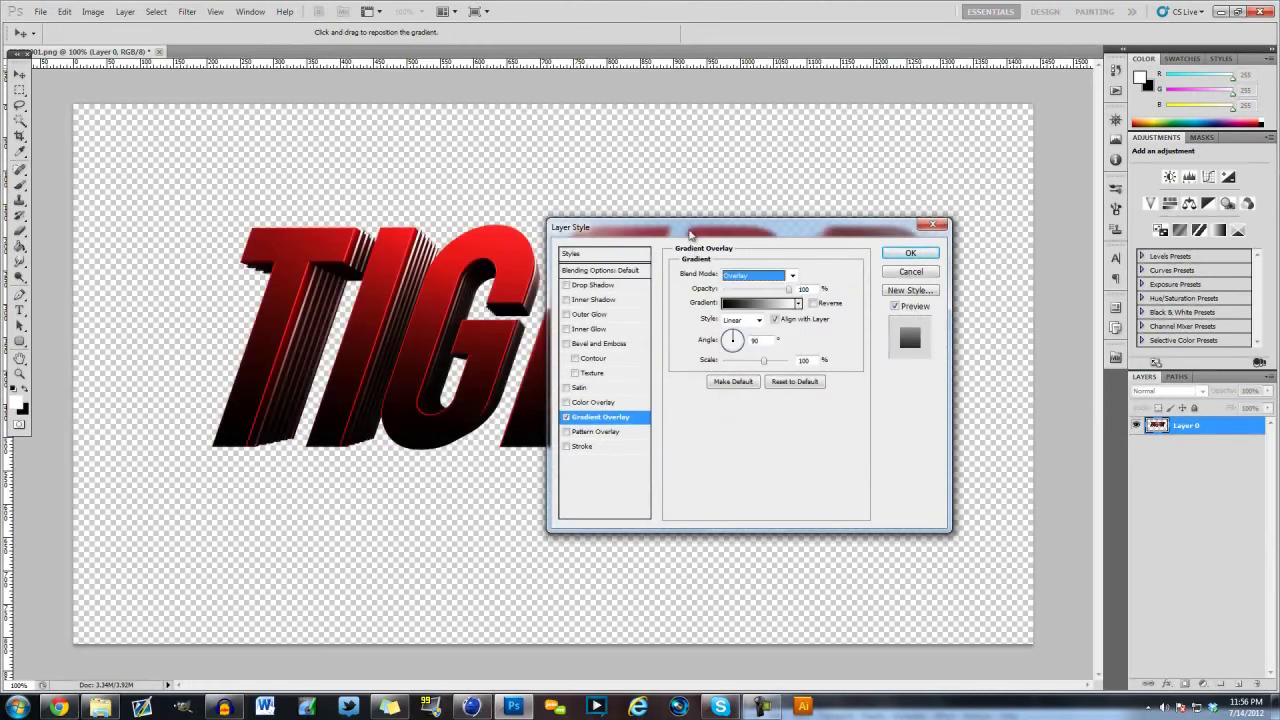
pyautogui.moveTo(698, 232); pyautogui.dragTo(1100, 218)
pyautogui.moveTo(688, 402)
pyautogui.mouseDown()
pyautogui.moveTo(694, 360)
pyautogui.moveTo(682, 394)
pyautogui.mouseUp()
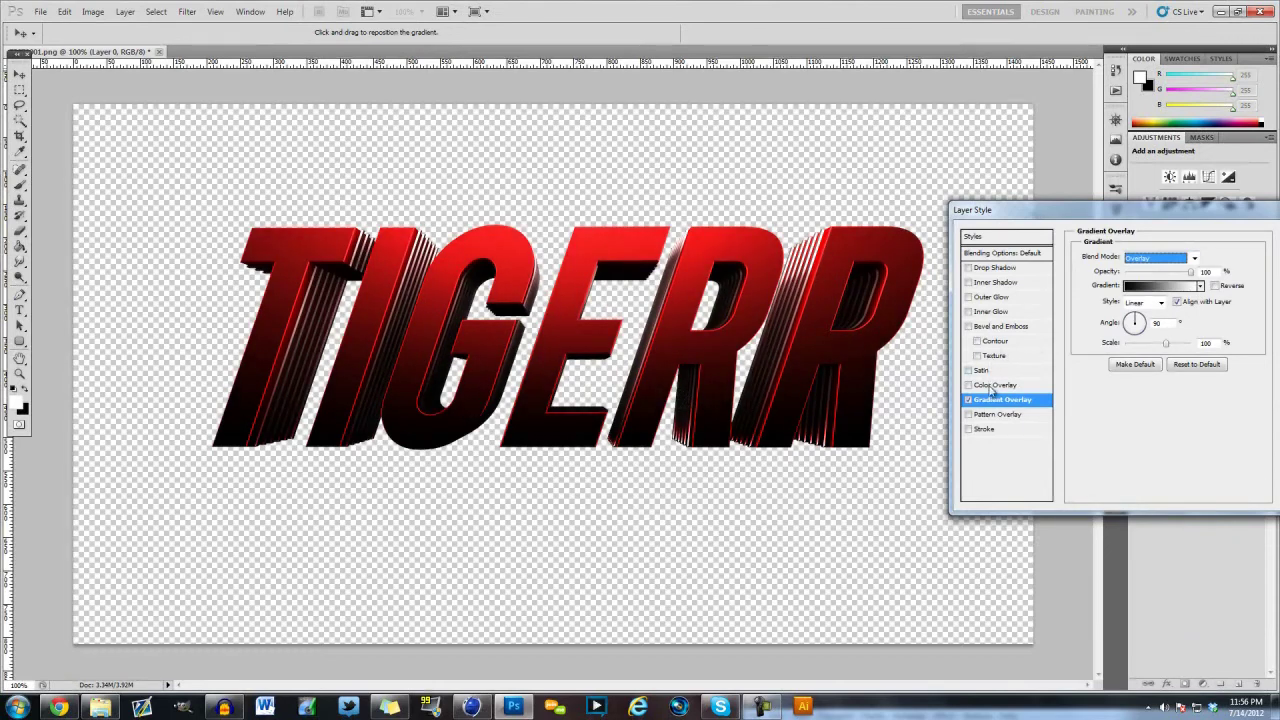
# - Add an Inner Glow to the text in white (ffffff) at 100% opacity with Overlay blend mode
pyautogui.click(994, 312)
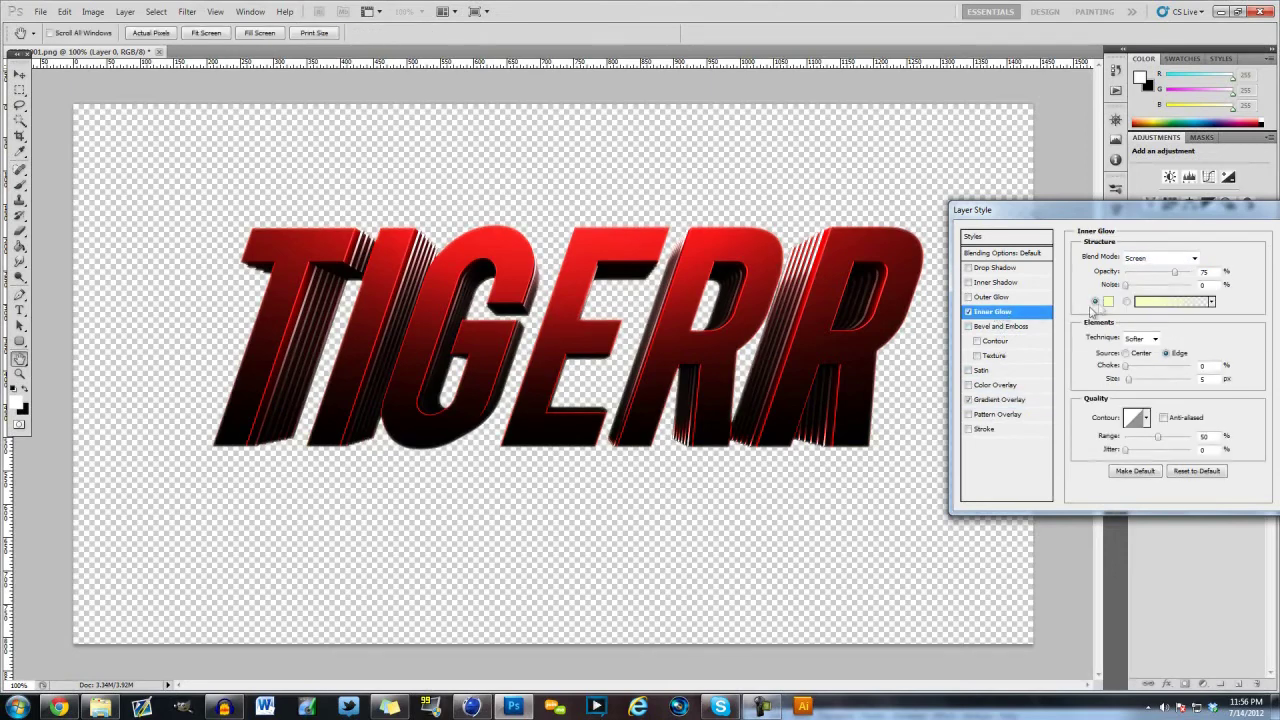
pyautogui.click(1108, 301)
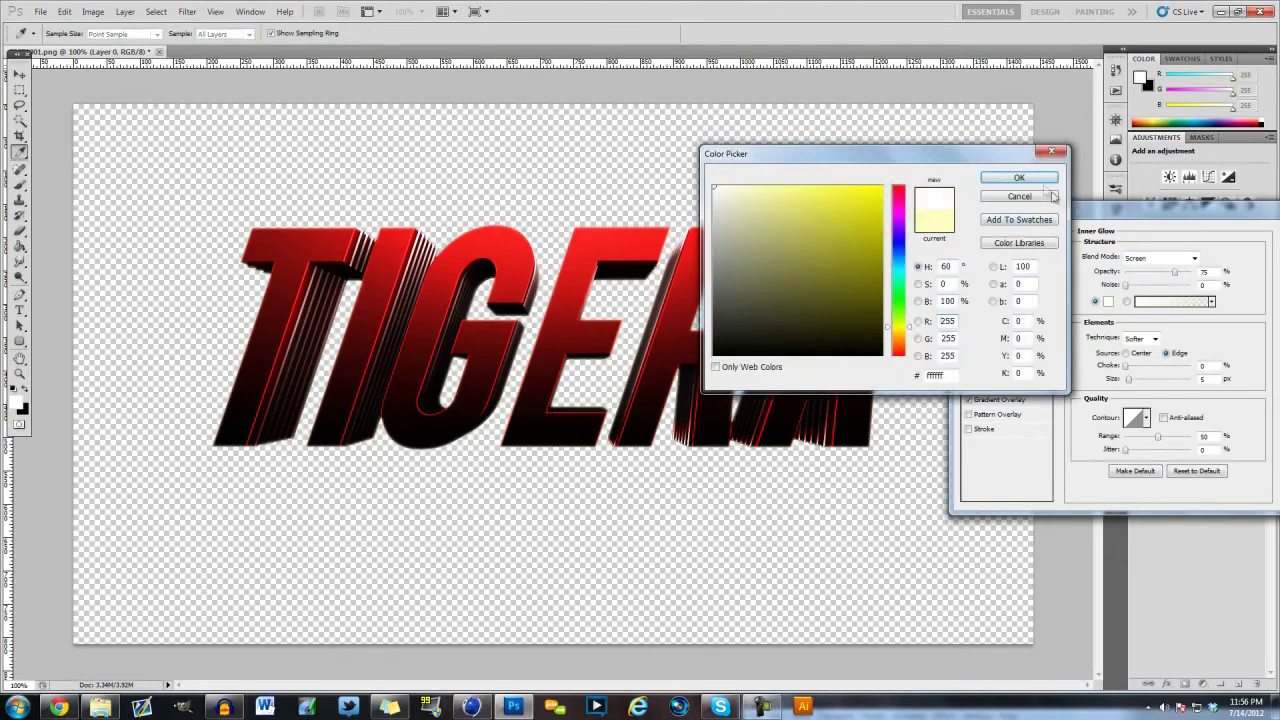
pyautogui.click(1025, 178)
pyautogui.moveTo(1179, 275); pyautogui.dragTo(1268, 265)
pyautogui.click(1196, 258)
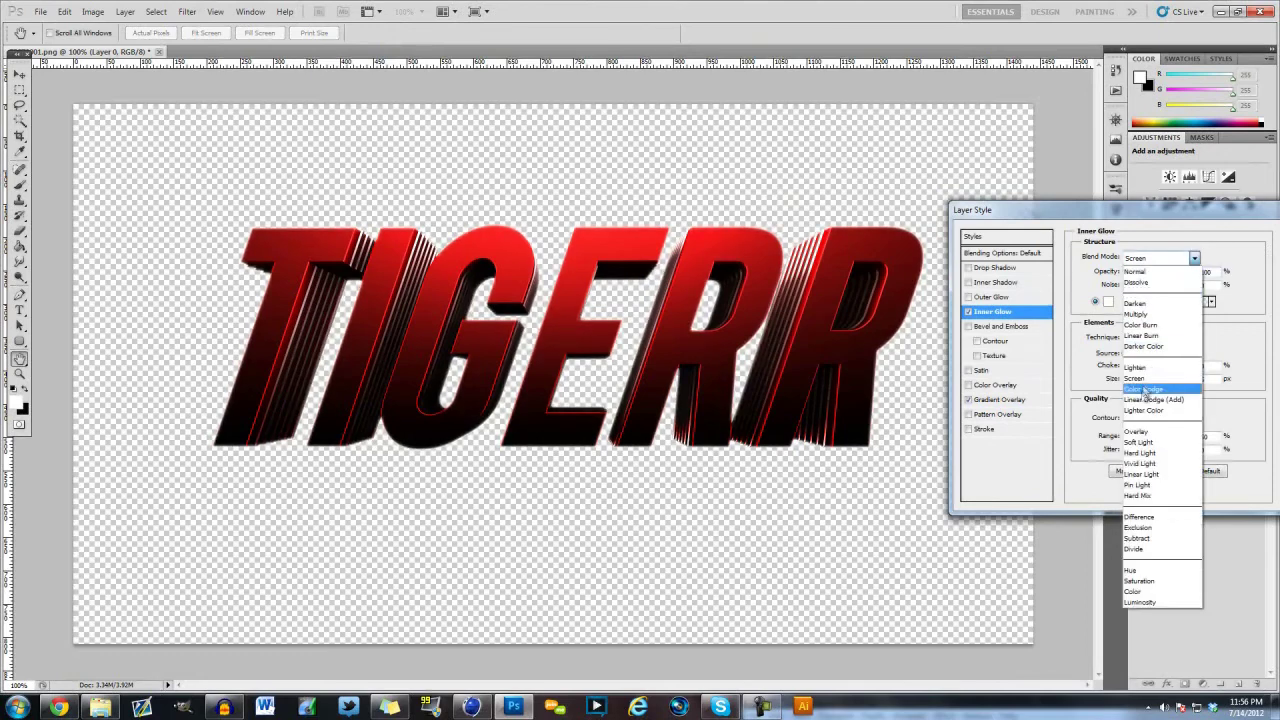
pyautogui.click(1160, 435)
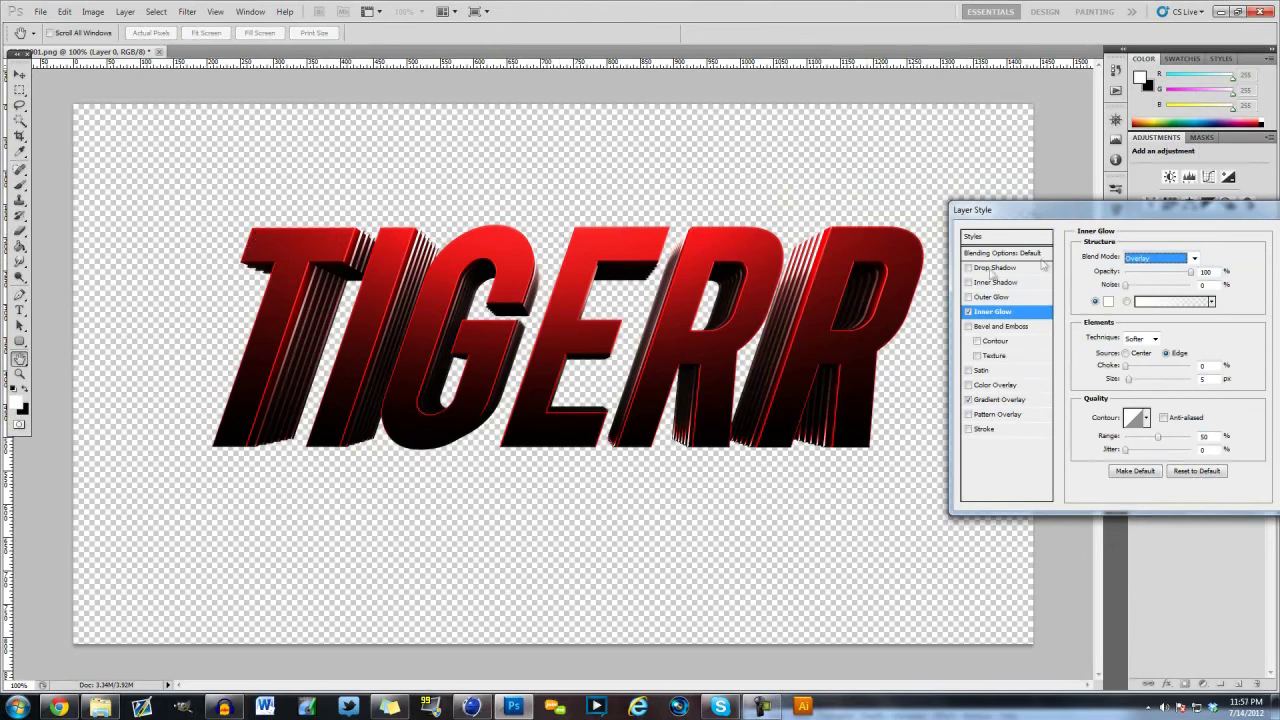
# - Add a Drop Shadow to the text with 30% spread and 6 px size
pyautogui.click(988, 271)
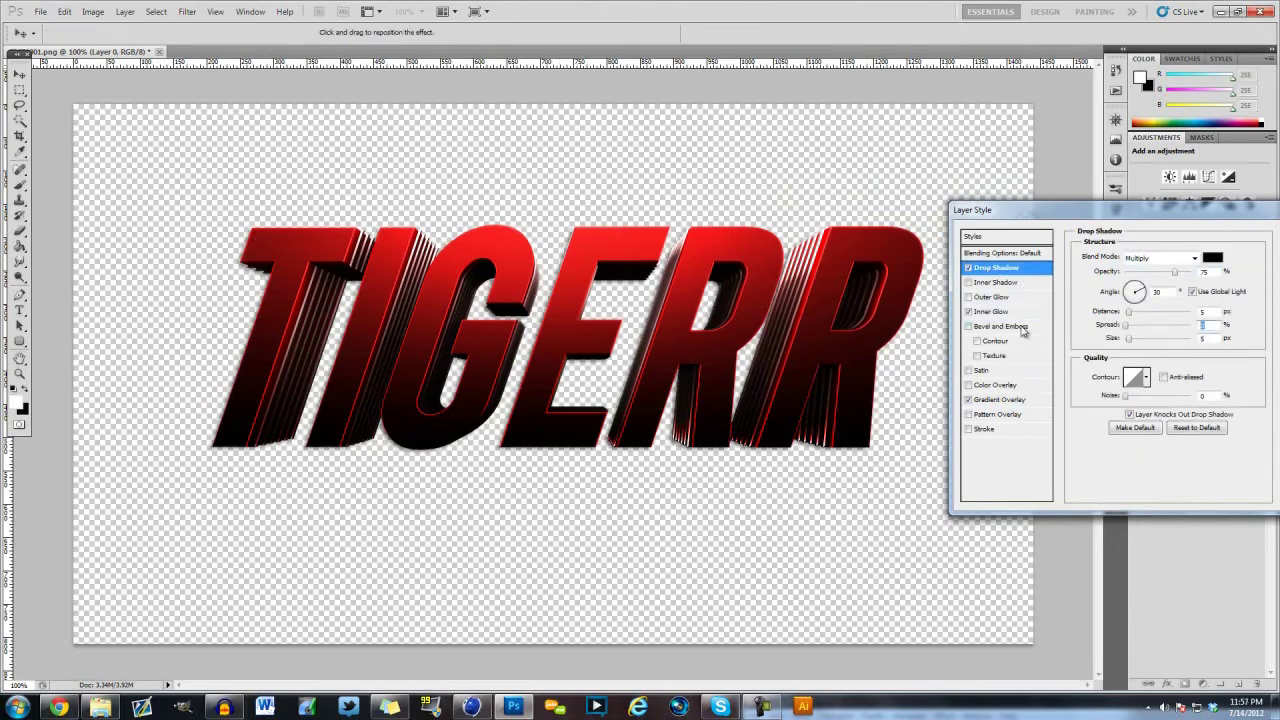
pyautogui.write('20')
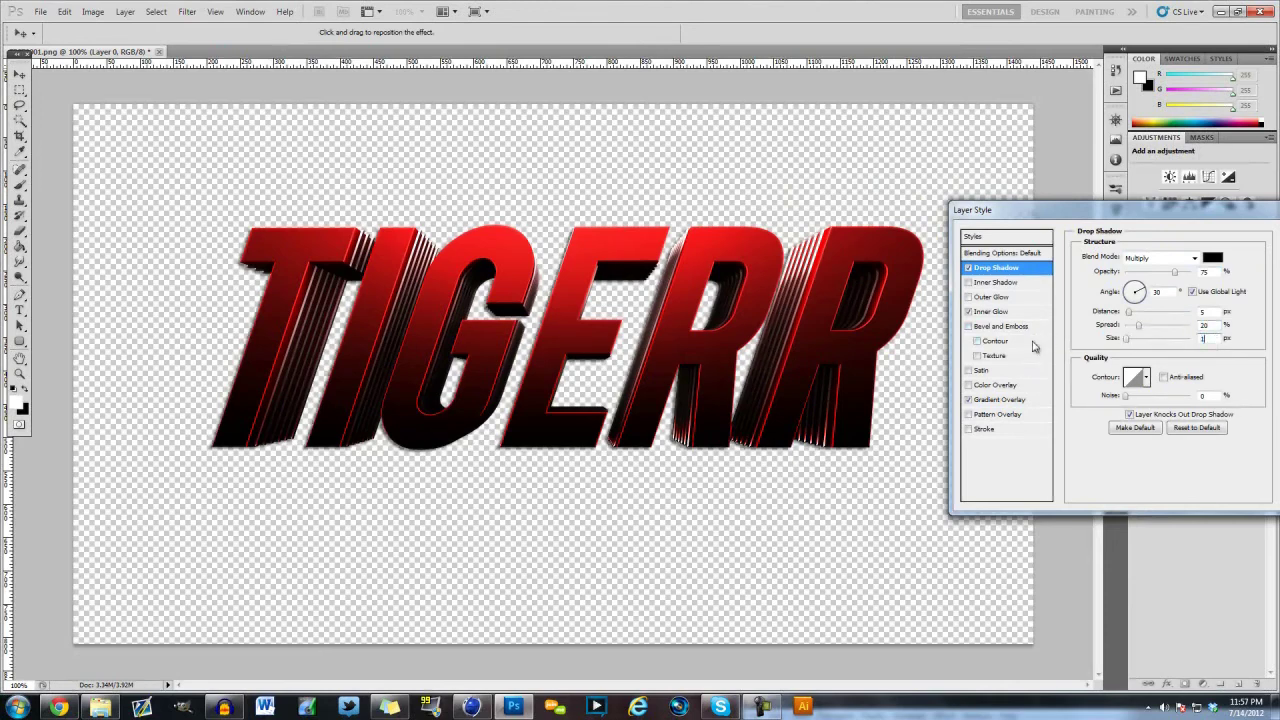
pyautogui.write('10')
pyautogui.doubleClick(1206, 325)
pyautogui.write('30')
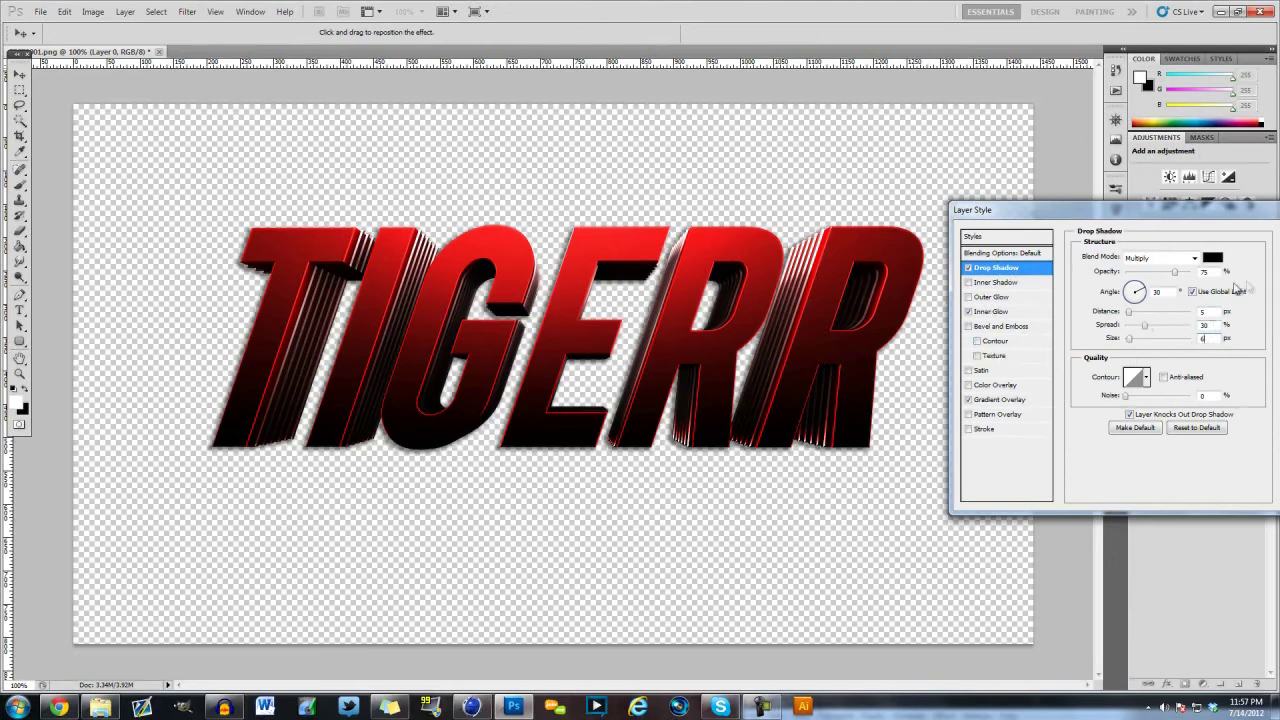
# - Add a Pattern Overlay to the text and set its blend mode to Overlay
pyautogui.click(995, 416)
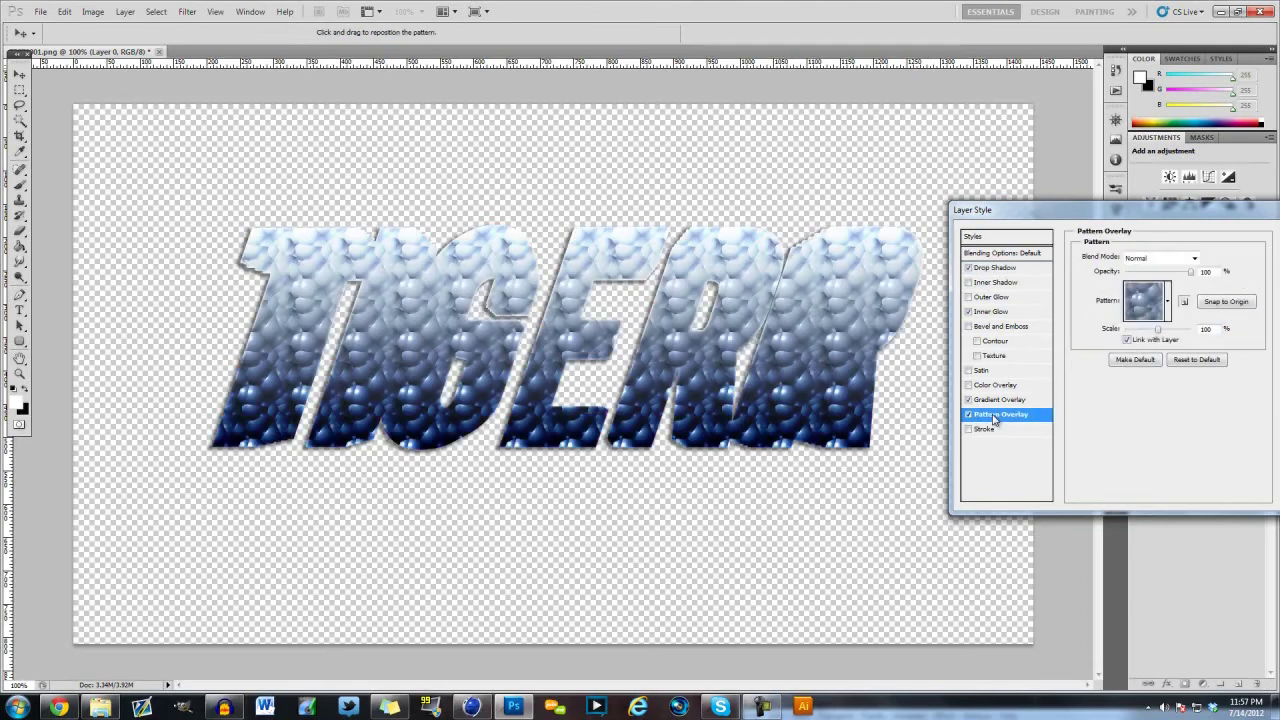
pyautogui.click(1167, 300)
pyautogui.click(1196, 259)
pyautogui.click(1196, 259)
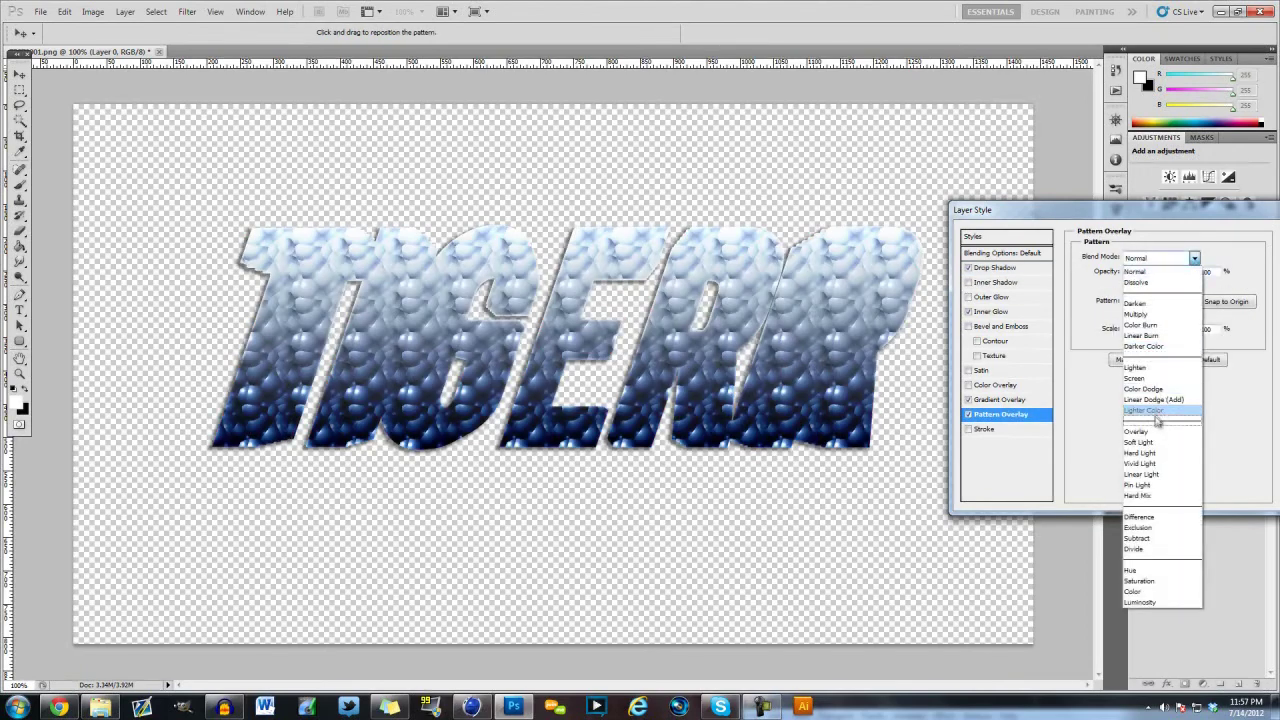
pyautogui.click(1150, 420)
# - Try the vertical-line pattern, choose the horizontal-line pattern with the black upper half instead, and apply the layer style
pyautogui.click(1168, 310)
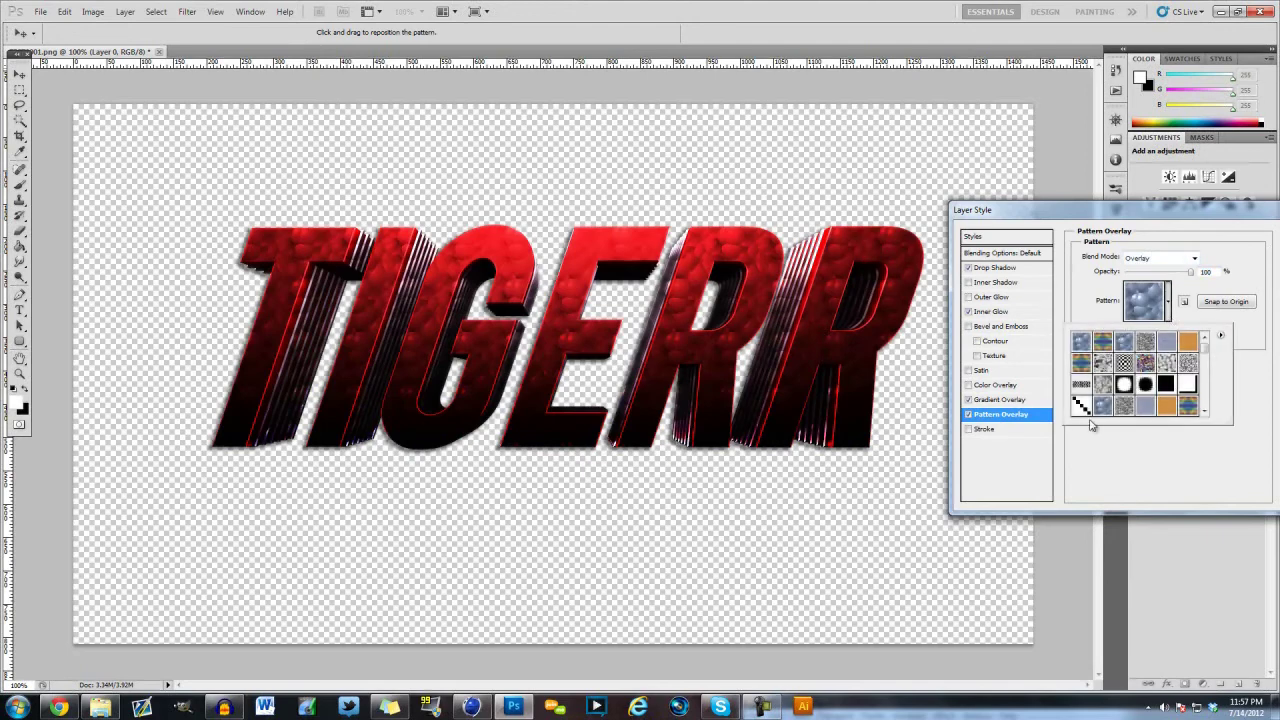
pyautogui.scroll(-5, 1108, 390)
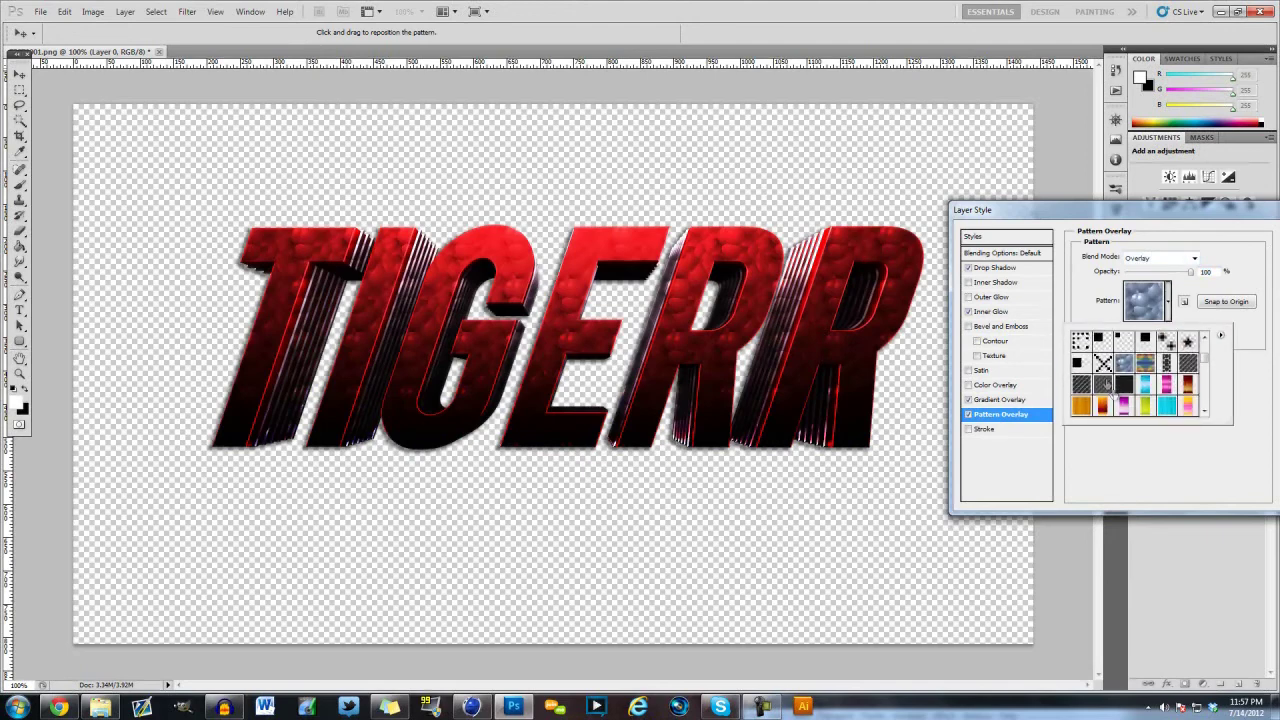
pyautogui.click(1080, 361)
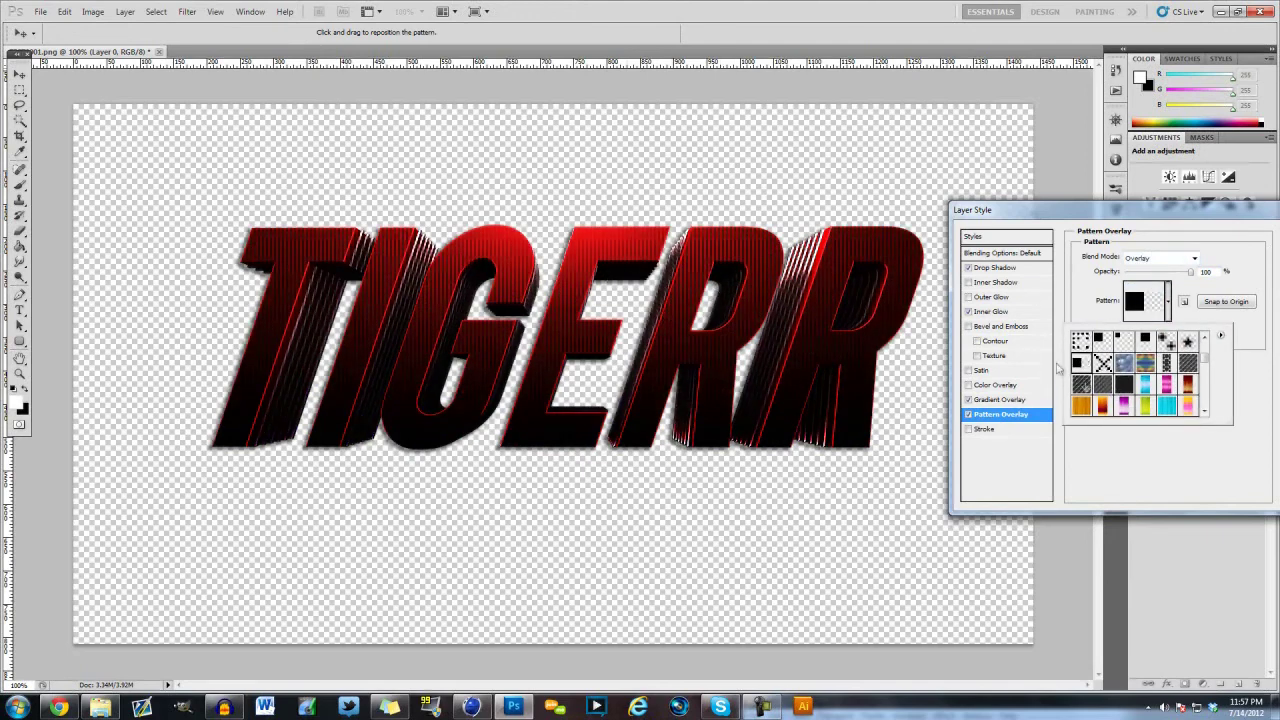
pyautogui.click(1143, 342)
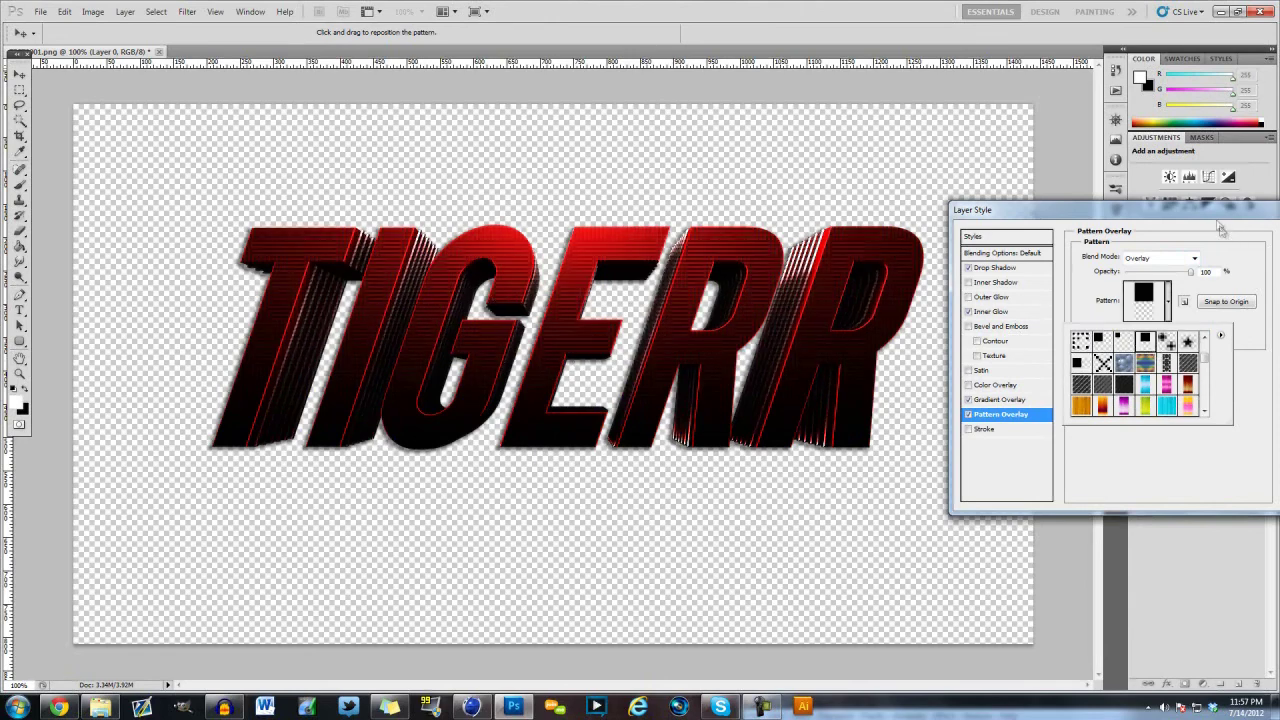
pyautogui.moveTo(1201, 224); pyautogui.dragTo(707, 212)
pyautogui.click(817, 224)
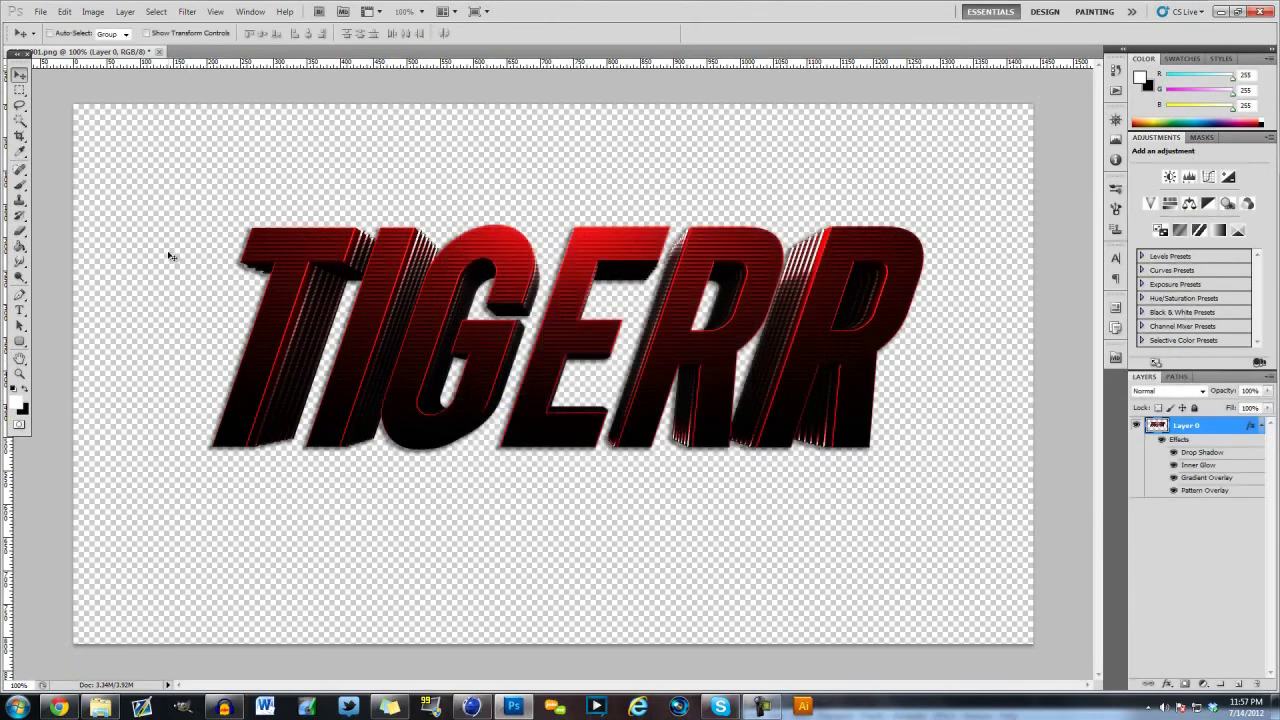
pyautogui.click(21, 376)
pyautogui.rightClick(489, 246)
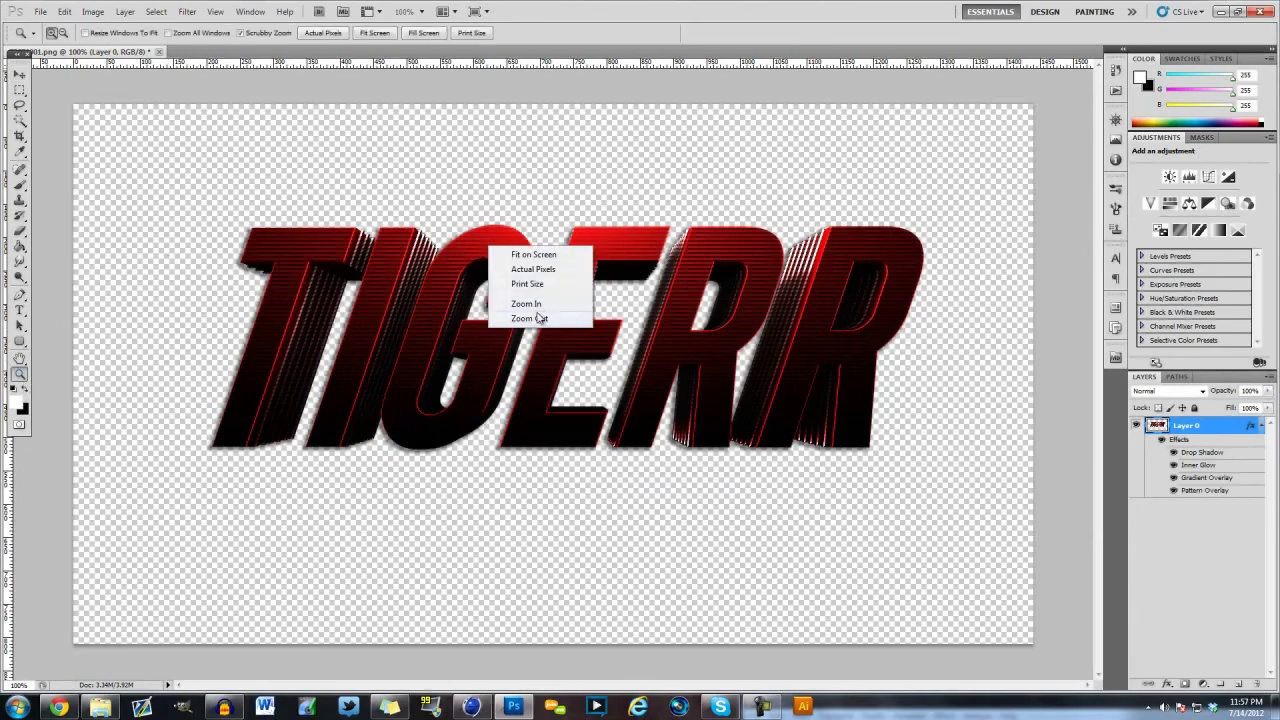
pyautogui.click(539, 318)
pyautogui.click(541, 316)
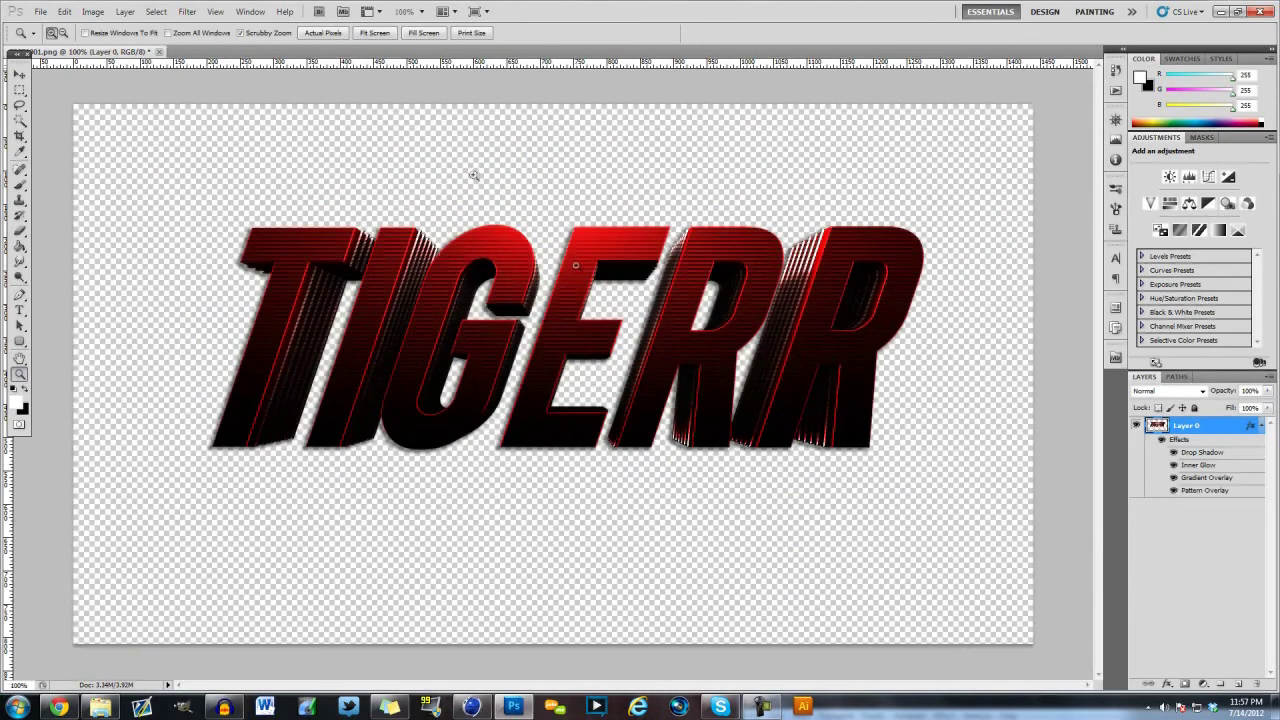